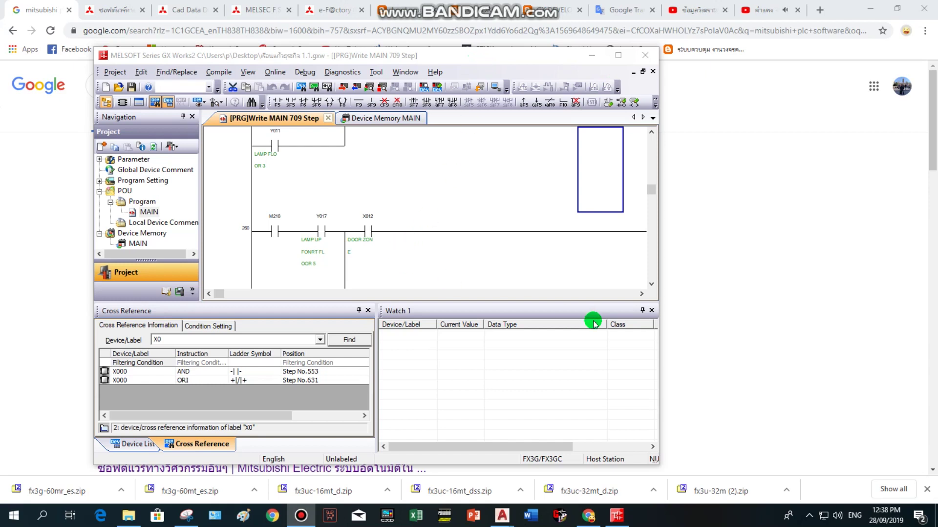
Move the GX Works2 window aside and minimize it to reveal the browser.
{"action": "left_click_drag", "start_coordinate": [498, 61], "coordinate": [551, 45]}
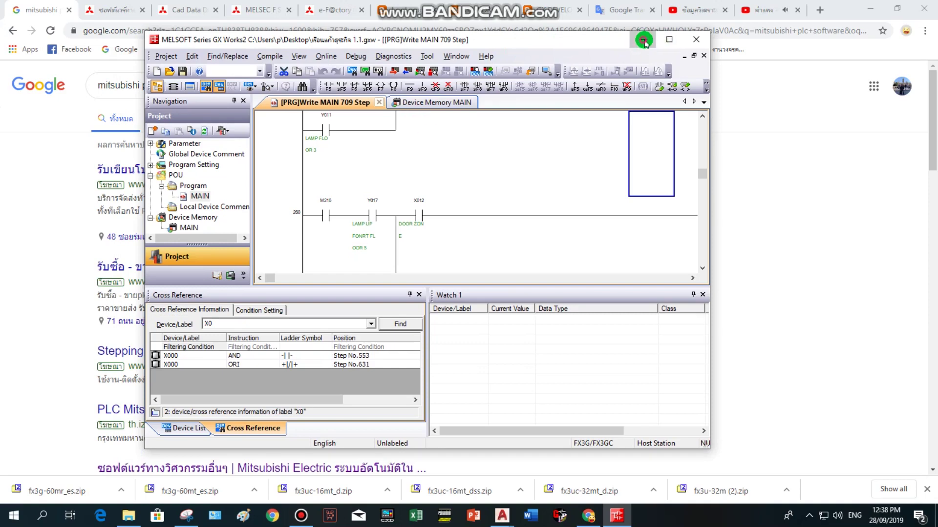
{"action": "left_click", "coordinate": [643, 42]}
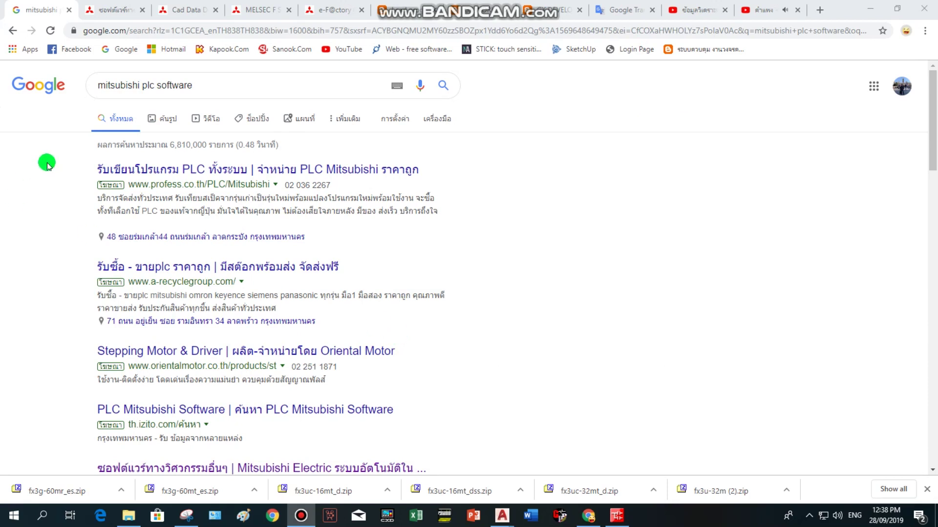
Leave the search results and show the Mitsubishi Electric engineering software page.
{"action": "left_click", "coordinate": [205, 77]}
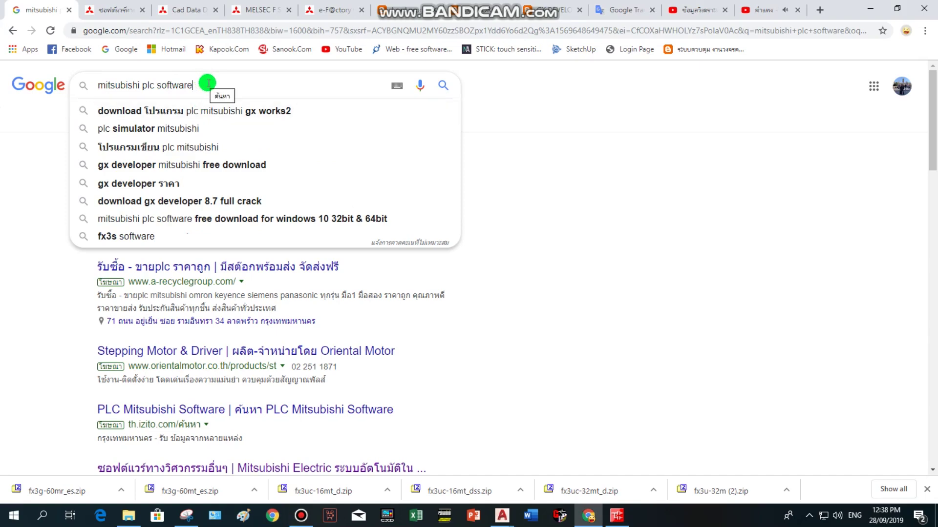
{"action": "left_click", "coordinate": [121, 15]}
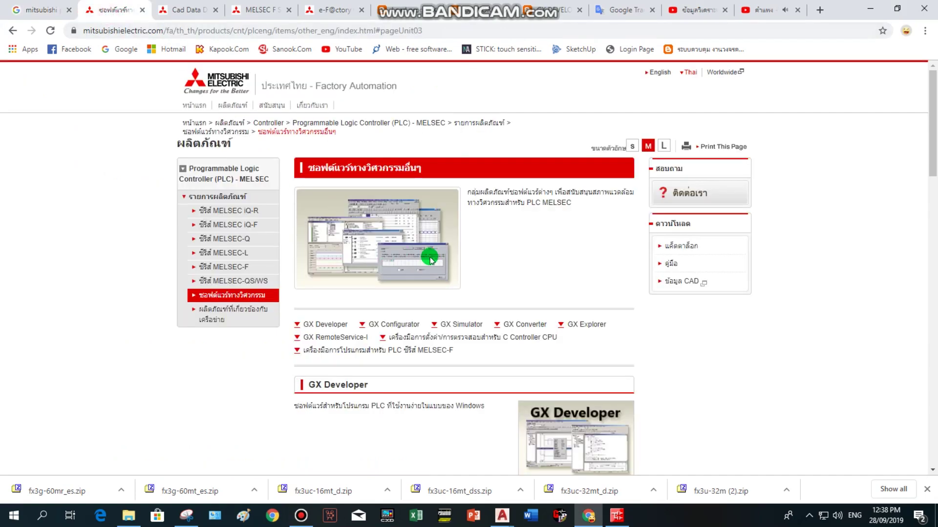
Look over the software page, then switch to the Cad Data download page.
{"action": "scroll", "coordinate": [394, 303], "scroll_direction": "down", "scroll_amount": 1}
{"action": "scroll", "coordinate": [322, 373], "scroll_direction": "down", "scroll_amount": 3}
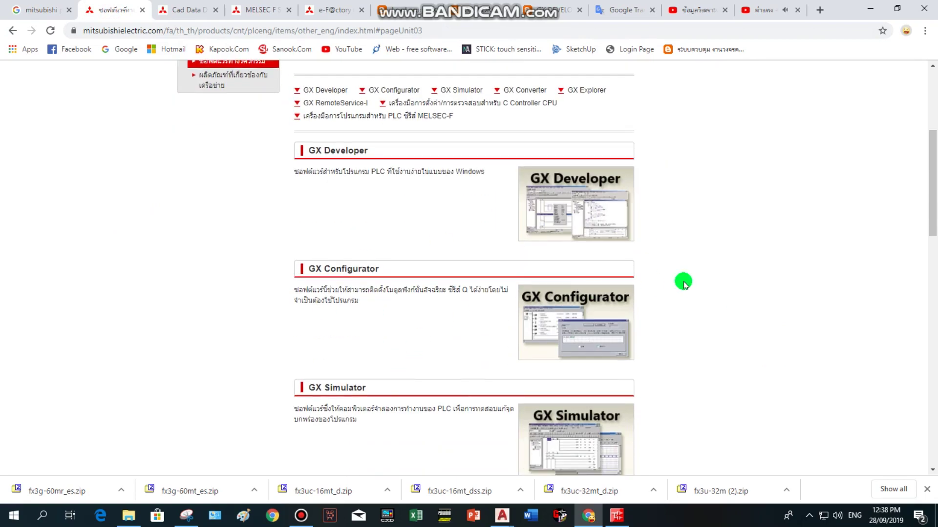
{"action": "scroll", "coordinate": [679, 303], "scroll_direction": "up", "scroll_amount": 3}
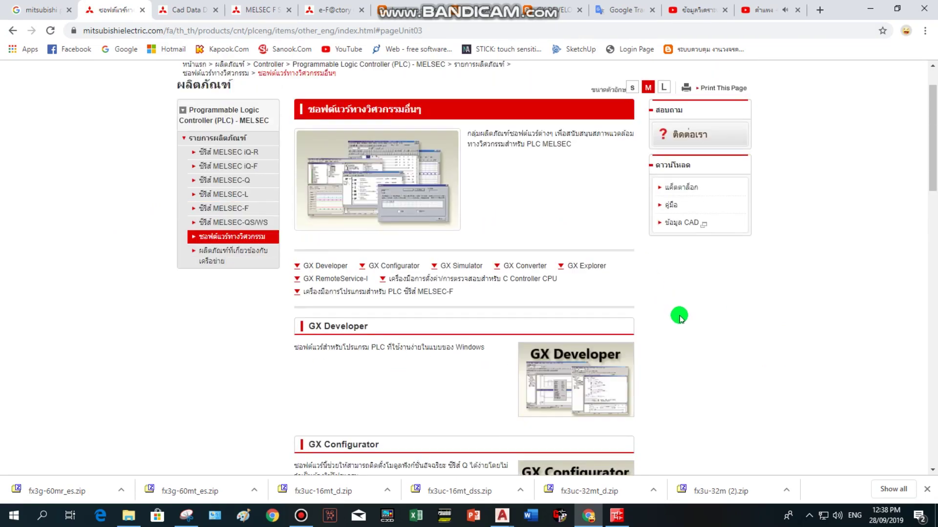
{"action": "scroll", "coordinate": [530, 198], "scroll_direction": "up", "scroll_amount": 1}
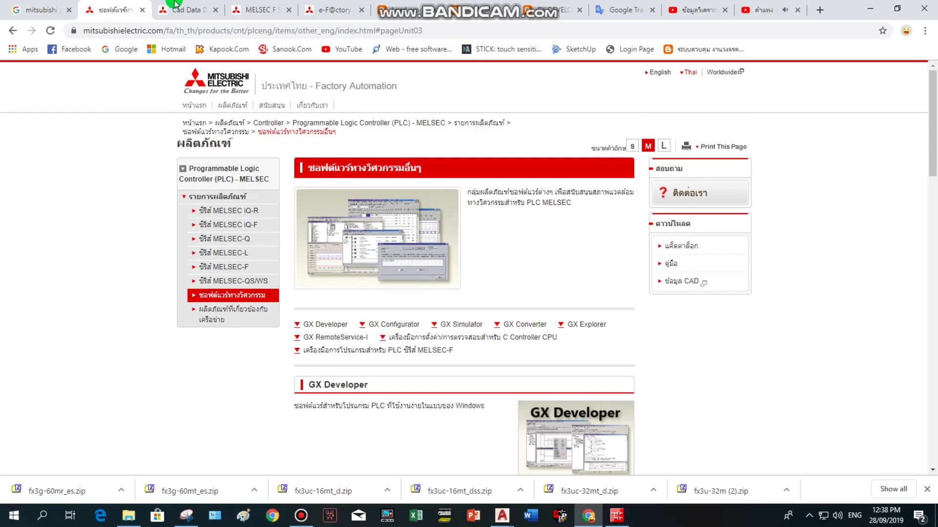
{"action": "left_click", "coordinate": [186, 10]}
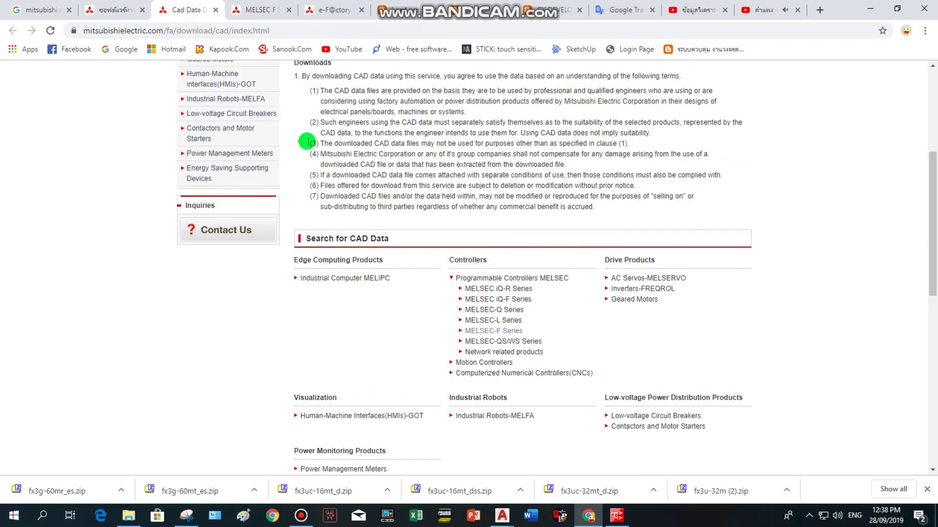
Find Search for CAD Data and open the MELSEC-F Series CAD list.
{"action": "scroll", "coordinate": [642, 278], "scroll_direction": "up", "scroll_amount": 3}
{"action": "scroll", "coordinate": [642, 281], "scroll_direction": "up", "scroll_amount": 1}
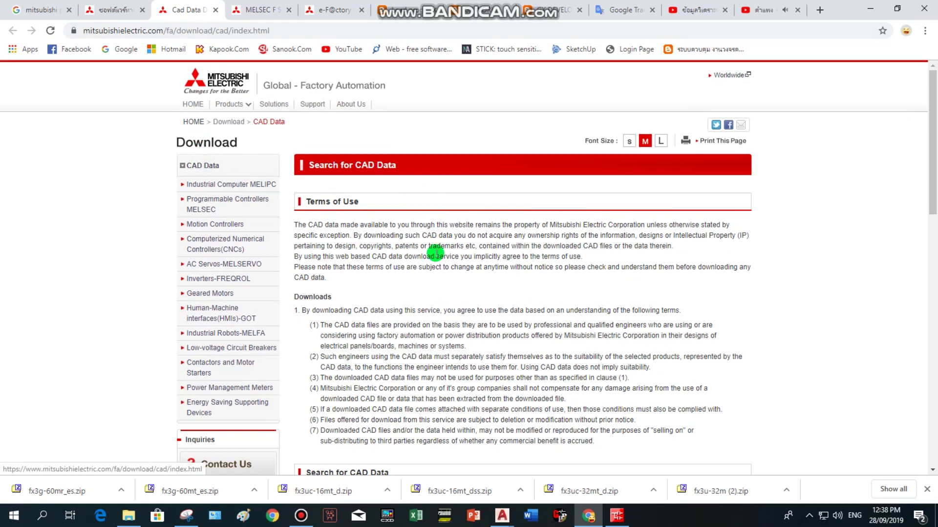
{"action": "scroll", "coordinate": [351, 146], "scroll_direction": "down", "scroll_amount": 4}
{"action": "scroll", "coordinate": [351, 147], "scroll_direction": "down", "scroll_amount": 1}
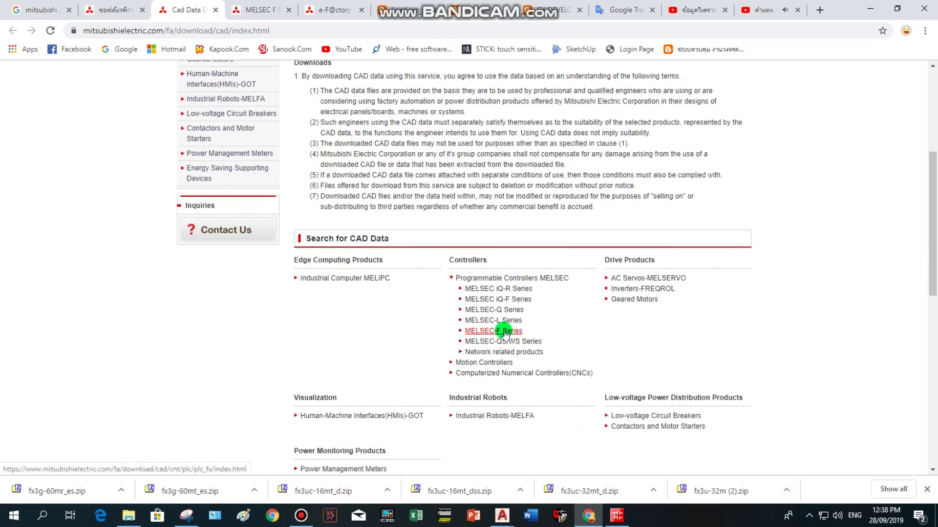
{"action": "left_click", "coordinate": [270, 17]}
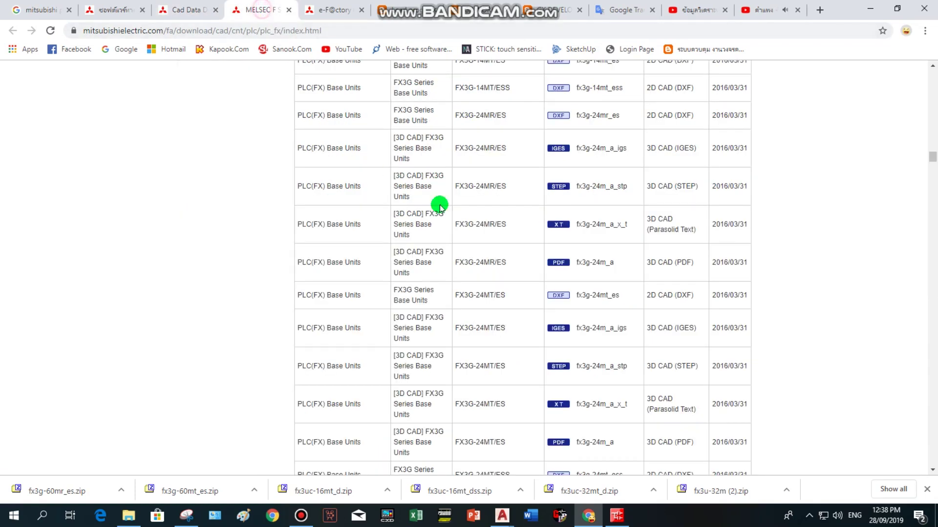
Download DXF drawings for al2-4eyr, al2-4ex, al2-4ex-a2 and al2-24mr-d.
{"action": "scroll", "coordinate": [795, 256], "scroll_direction": "up", "scroll_amount": 10}
{"action": "mouse_move", "coordinate": [932, 154]}
{"action": "left_mouse_down"}
{"action": "mouse_move", "coordinate": [925, 60]}
{"action": "mouse_move", "coordinate": [914, 352]}
{"action": "mouse_move", "coordinate": [927, 459]}
{"action": "mouse_move", "coordinate": [883, 467]}
{"action": "left_mouse_up"}
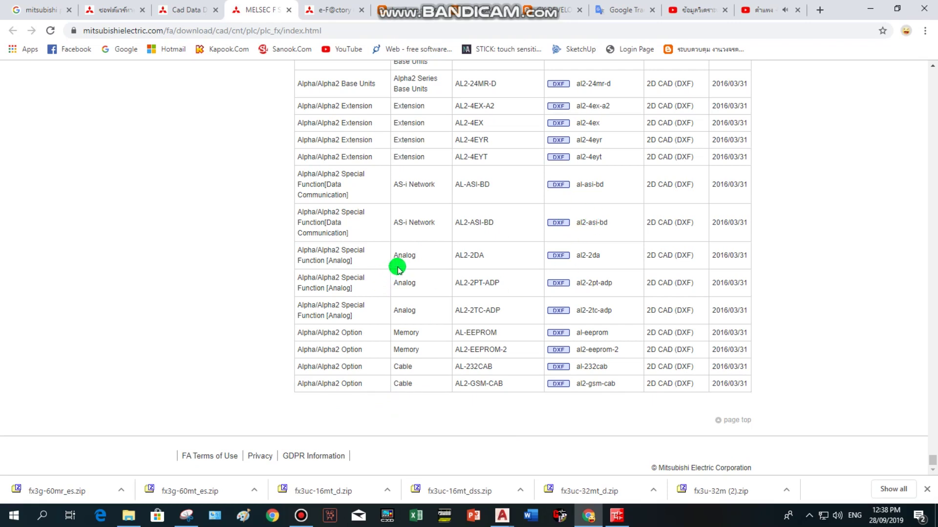
{"action": "scroll", "coordinate": [545, 245], "scroll_direction": "up", "scroll_amount": 1}
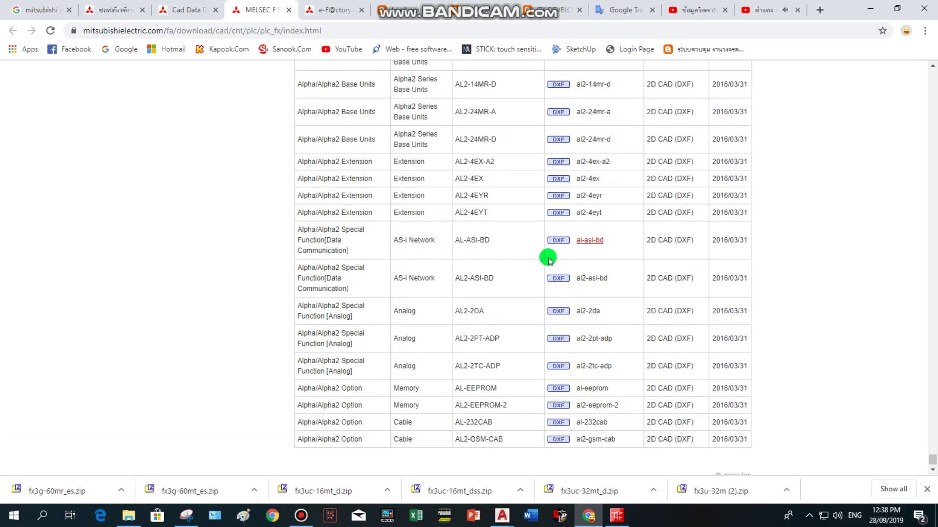
{"action": "left_click", "coordinate": [593, 198]}
{"action": "left_click", "coordinate": [588, 181]}
{"action": "left_click", "coordinate": [590, 164]}
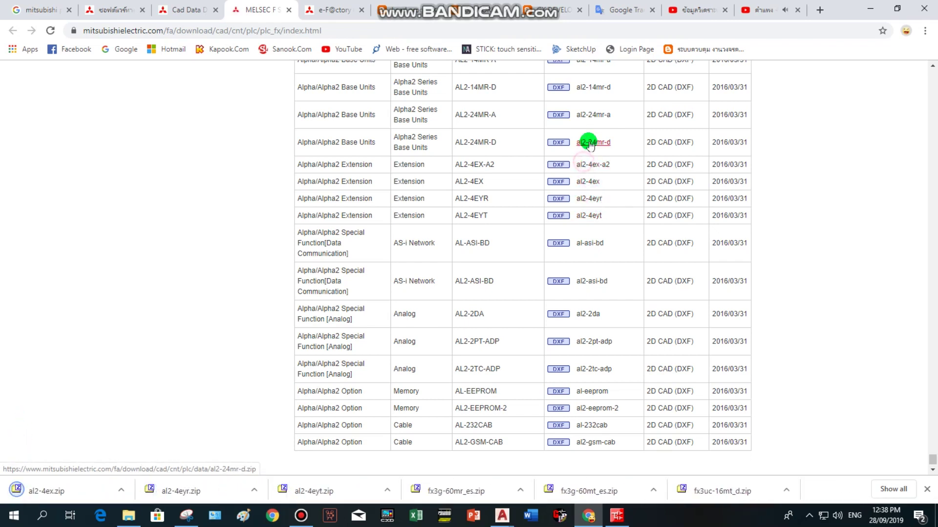
{"action": "left_click", "coordinate": [590, 144]}
Download DXF drawings for al2-24mr-d, al2-24mr-a, al2-14mr-d and al2-14mr-a.
{"action": "scroll", "coordinate": [604, 186], "scroll_direction": "up", "scroll_amount": 1}
{"action": "left_click", "coordinate": [593, 201]}
{"action": "left_click", "coordinate": [592, 174]}
{"action": "left_click", "coordinate": [591, 147]}
{"action": "left_click", "coordinate": [596, 121]}
Download DXF drawings for al2-10mr-d, al2-10mr-a, al-20mt-d, al-20mr-d and al-20mr-a.
{"action": "scroll", "coordinate": [600, 205], "scroll_direction": "up", "scroll_amount": 2}
{"action": "left_click", "coordinate": [595, 211]}
{"action": "left_click", "coordinate": [593, 179]}
{"action": "left_click", "coordinate": [593, 153]}
{"action": "left_click", "coordinate": [593, 128]}
{"action": "left_click", "coordinate": [590, 98]}
{"action": "scroll", "coordinate": [576, 206], "scroll_direction": "up", "scroll_amount": 2}
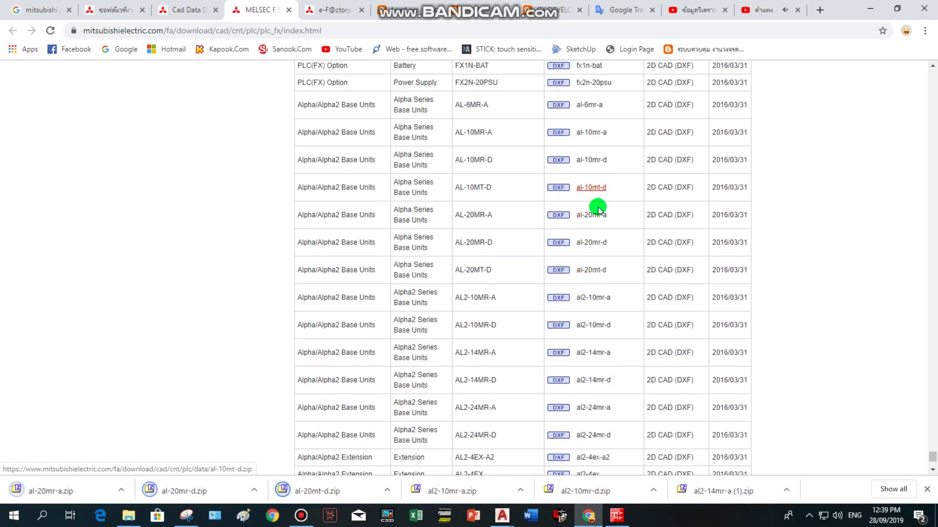
{"action": "scroll", "coordinate": [599, 254], "scroll_direction": "up", "scroll_amount": 3}
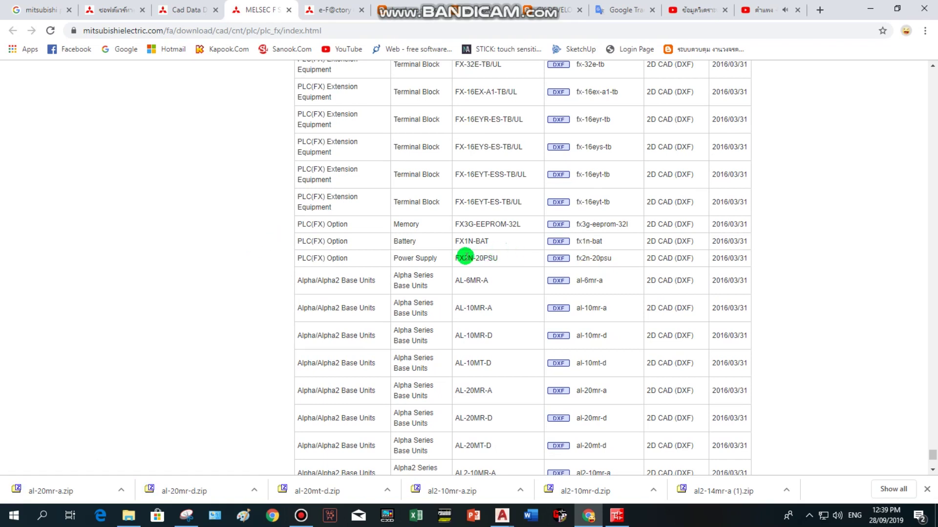
Download DXF drawings for fx2n-20psu, fx1n-bat and both fx-16eyt-tb terminal blocks.
{"action": "left_click", "coordinate": [592, 240]}
{"action": "left_click", "coordinate": [597, 224]}
{"action": "left_click", "coordinate": [595, 208]}
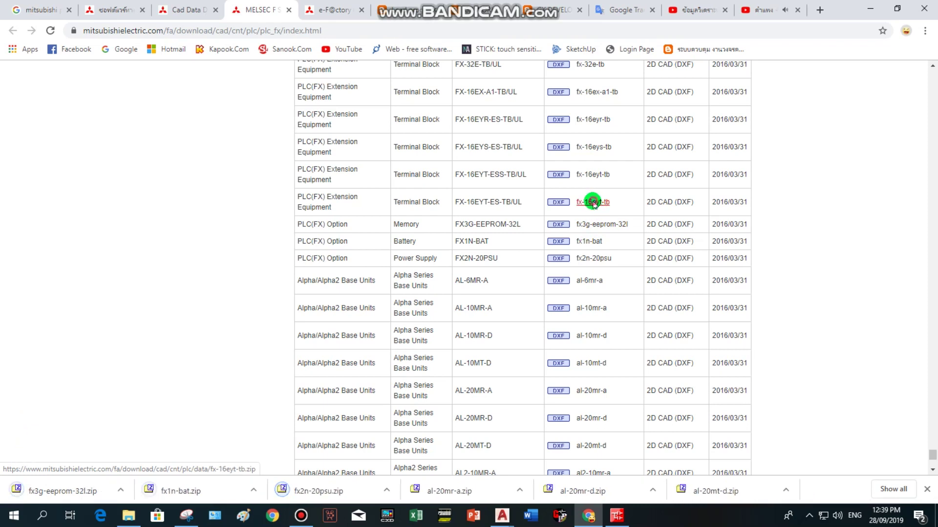
{"action": "left_click", "coordinate": [594, 176]}
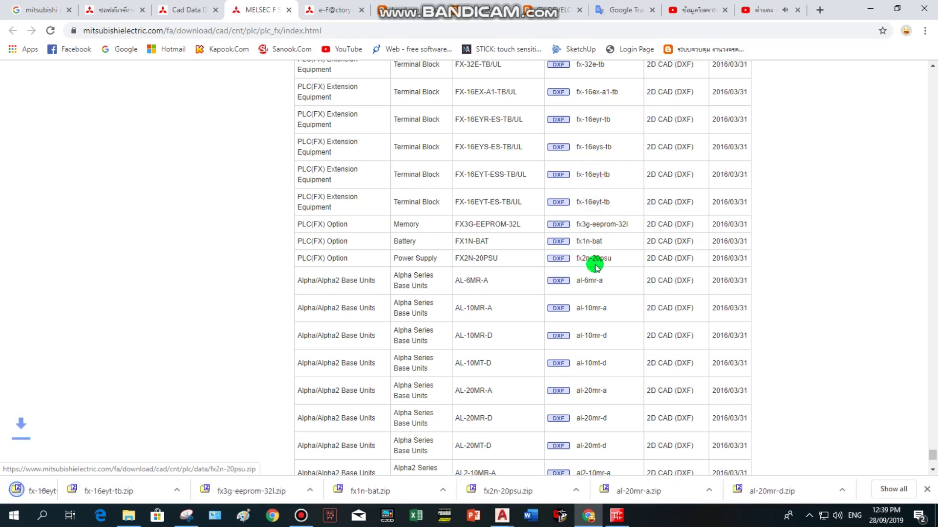
{"action": "scroll", "coordinate": [595, 262], "scroll_direction": "up", "scroll_amount": 2}
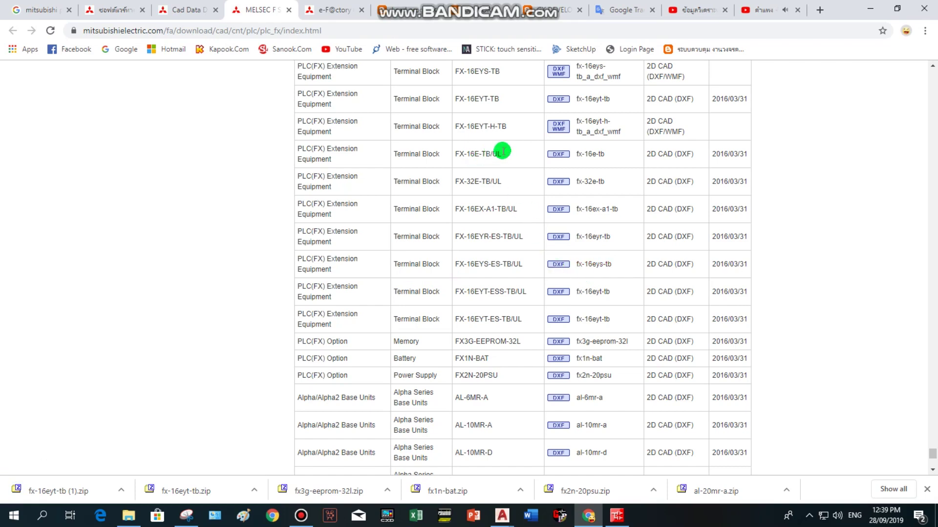
Open fx2n-32dp-if.dxf from its downloaded zip archive in AutoCAD.
{"action": "scroll", "coordinate": [517, 171], "scroll_direction": "up", "scroll_amount": 3}
{"action": "scroll", "coordinate": [555, 249], "scroll_direction": "up", "scroll_amount": 2}
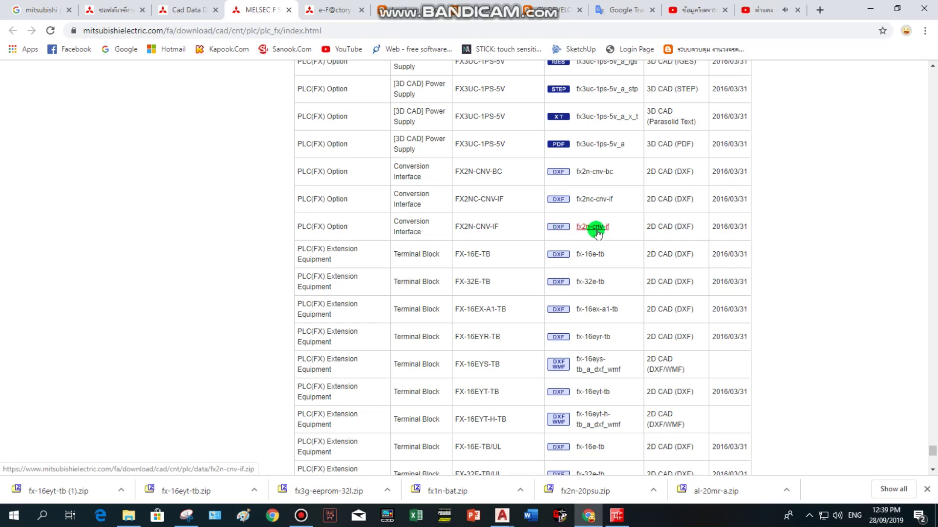
{"action": "scroll", "coordinate": [595, 237], "scroll_direction": "up", "scroll_amount": 2}
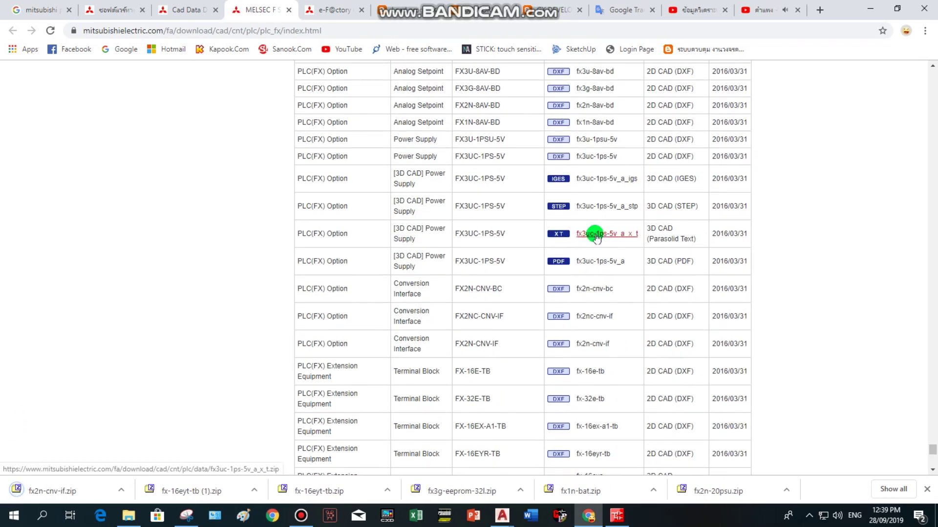
{"action": "scroll", "coordinate": [615, 287], "scroll_direction": "up", "scroll_amount": 2}
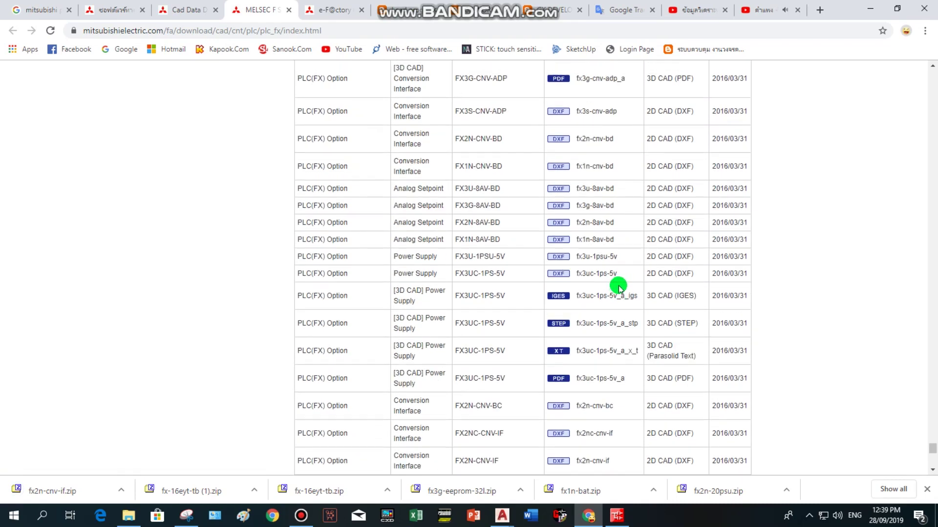
{"action": "scroll", "coordinate": [618, 286], "scroll_direction": "up", "scroll_amount": 2}
{"action": "scroll", "coordinate": [618, 286], "scroll_direction": "up", "scroll_amount": 2}
{"action": "scroll", "coordinate": [620, 287], "scroll_direction": "up", "scroll_amount": 3}
{"action": "scroll", "coordinate": [620, 287], "scroll_direction": "up", "scroll_amount": 3}
{"action": "scroll", "coordinate": [622, 288], "scroll_direction": "up", "scroll_amount": 4}
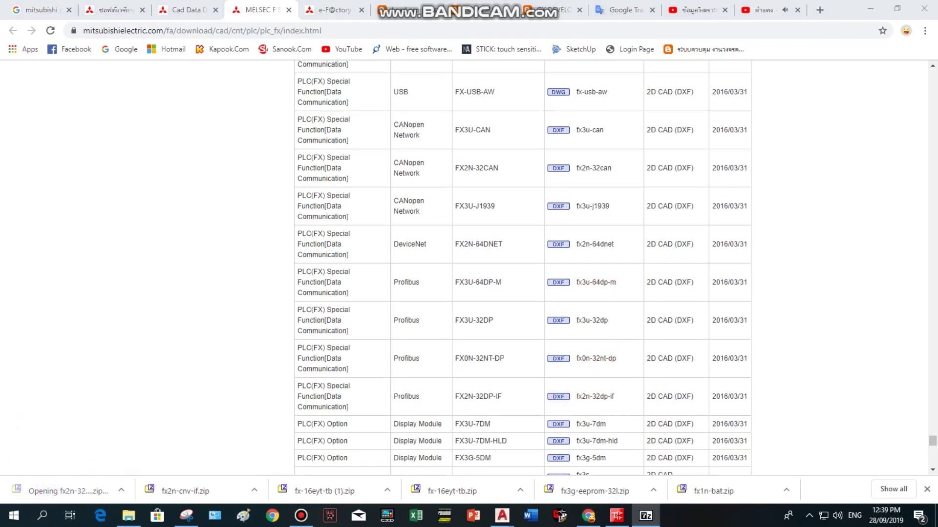
{"action": "left_click_drag", "start_coordinate": [464, 112], "coordinate": [354, 93]}
{"action": "left_click", "coordinate": [122, 181]}
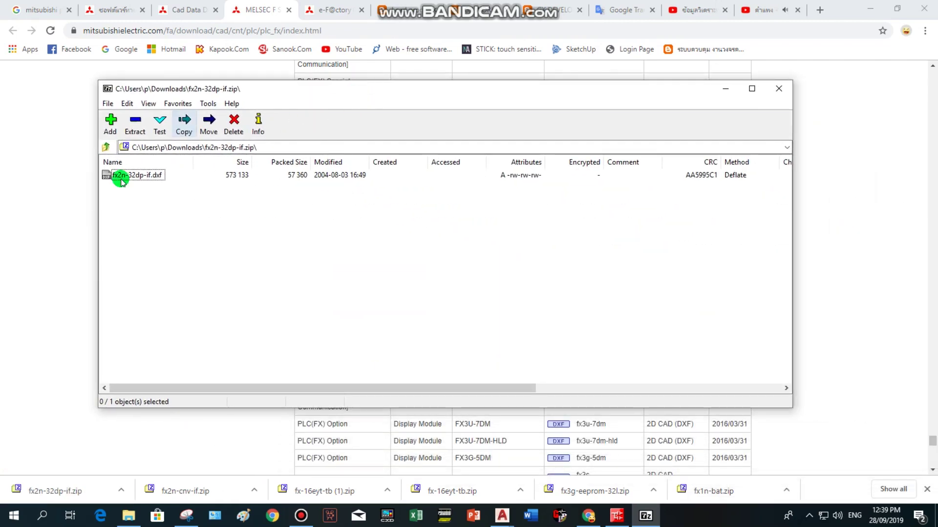
{"action": "double_click", "coordinate": [141, 176]}
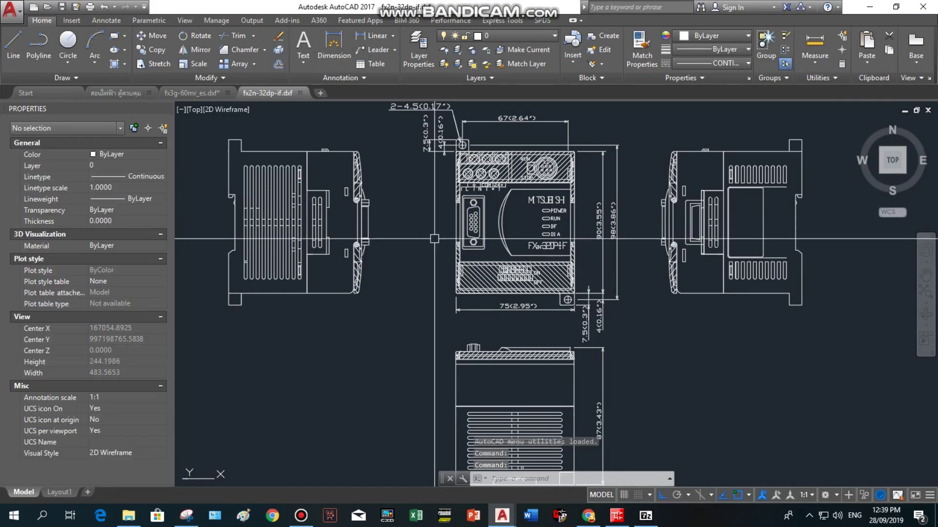
Zoom and pan around the fx2n-32dp-if drawing to inspect its views.
{"action": "scroll", "coordinate": [342, 186], "scroll_direction": "down", "scroll_amount": 3}
{"action": "scroll", "coordinate": [418, 194], "scroll_direction": "up", "scroll_amount": 1}
{"action": "scroll", "coordinate": [493, 171], "scroll_direction": "up", "scroll_amount": 1}
{"action": "scroll", "coordinate": [485, 138], "scroll_direction": "up", "scroll_amount": 1}
{"action": "scroll", "coordinate": [484, 138], "scroll_direction": "up", "scroll_amount": 2}
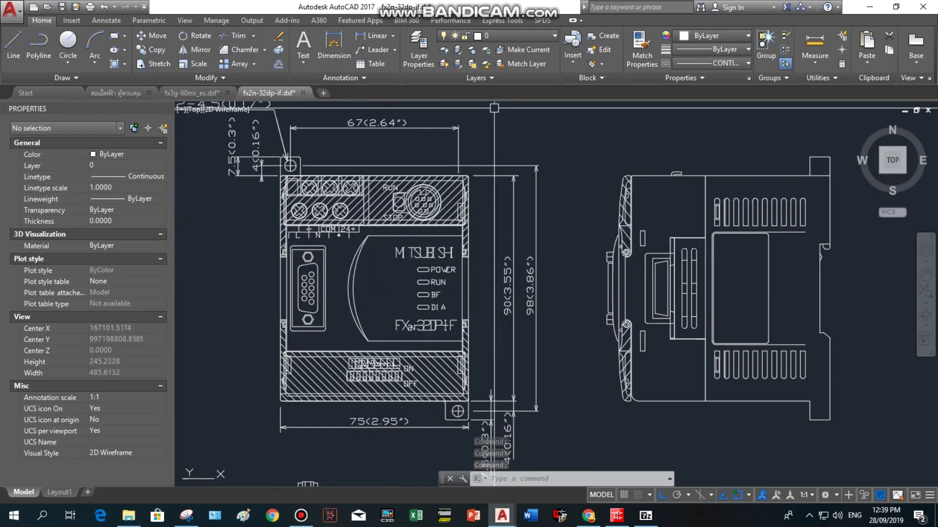
{"action": "scroll", "coordinate": [622, 257], "scroll_direction": "down", "scroll_amount": 4}
{"action": "middle_click_drag", "start_coordinate": [526, 146], "coordinate": [536, 152]}
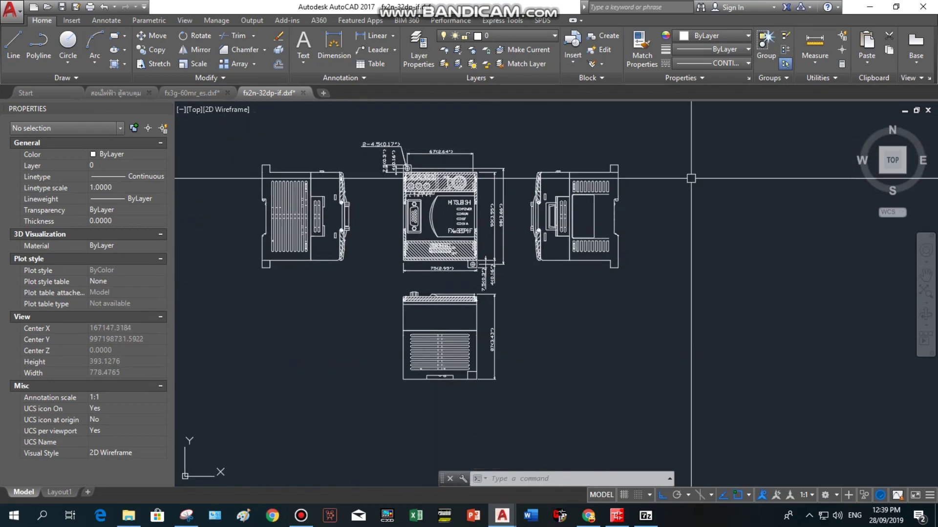
{"action": "scroll", "coordinate": [432, 212], "scroll_direction": "up", "scroll_amount": 5}
{"action": "scroll", "coordinate": [431, 212], "scroll_direction": "up", "scroll_amount": 1}
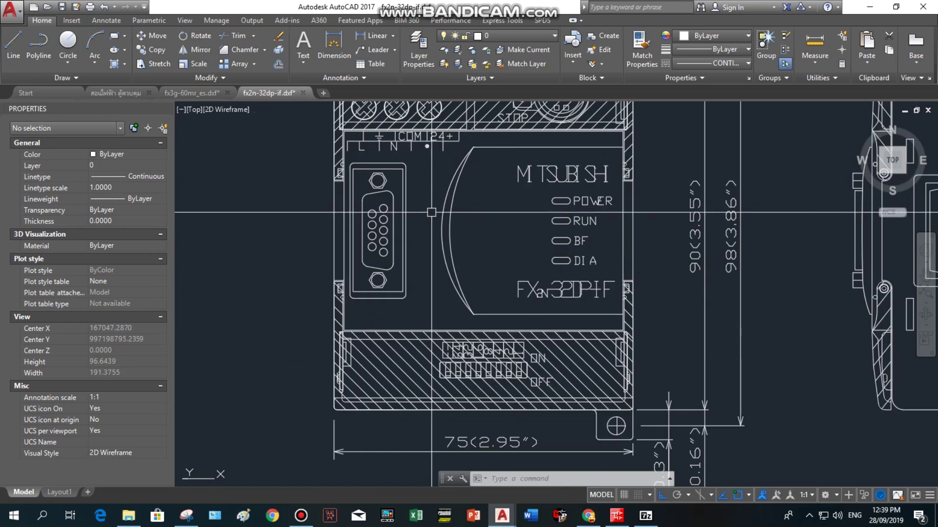
{"action": "scroll", "coordinate": [630, 313], "scroll_direction": "up", "scroll_amount": 4}
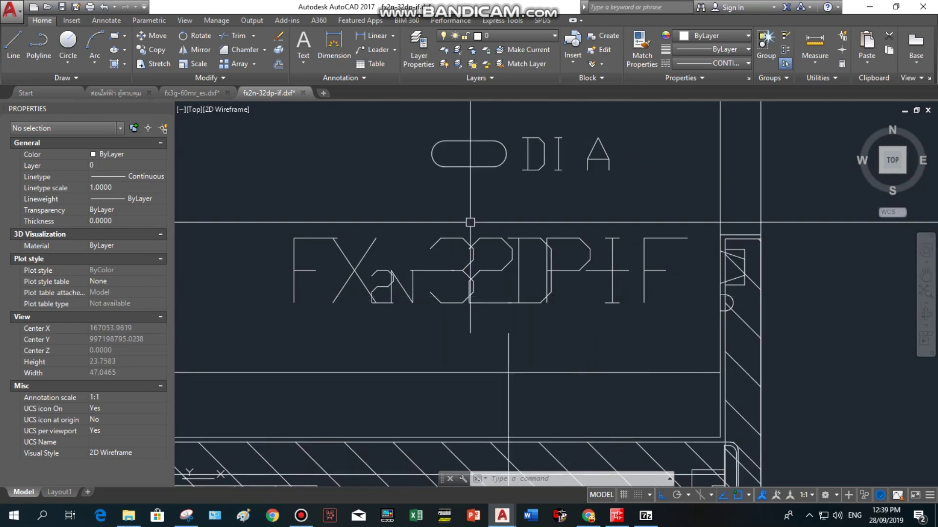
{"action": "scroll", "coordinate": [461, 198], "scroll_direction": "down", "scroll_amount": 7}
{"action": "scroll", "coordinate": [499, 310], "scroll_direction": "down", "scroll_amount": 5}
{"action": "scroll", "coordinate": [435, 247], "scroll_direction": "up", "scroll_amount": 2}
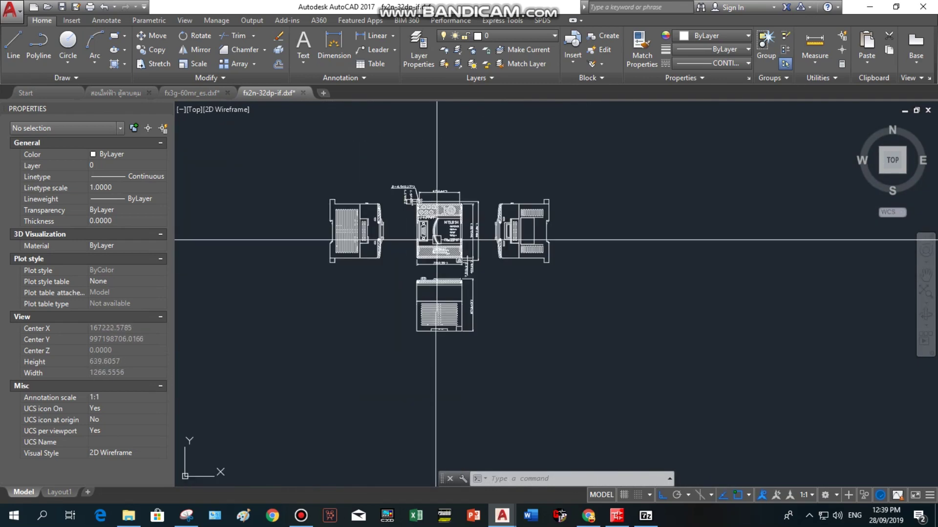
Switch to fx3g-60mr_es.dxf and zoom in on the MITSUBISHI MELSEC front panel.
{"action": "left_click", "coordinate": [177, 95]}
{"action": "scroll", "coordinate": [412, 296], "scroll_direction": "up", "scroll_amount": 6}
{"action": "scroll", "coordinate": [381, 259], "scroll_direction": "up", "scroll_amount": 3}
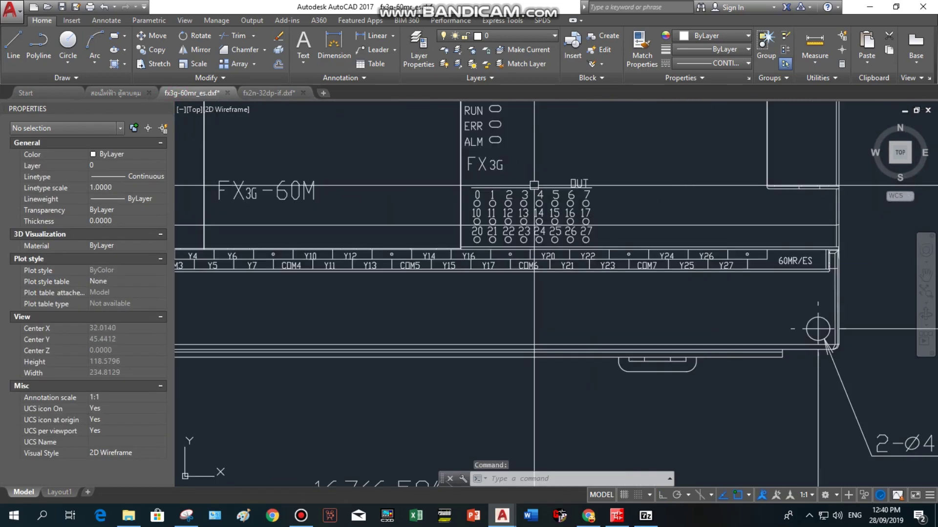
{"action": "middle_click_drag", "start_coordinate": [381, 259], "coordinate": [488, 259]}
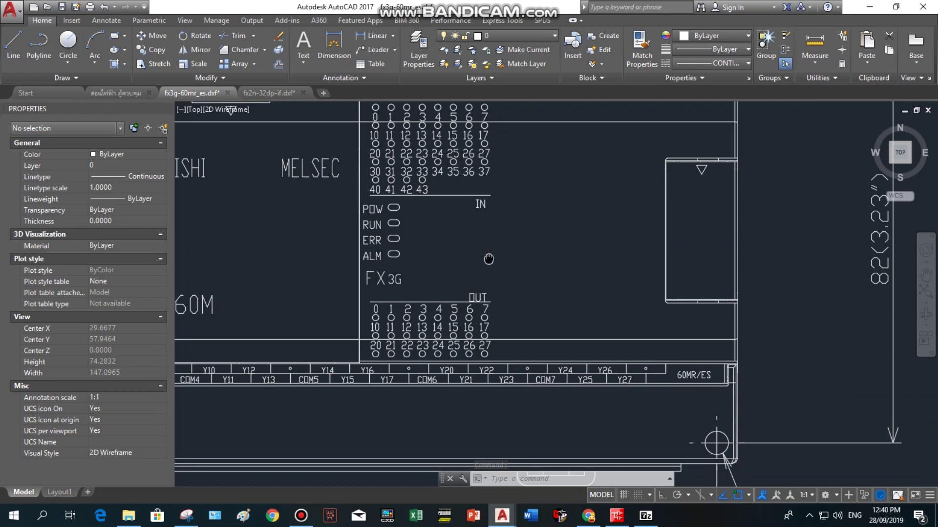
{"action": "scroll", "coordinate": [489, 259], "scroll_direction": "down", "scroll_amount": 6}
{"action": "scroll", "coordinate": [705, 283], "scroll_direction": "up", "scroll_amount": 2}
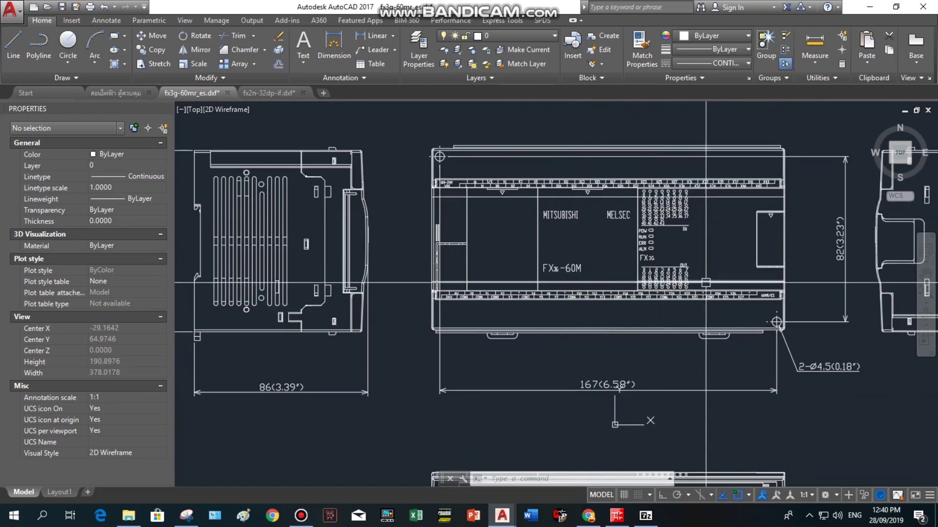
{"action": "scroll", "coordinate": [706, 283], "scroll_direction": "up", "scroll_amount": 5}
{"action": "scroll", "coordinate": [457, 188], "scroll_direction": "down", "scroll_amount": 5}
{"action": "scroll", "coordinate": [457, 188], "scroll_direction": "up", "scroll_amount": 4}
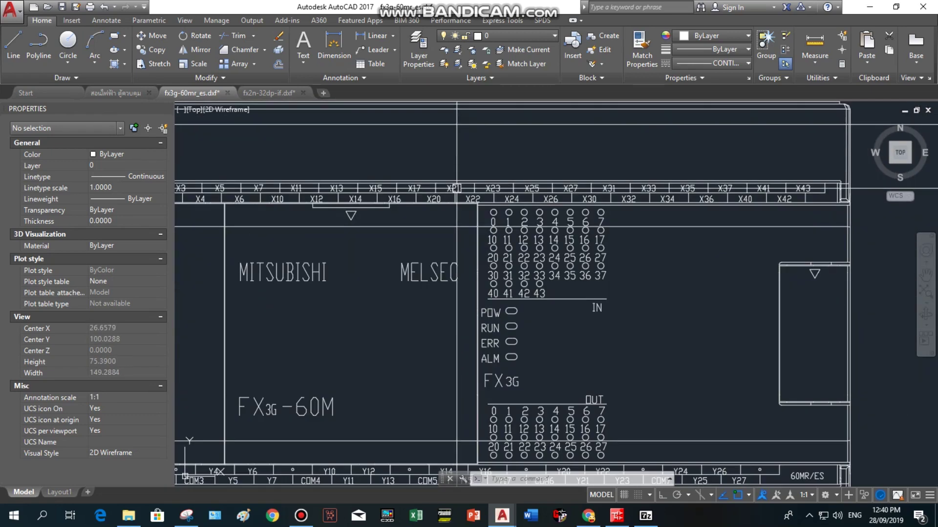
{"action": "scroll", "coordinate": [488, 186], "scroll_direction": "down", "scroll_amount": 4}
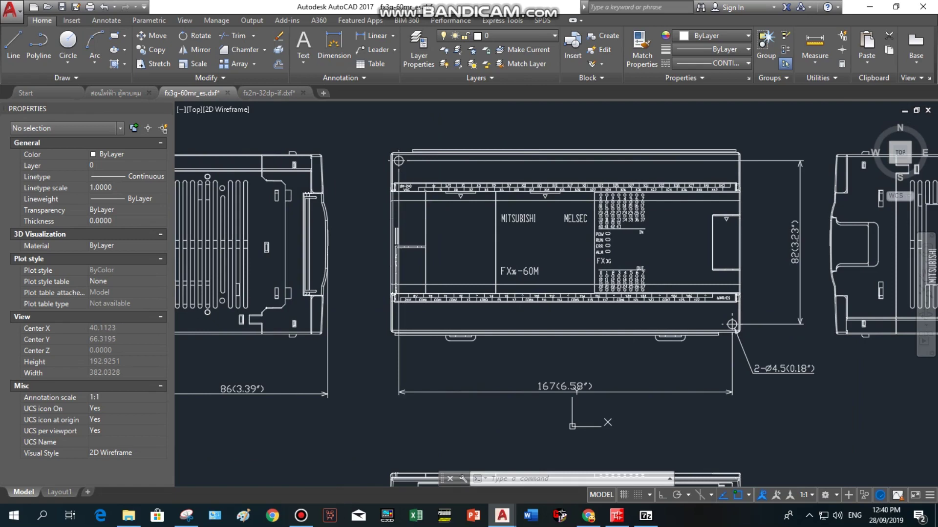
{"action": "scroll", "coordinate": [201, 217], "scroll_direction": "down", "scroll_amount": 2}
Zoom back out and recentre the complete FX3G-60M layout.
{"action": "mouse_move", "coordinate": [553, 242]}
{"action": "middle_mouse_down"}
{"action": "mouse_move", "coordinate": [549, 253]}
{"action": "mouse_move", "coordinate": [649, 214]}
{"action": "middle_mouse_up"}
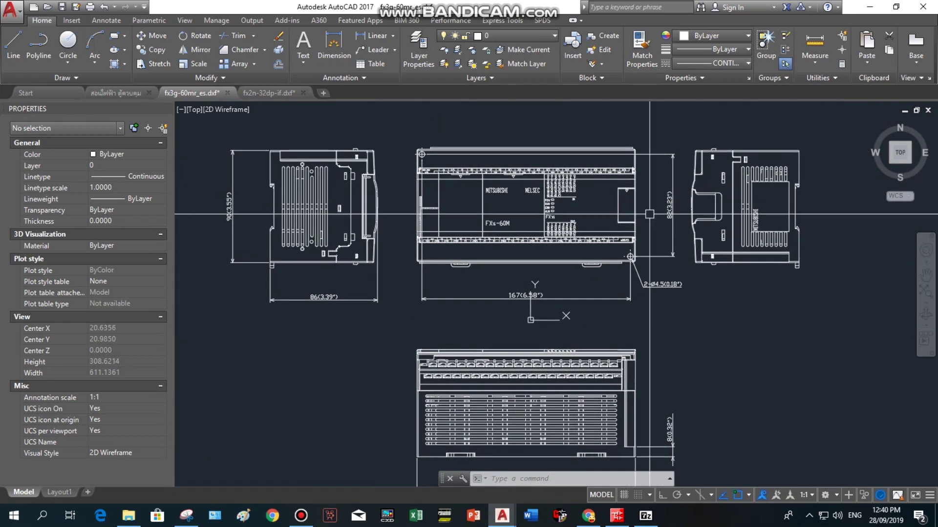
{"action": "scroll", "coordinate": [464, 201], "scroll_direction": "down", "scroll_amount": 4}
{"action": "middle_click_drag", "start_coordinate": [464, 202], "coordinate": [464, 274]}
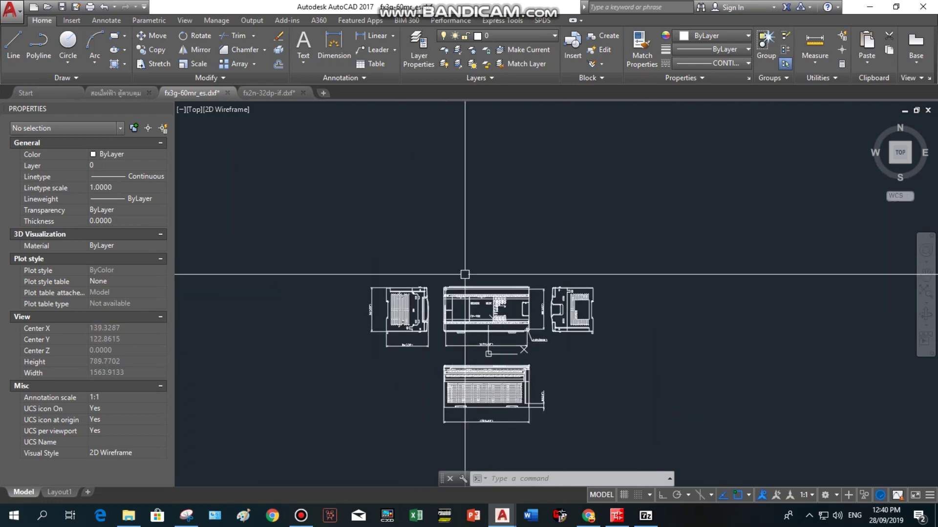
{"action": "scroll", "coordinate": [464, 275], "scroll_direction": "down", "scroll_amount": 2}
{"action": "left_click", "coordinate": [105, 92]}
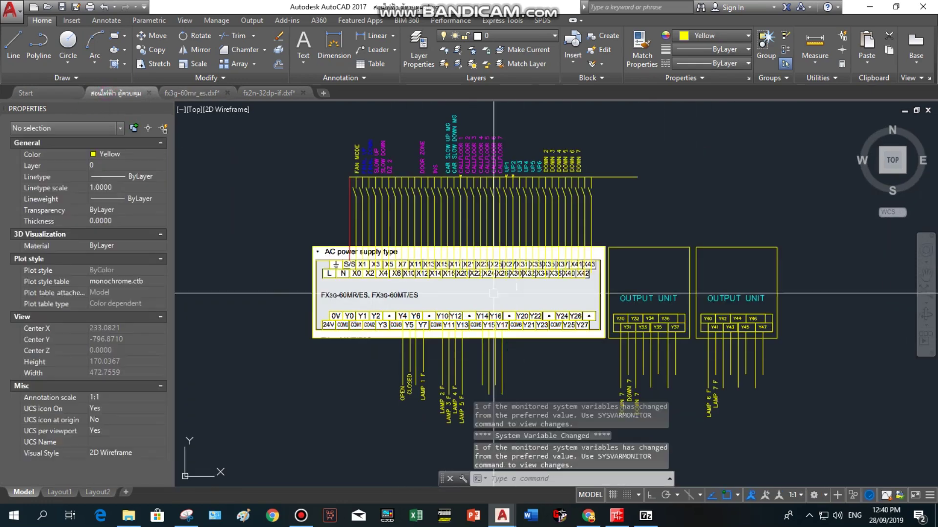
{"action": "scroll", "coordinate": [494, 293], "scroll_direction": "up", "scroll_amount": 5}
{"action": "scroll", "coordinate": [442, 229], "scroll_direction": "down", "scroll_amount": 5}
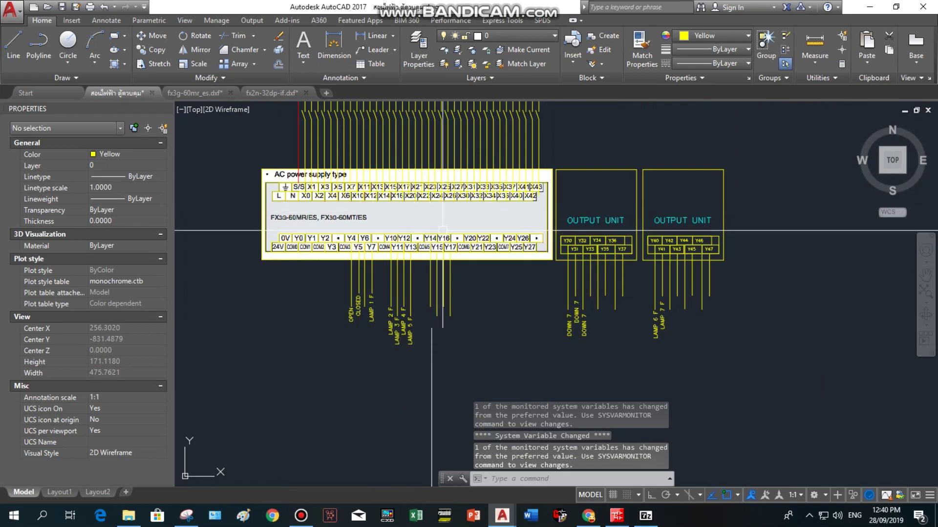
{"action": "mouse_move", "coordinate": [560, 303]}
{"action": "middle_mouse_down"}
{"action": "mouse_move", "coordinate": [548, 373]}
{"action": "mouse_move", "coordinate": [595, 307]}
{"action": "middle_mouse_up"}
{"action": "scroll", "coordinate": [481, 217], "scroll_direction": "up", "scroll_amount": 4}
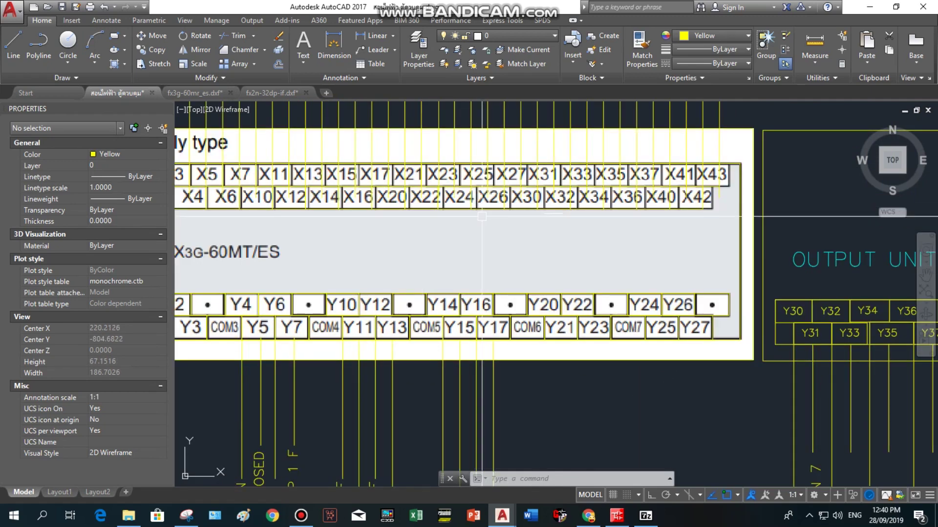
{"action": "scroll", "coordinate": [577, 258], "scroll_direction": "down", "scroll_amount": 4}
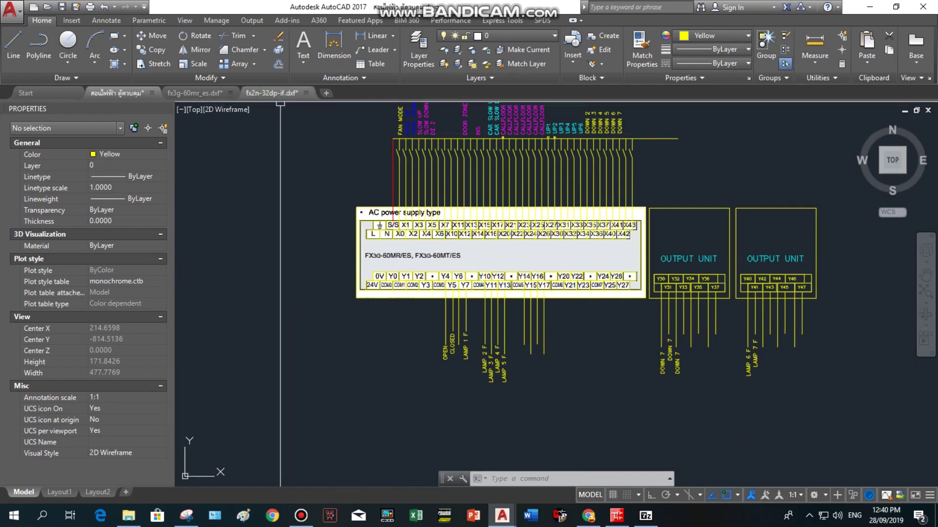
{"action": "left_click", "coordinate": [259, 92]}
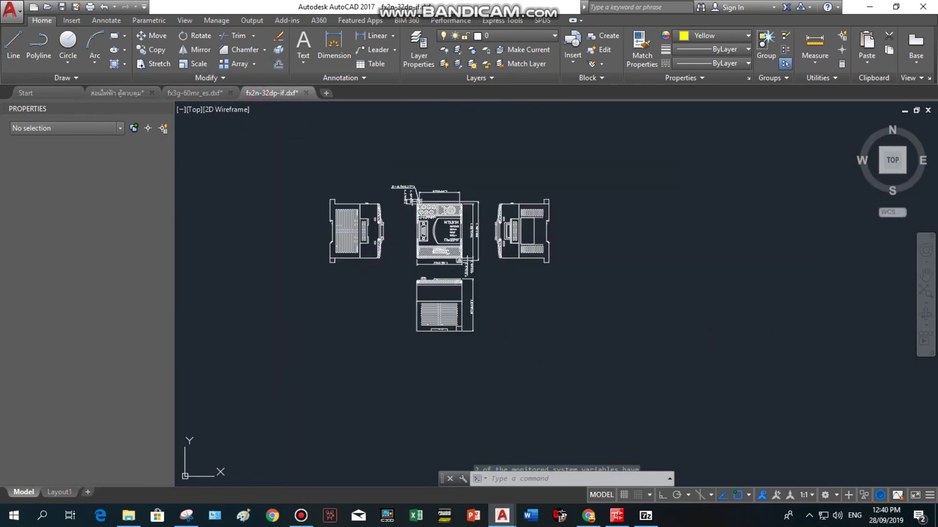
{"action": "left_click", "coordinate": [194, 92]}
{"action": "scroll", "coordinate": [461, 293], "scroll_direction": "up", "scroll_amount": 4}
{"action": "scroll", "coordinate": [420, 288], "scroll_direction": "up", "scroll_amount": 5}
{"action": "scroll", "coordinate": [405, 273], "scroll_direction": "down", "scroll_amount": 3}
{"action": "scroll", "coordinate": [361, 195], "scroll_direction": "up", "scroll_amount": 6}
{"action": "scroll", "coordinate": [243, 200], "scroll_direction": "up", "scroll_amount": 4}
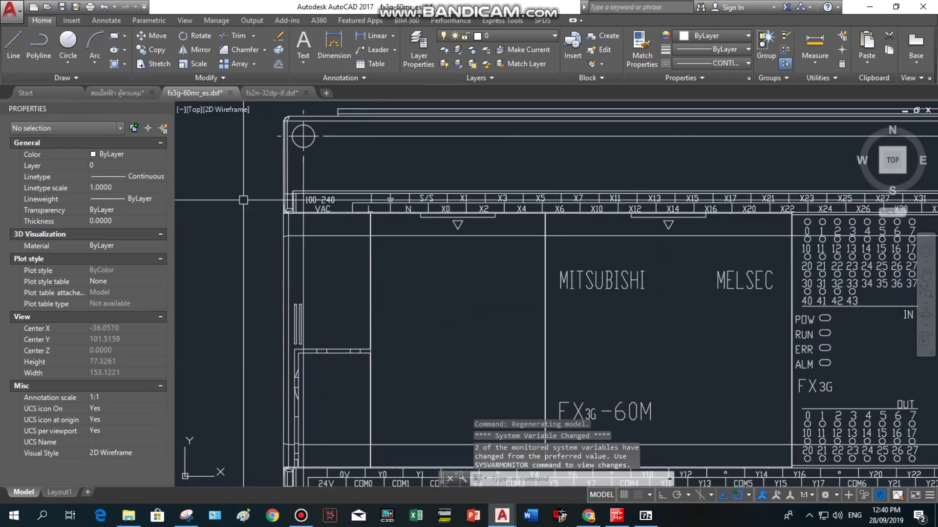
{"action": "scroll", "coordinate": [437, 194], "scroll_direction": "down", "scroll_amount": 4}
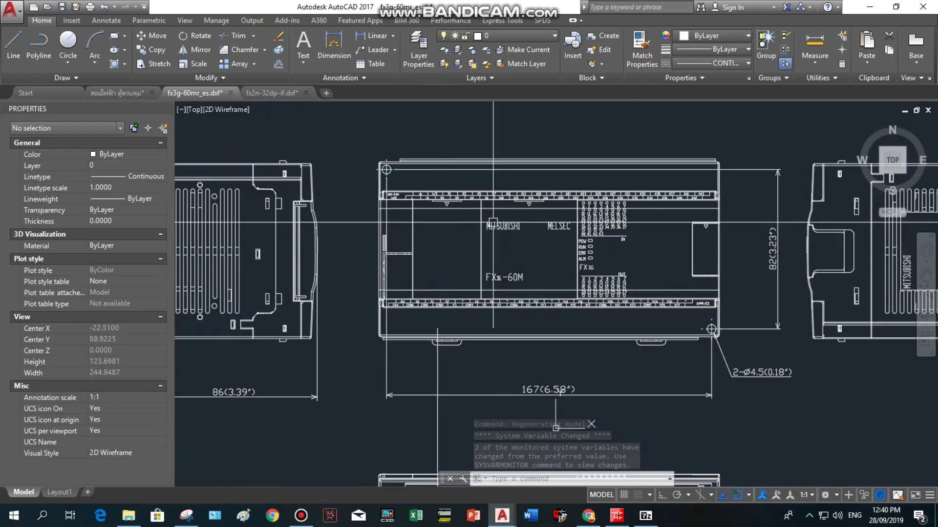
{"action": "scroll", "coordinate": [437, 194], "scroll_direction": "down", "scroll_amount": 2}
{"action": "scroll", "coordinate": [468, 207], "scroll_direction": "up", "scroll_amount": 4}
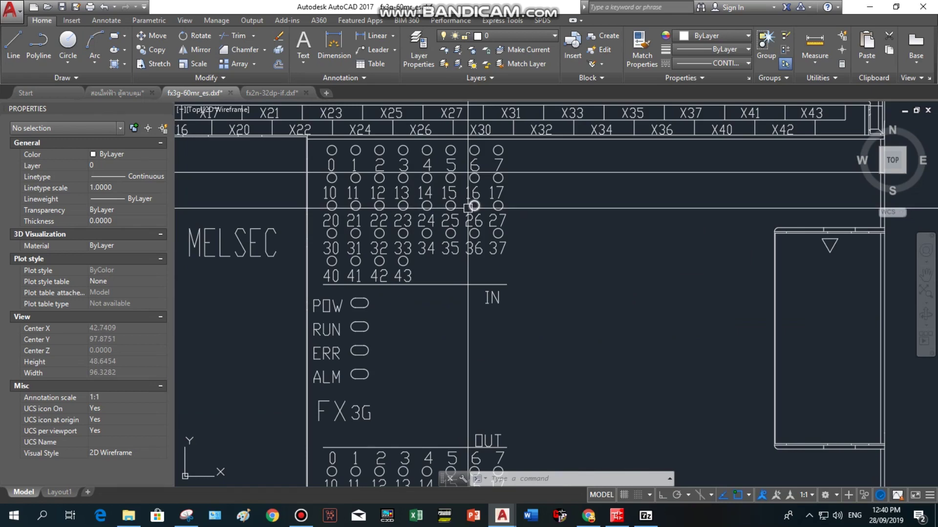
{"action": "scroll", "coordinate": [541, 180], "scroll_direction": "down", "scroll_amount": 2}
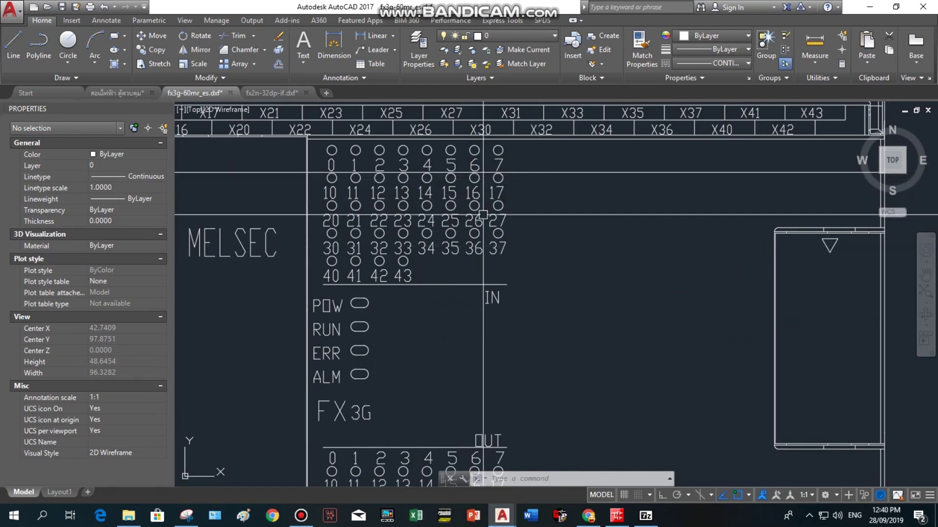
{"action": "scroll", "coordinate": [452, 253], "scroll_direction": "down", "scroll_amount": 6}
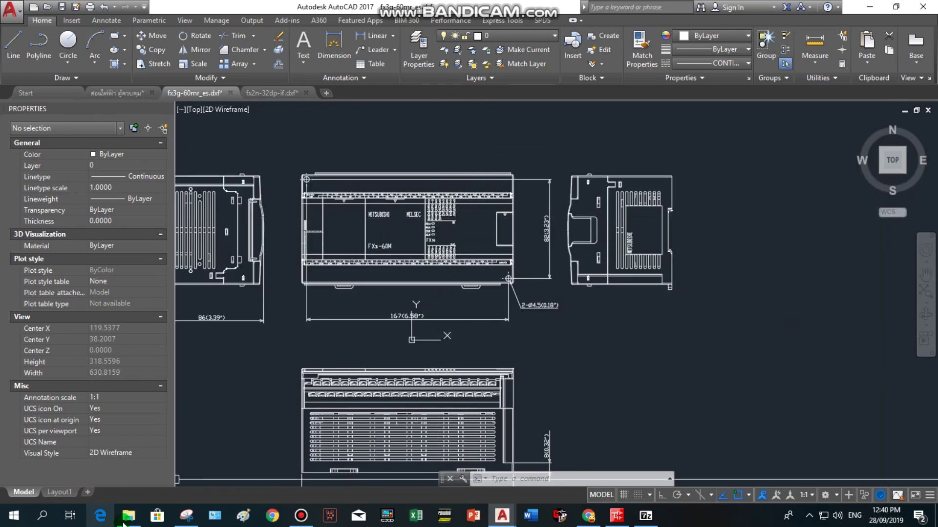
Show the downloaded zip in the Downloads folder, sorted by date modified.
{"action": "left_click", "coordinate": [588, 516]}
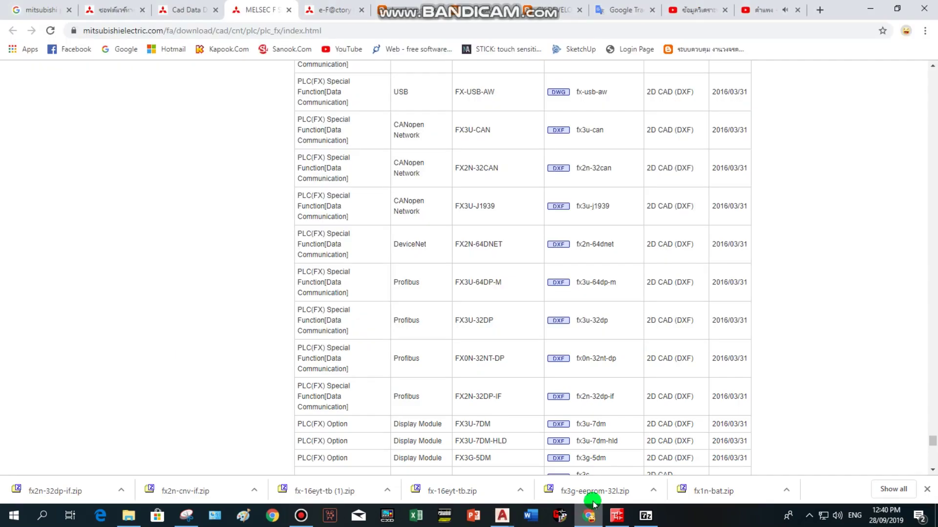
{"action": "left_click", "coordinate": [788, 487]}
{"action": "left_click", "coordinate": [813, 453]}
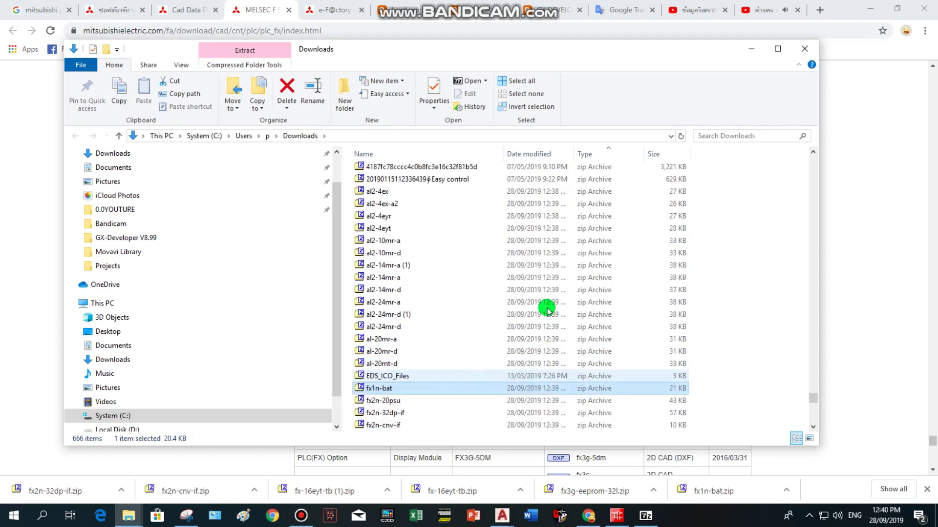
{"action": "left_click", "coordinate": [525, 153]}
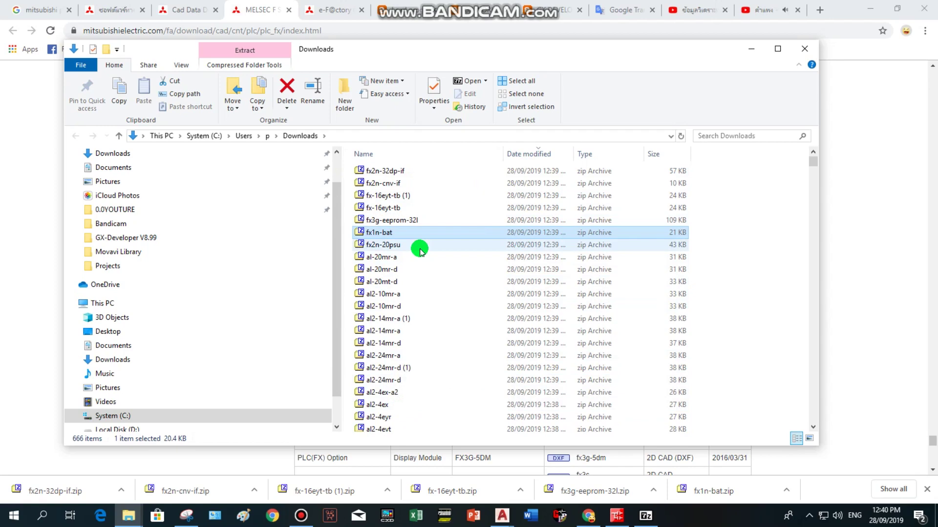
Reopen the fx2n-32dp-if archive, close the duplicate fx2n-32dp-if.dxf drawing, and return to Downloads.
{"action": "scroll", "coordinate": [420, 251], "scroll_direction": "down", "scroll_amount": 1}
{"action": "scroll", "coordinate": [420, 250], "scroll_direction": "up", "scroll_amount": 1}
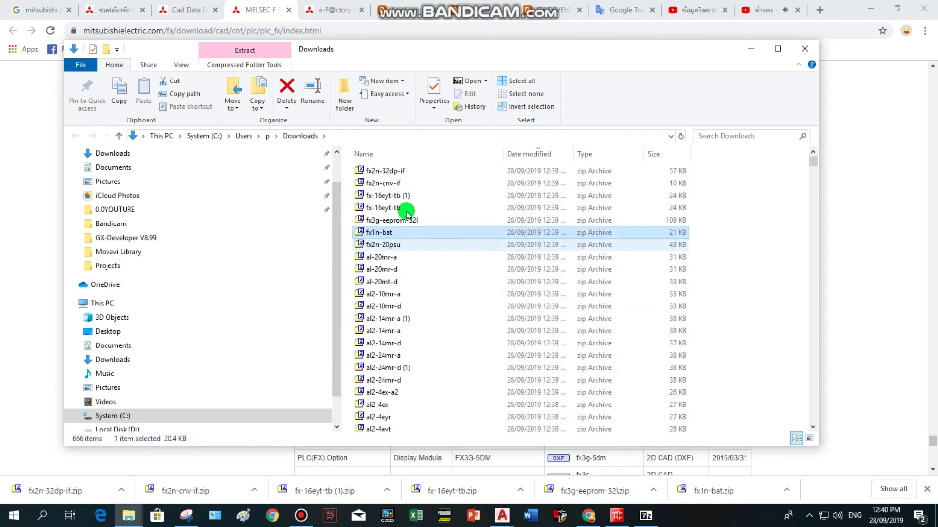
{"action": "double_click", "coordinate": [391, 171]}
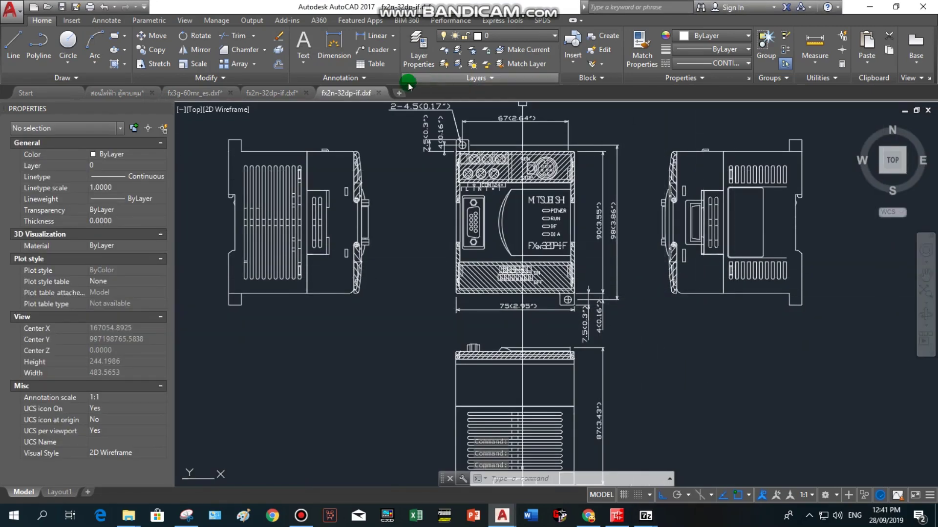
{"action": "left_click", "coordinate": [381, 93]}
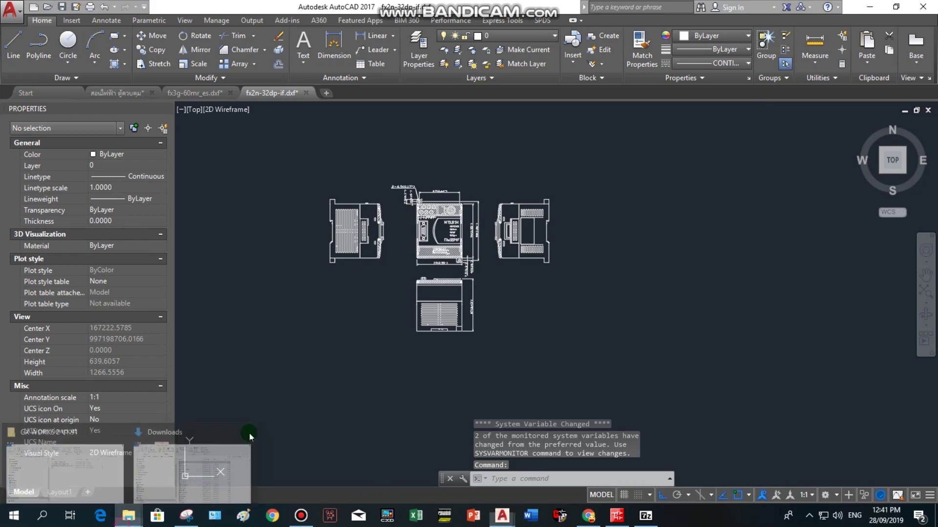
{"action": "left_click", "coordinate": [199, 466]}
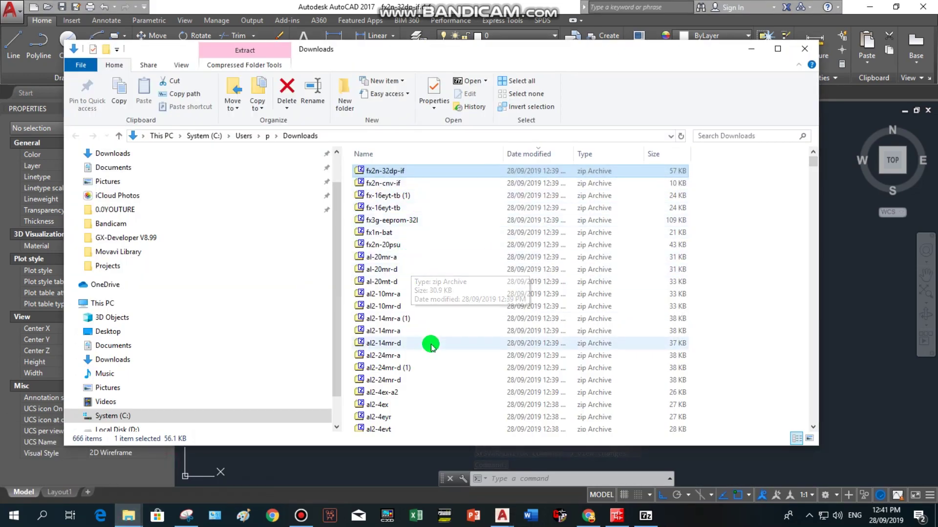
Open fx3uc-16mt_d.dxf from the fx3uc-16mt_d.zip archive in Downloads.
{"action": "scroll", "coordinate": [433, 344], "scroll_direction": "down", "scroll_amount": 2}
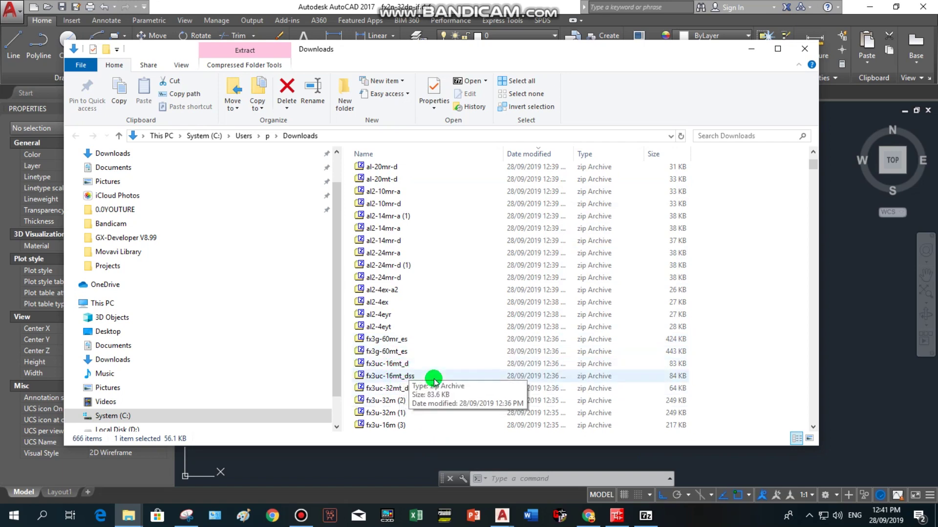
{"action": "left_click", "coordinate": [394, 366]}
{"action": "double_click", "coordinate": [393, 366]}
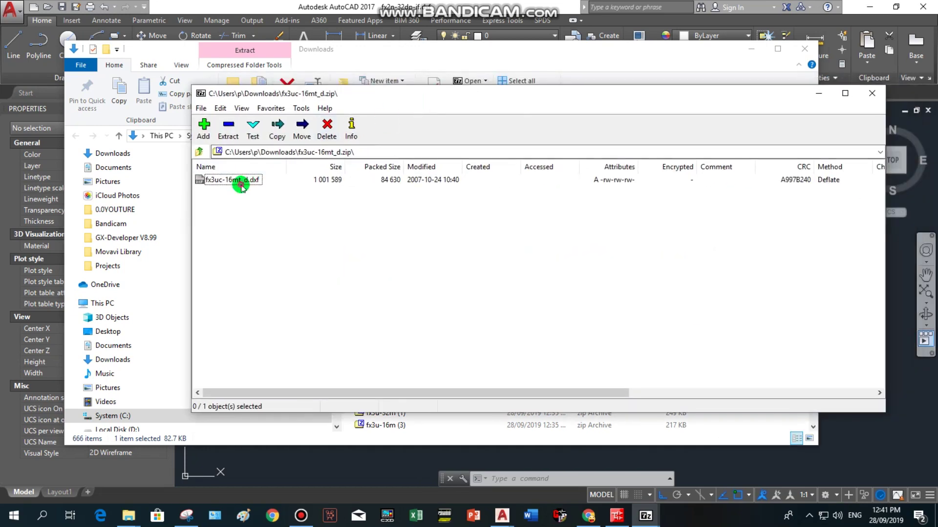
{"action": "double_click", "coordinate": [238, 184]}
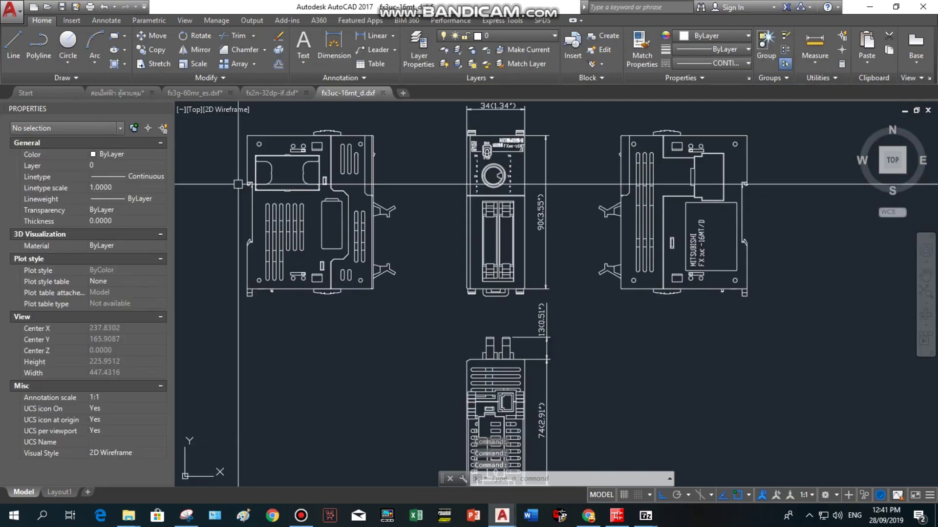
Zoom and pan around the fx3uc-16mt_d drawing to inspect the front module.
{"action": "scroll", "coordinate": [538, 190], "scroll_direction": "up", "scroll_amount": 2}
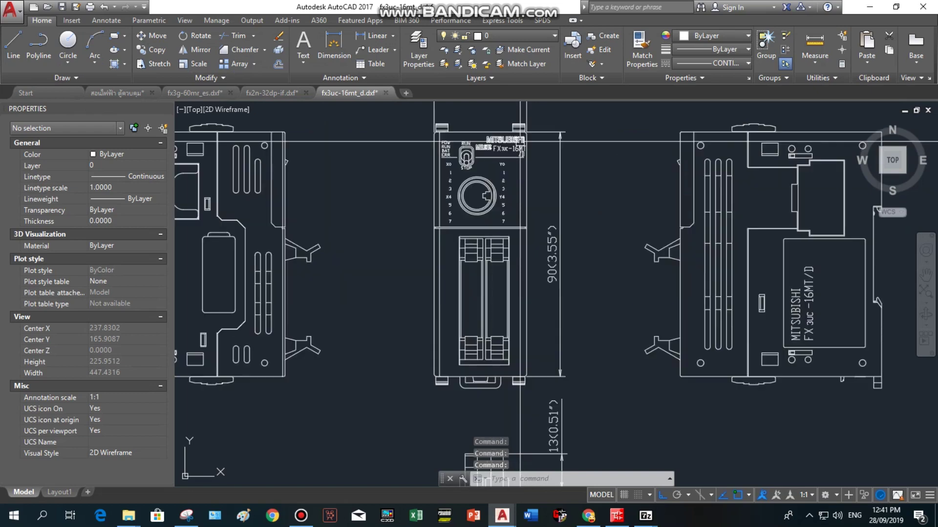
{"action": "middle_click_drag", "start_coordinate": [555, 166], "coordinate": [557, 204]}
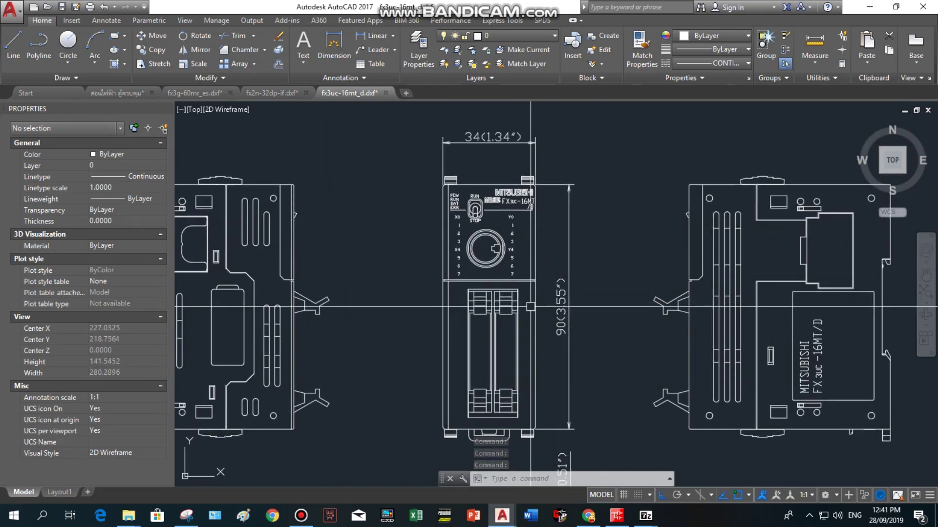
{"action": "scroll", "coordinate": [507, 242], "scroll_direction": "up", "scroll_amount": 2}
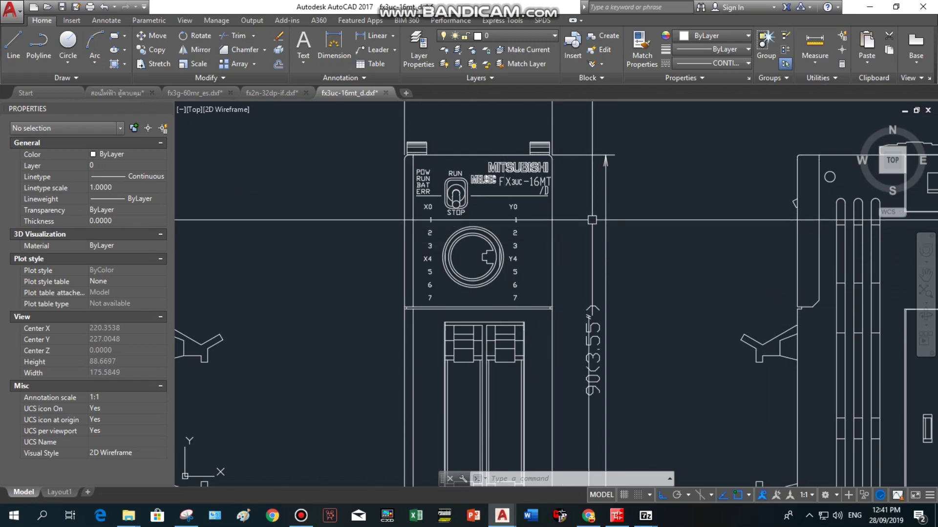
{"action": "scroll", "coordinate": [428, 201], "scroll_direction": "down", "scroll_amount": 4}
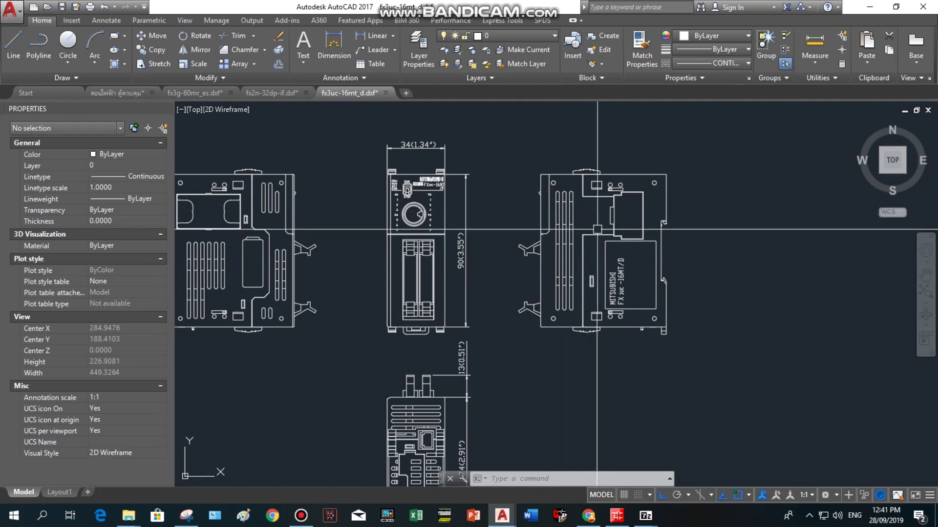
{"action": "scroll", "coordinate": [412, 249], "scroll_direction": "up", "scroll_amount": 2}
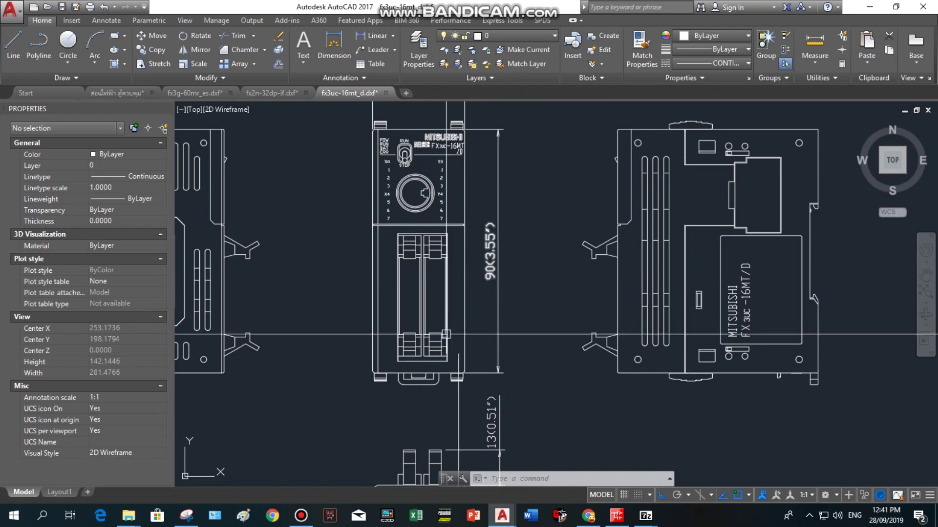
{"action": "scroll", "coordinate": [421, 137], "scroll_direction": "up", "scroll_amount": 4}
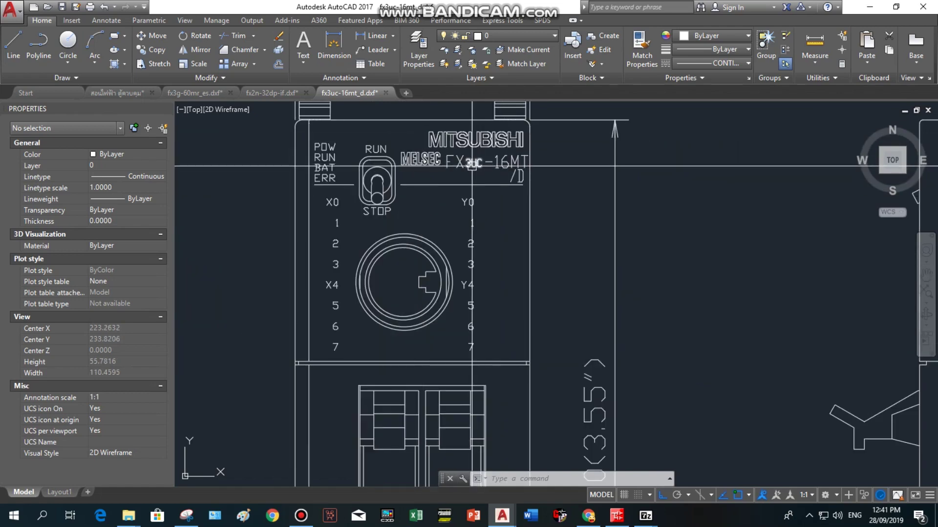
{"action": "scroll", "coordinate": [474, 185], "scroll_direction": "down", "scroll_amount": 8}
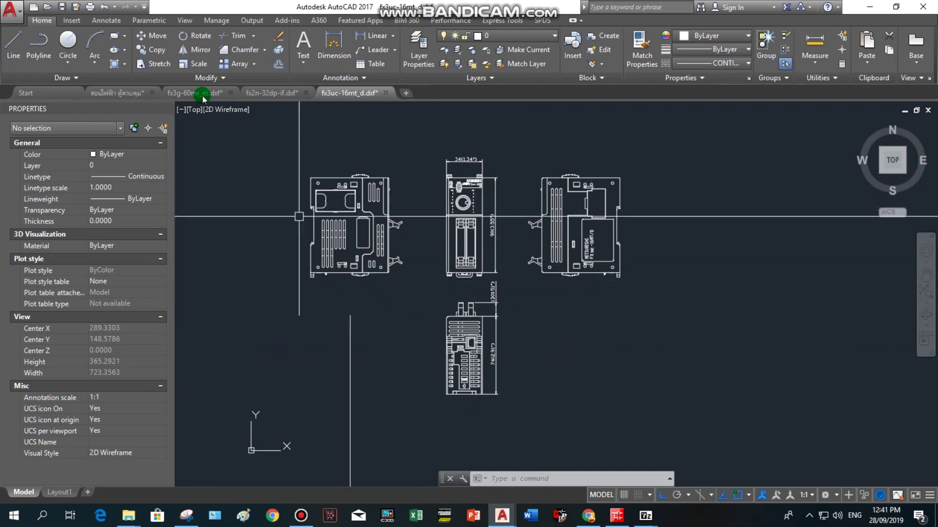
Look at the fx2n-32dp-if and fx3g-60mr_es drawings, then bring Downloads forward.
{"action": "left_click", "coordinate": [258, 93]}
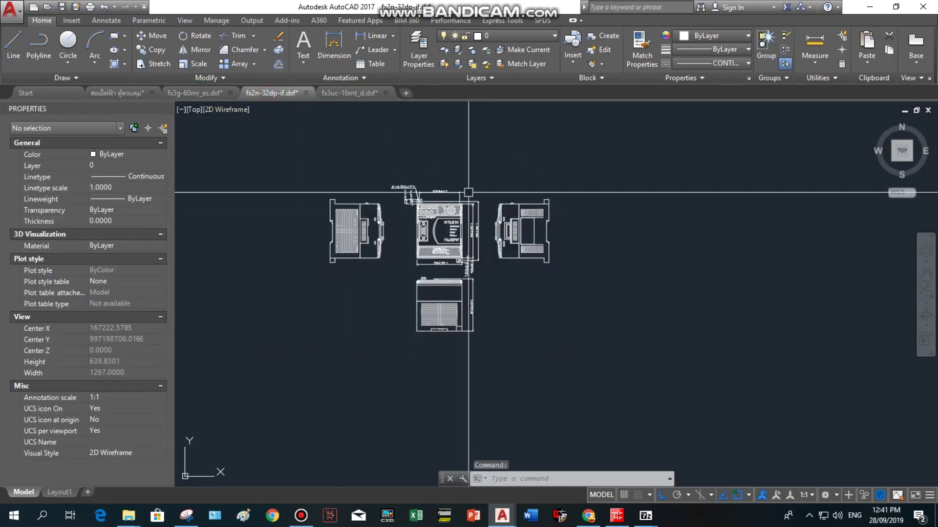
{"action": "left_click", "coordinate": [202, 94]}
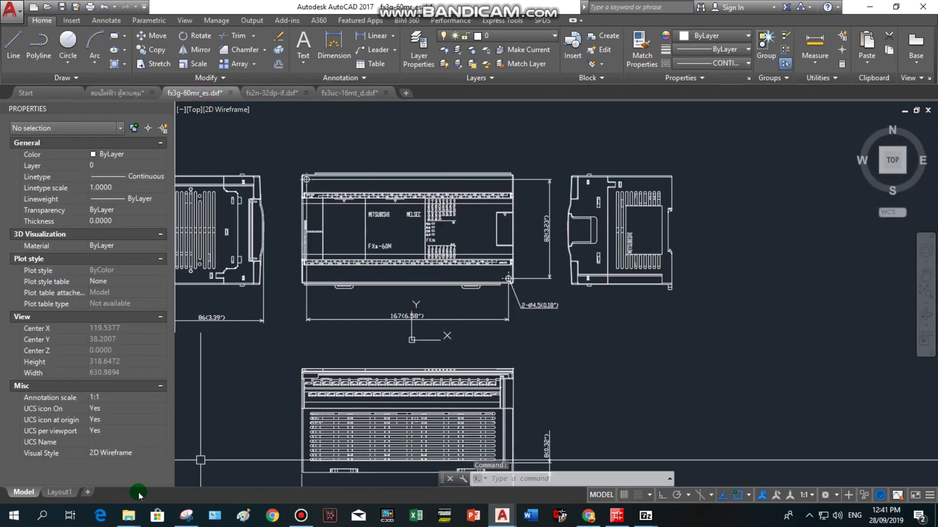
{"action": "left_click", "coordinate": [129, 516]}
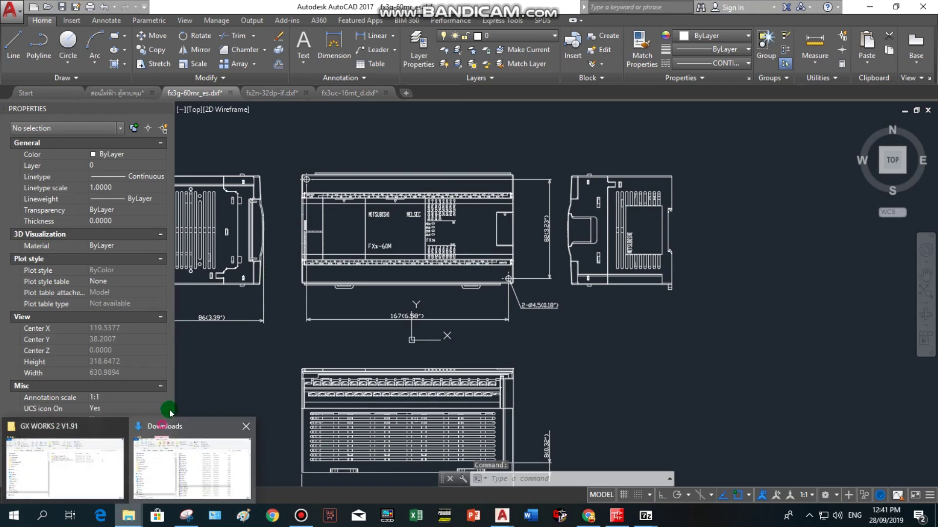
{"action": "left_click", "coordinate": [154, 437]}
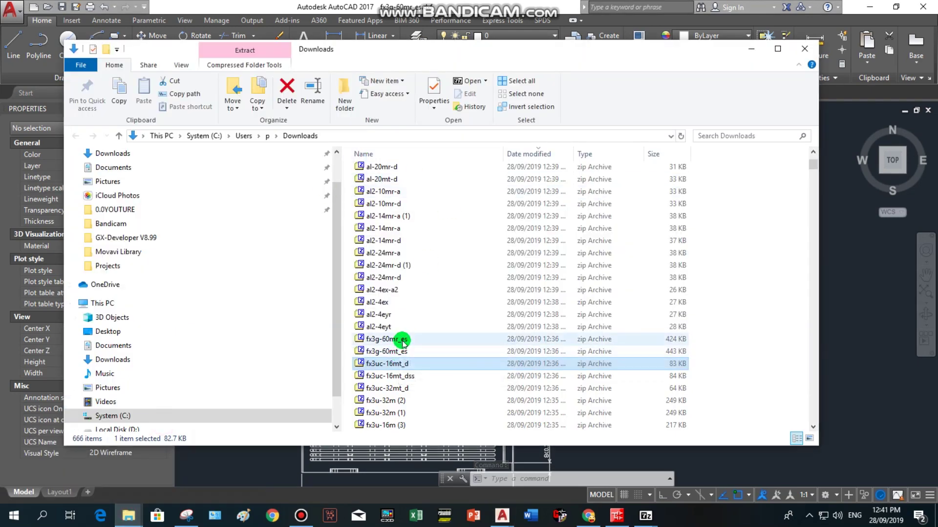
Scroll up the Downloads list and open the fx-16eyt-tb zip archive.
{"action": "scroll", "coordinate": [401, 347], "scroll_direction": "up", "scroll_amount": 2}
{"action": "scroll", "coordinate": [373, 207], "scroll_direction": "up", "scroll_amount": 1}
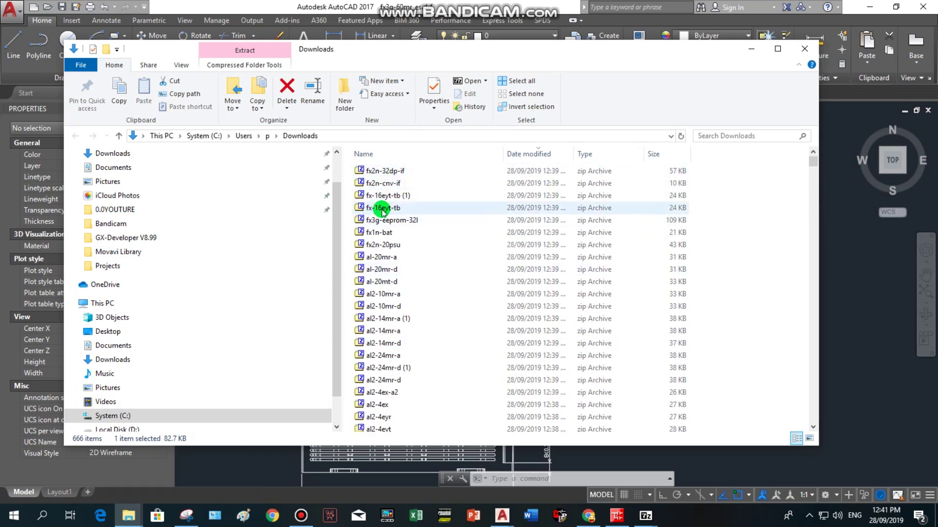
{"action": "double_click", "coordinate": [377, 209]}
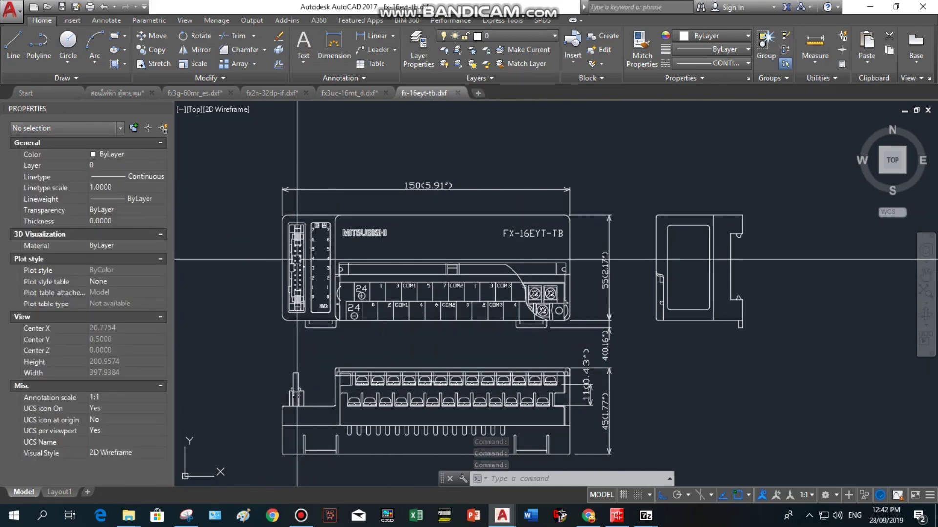
Check the fx3uc-16mt_d tab, then fit the FX-16EYT-TB terminal block fully in view.
{"action": "scroll", "coordinate": [296, 259], "scroll_direction": "up", "scroll_amount": 4}
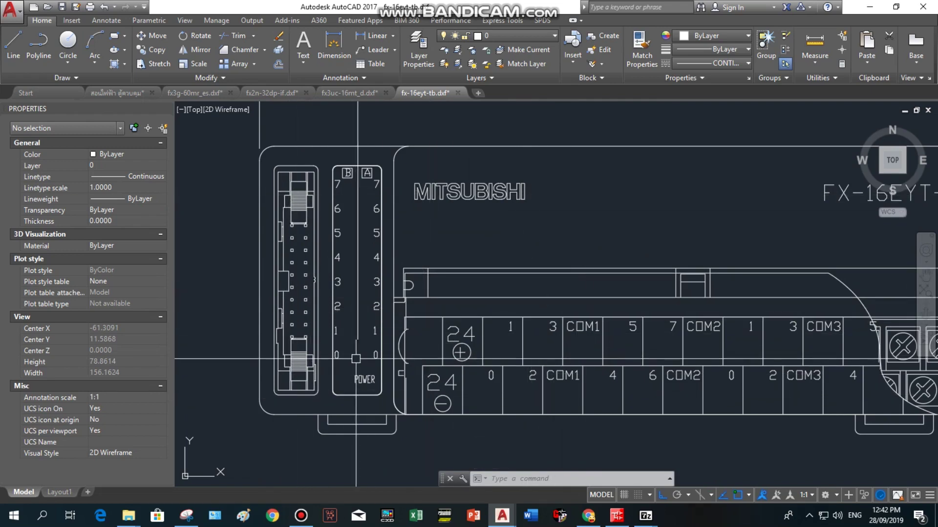
{"action": "left_click", "coordinate": [357, 93]}
{"action": "scroll", "coordinate": [436, 329], "scroll_direction": "up", "scroll_amount": 4}
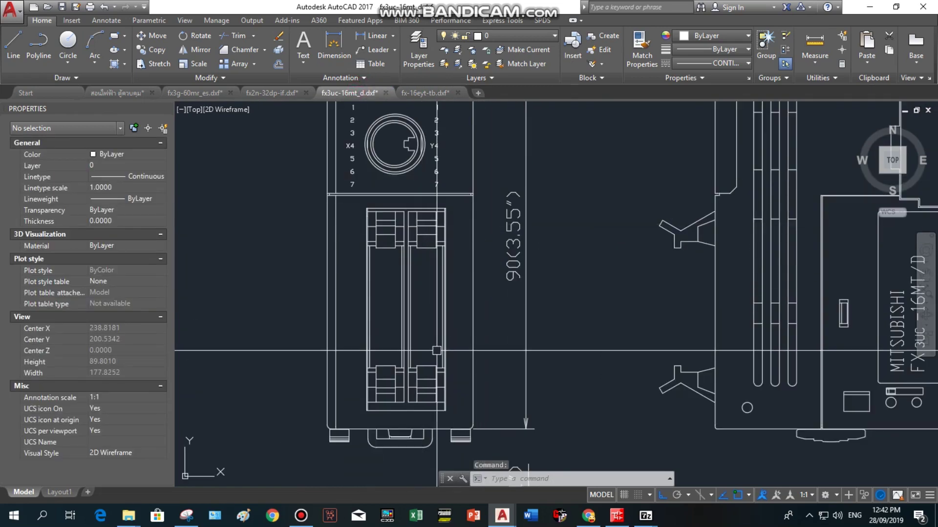
{"action": "left_click", "coordinate": [424, 93]}
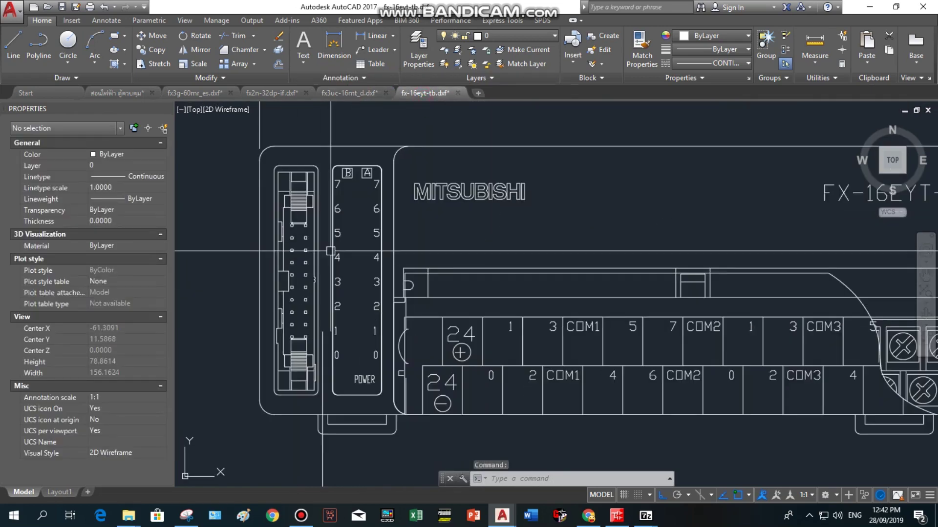
{"action": "scroll", "coordinate": [489, 312], "scroll_direction": "down", "scroll_amount": 3}
{"action": "scroll", "coordinate": [611, 267], "scroll_direction": "up", "scroll_amount": 3}
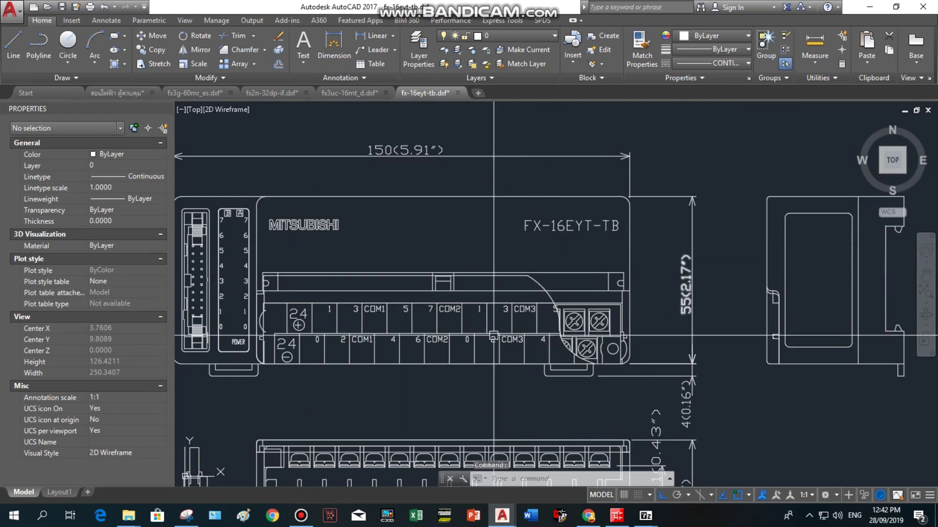
{"action": "middle_click_drag", "start_coordinate": [483, 338], "coordinate": [523, 304]}
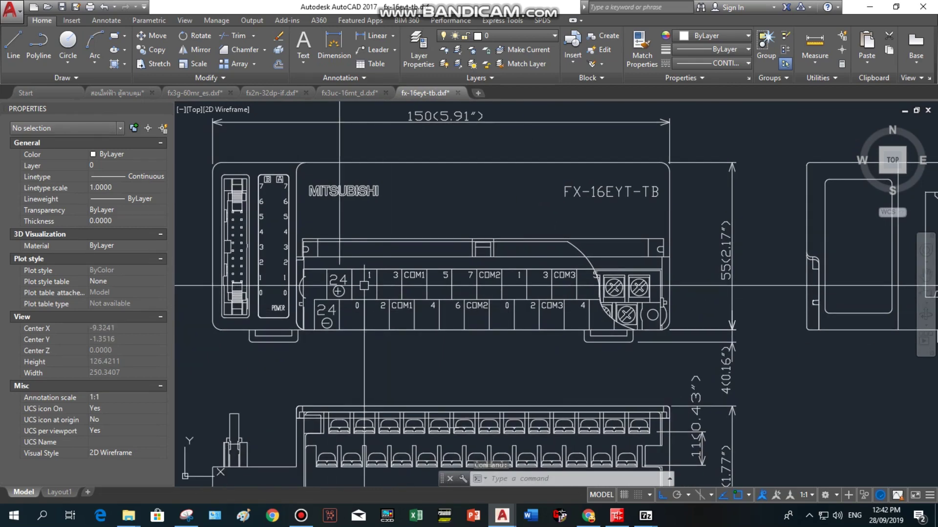
{"action": "scroll", "coordinate": [471, 301], "scroll_direction": "down", "scroll_amount": 4}
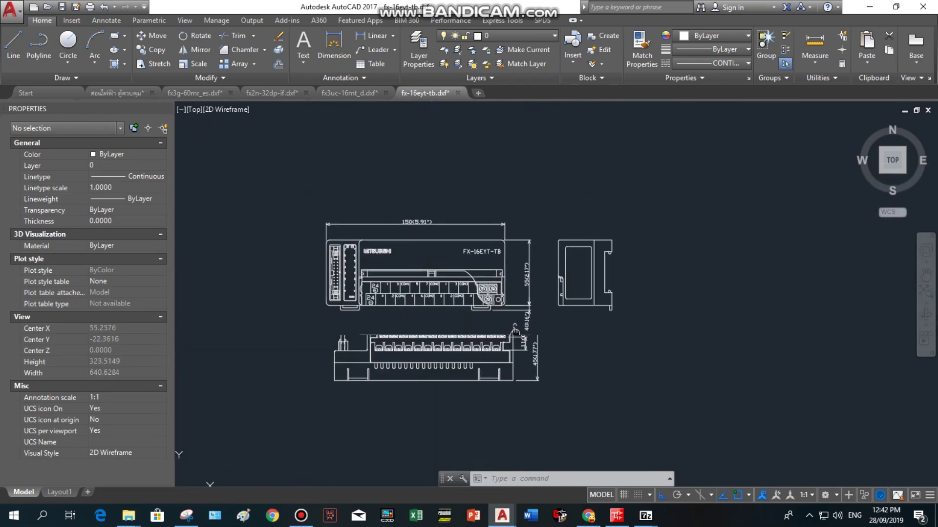
{"action": "scroll", "coordinate": [498, 195], "scroll_direction": "up", "scroll_amount": 2}
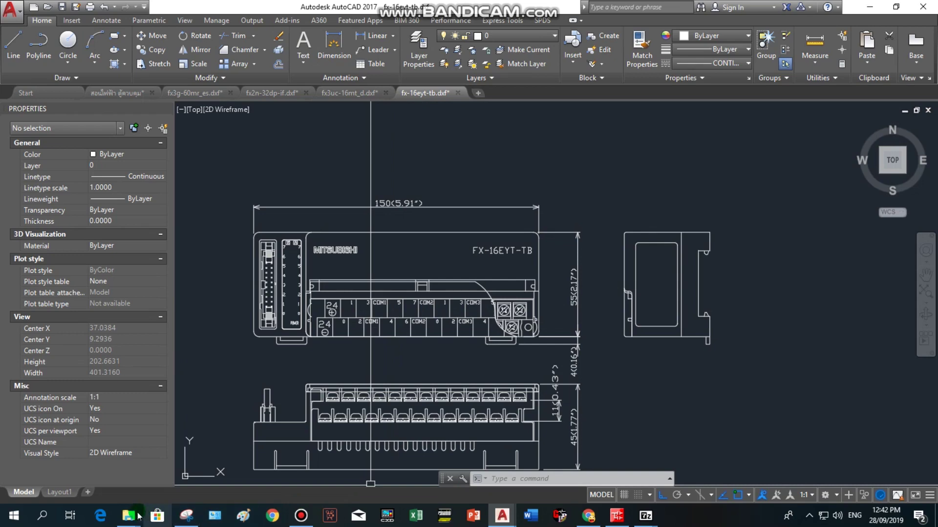
{"action": "left_click", "coordinate": [138, 516]}
Bring the Downloads folder window forward and open the fx2n-32dp-if zip archive.
{"action": "left_click", "coordinate": [158, 431]}
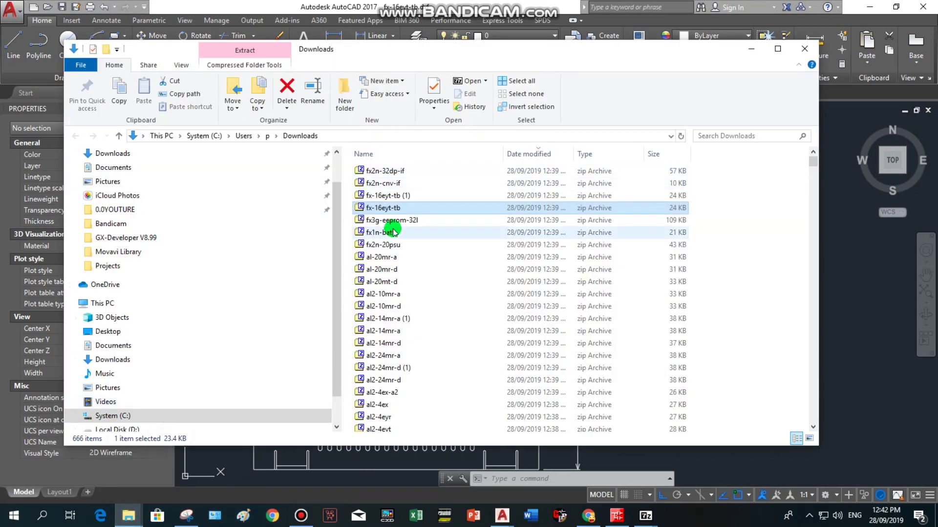
{"action": "left_click", "coordinate": [389, 206]}
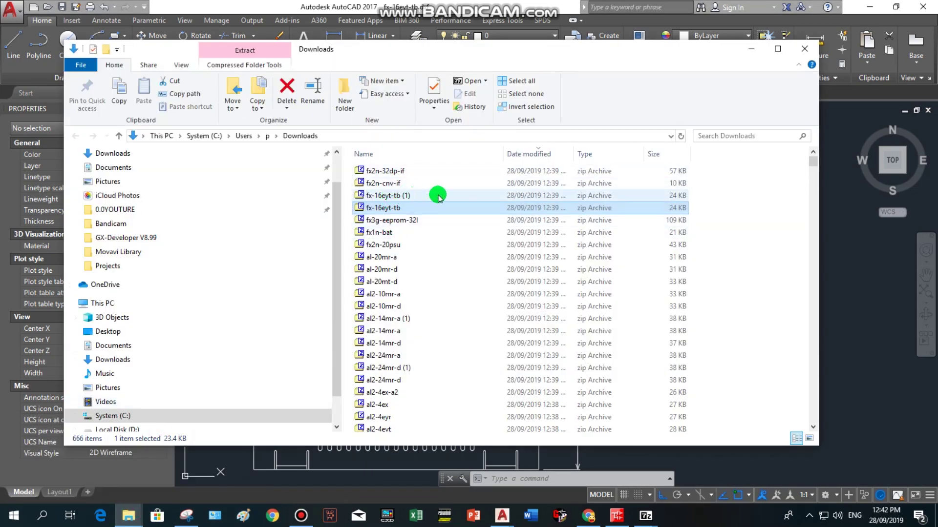
{"action": "left_click", "coordinate": [388, 172]}
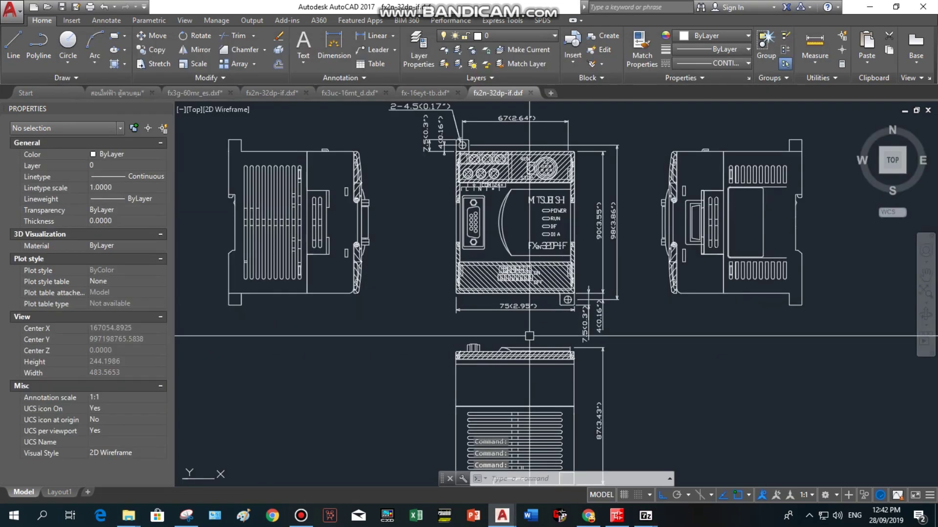
Close the duplicate fx2n-32dp-if.dxf tab without saving and return to the Downloads folder.
{"action": "middle_click_drag", "start_coordinate": [539, 329], "coordinate": [537, 380]}
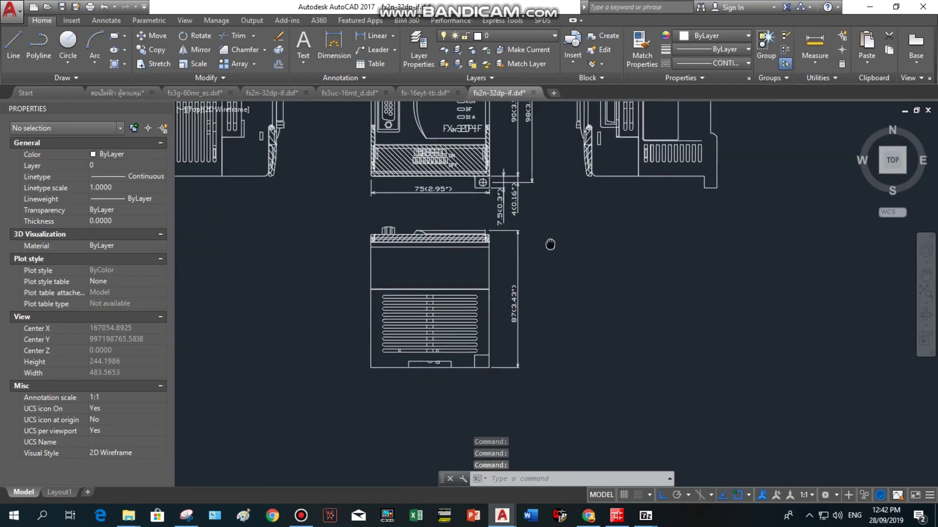
{"action": "left_click", "coordinate": [552, 92]}
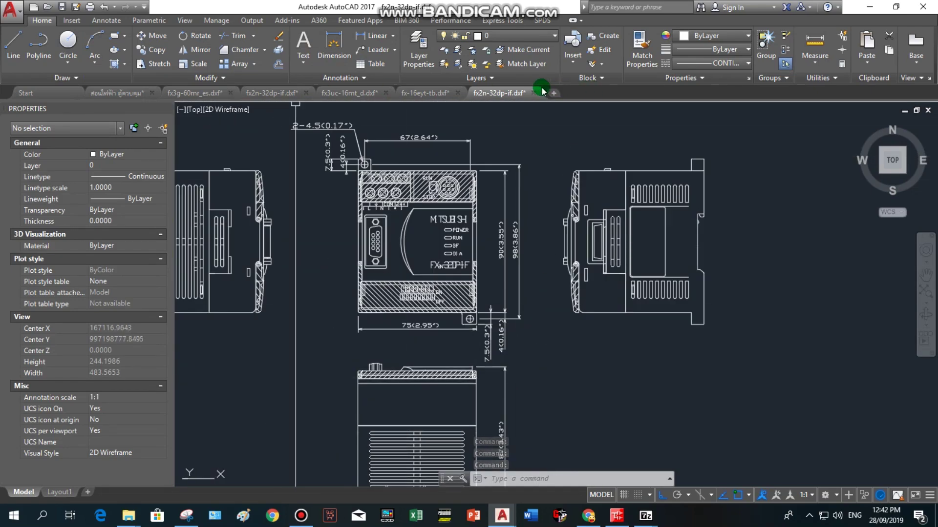
{"action": "left_click", "coordinate": [534, 94]}
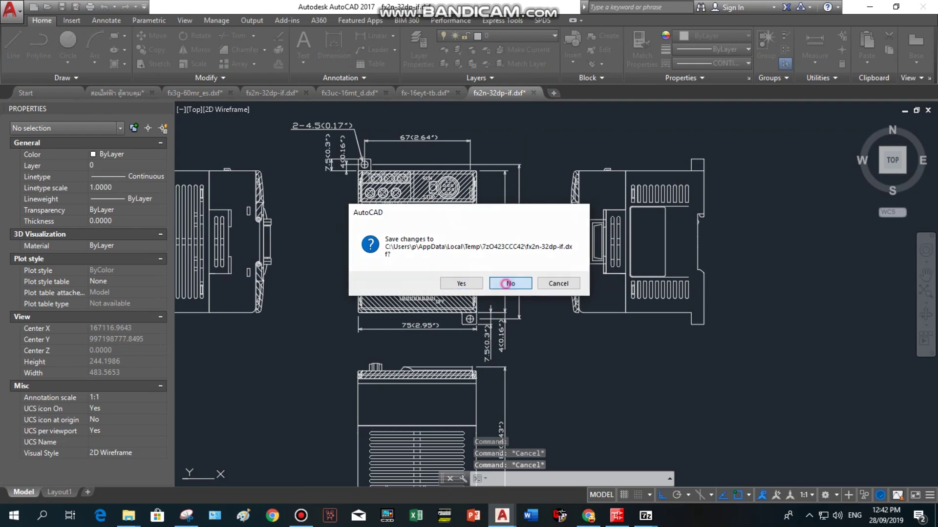
{"action": "left_click", "coordinate": [507, 284]}
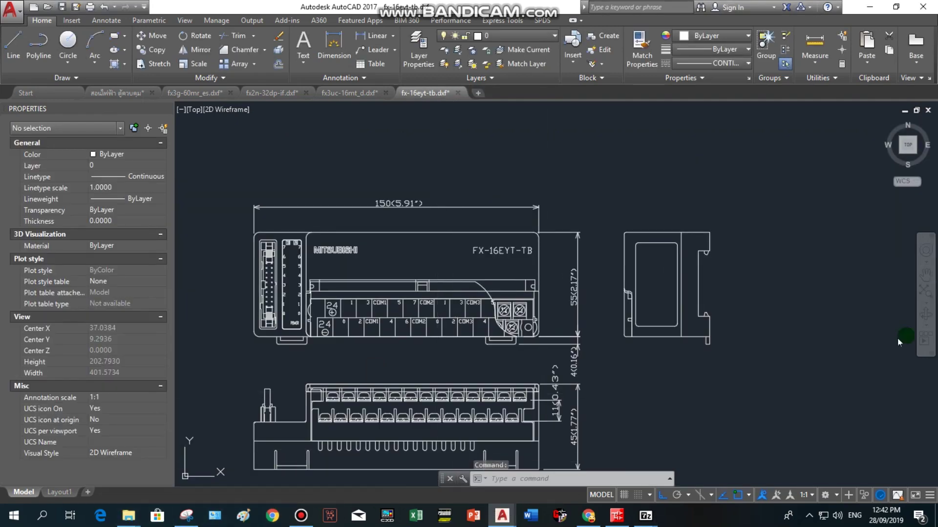
{"action": "mouse_move", "coordinate": [128, 515]}
{"action": "left_click", "coordinate": [147, 471]}
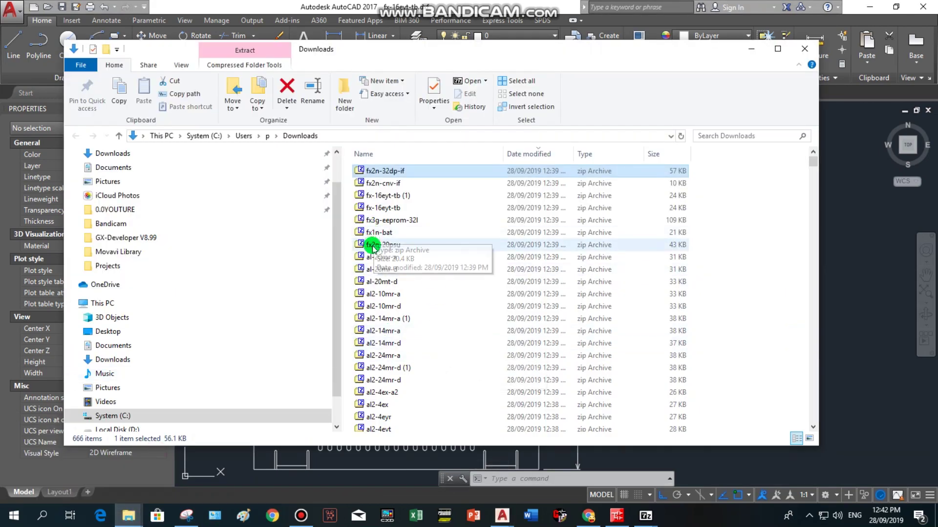
Open the fx3u-16m zip archive from Downloads and shift the new drawing into view.
{"action": "scroll", "coordinate": [447, 406], "scroll_direction": "down", "scroll_amount": 3}
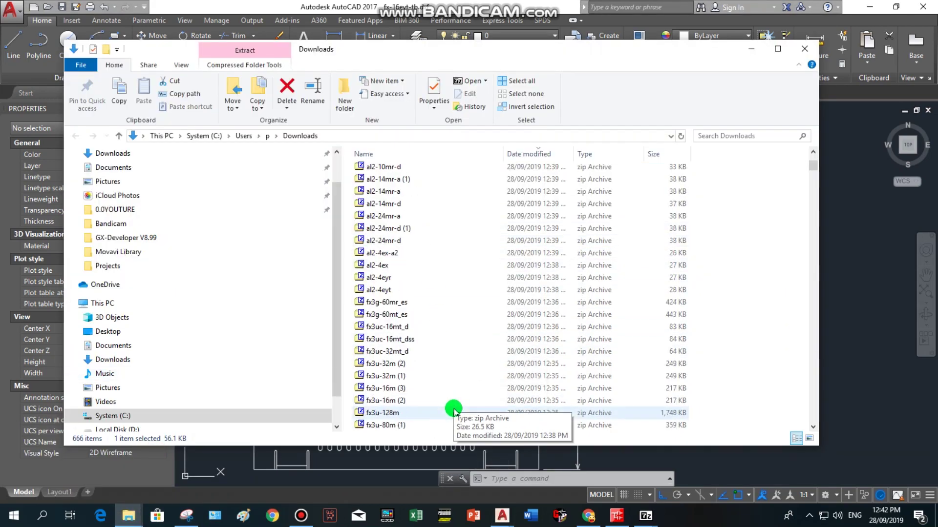
{"action": "scroll", "coordinate": [454, 410], "scroll_direction": "down", "scroll_amount": 3}
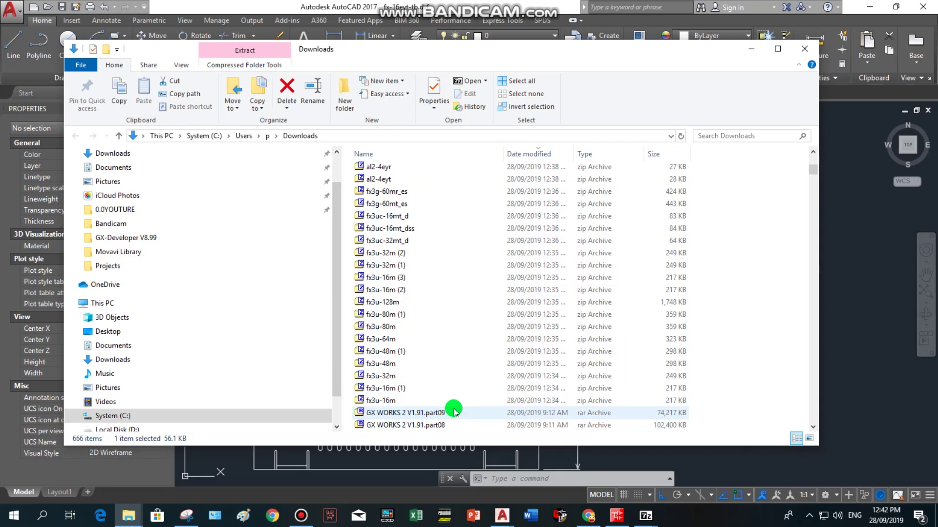
{"action": "double_click", "coordinate": [386, 401]}
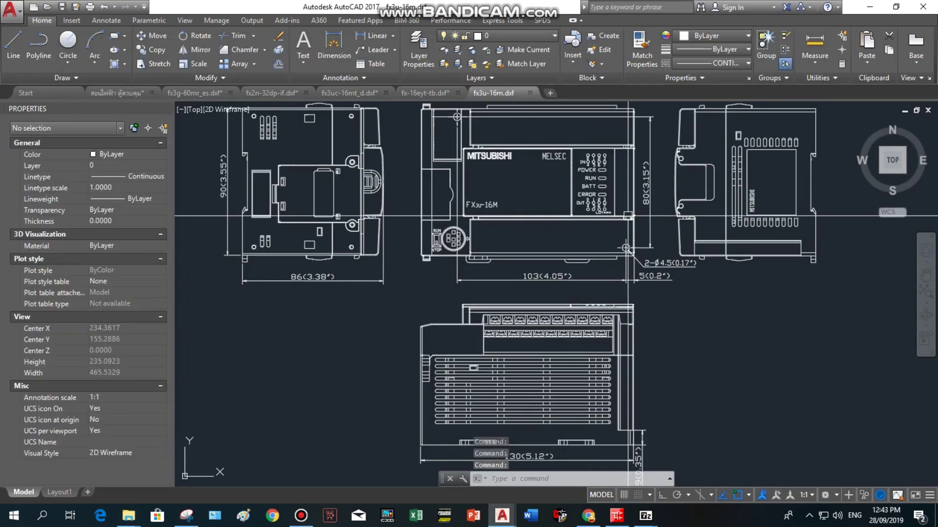
{"action": "scroll", "coordinate": [611, 308], "scroll_direction": "up", "scroll_amount": 1}
{"action": "middle_click_drag", "start_coordinate": [610, 309], "coordinate": [450, 308]}
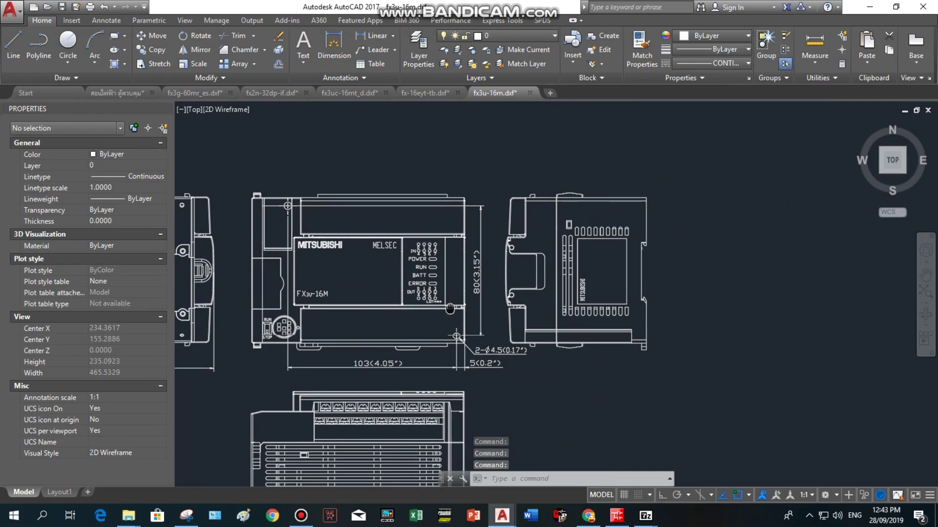
Zoom in on the FX3U-16M MELSEC front panel, zoom back out, then show its 7-Zip archive.
{"action": "mouse_move", "coordinate": [450, 309]}
{"action": "middle_mouse_down"}
{"action": "mouse_move", "coordinate": [701, 279]}
{"action": "mouse_move", "coordinate": [649, 290]}
{"action": "mouse_move", "coordinate": [560, 195]}
{"action": "mouse_move", "coordinate": [525, 198]}
{"action": "middle_mouse_up"}
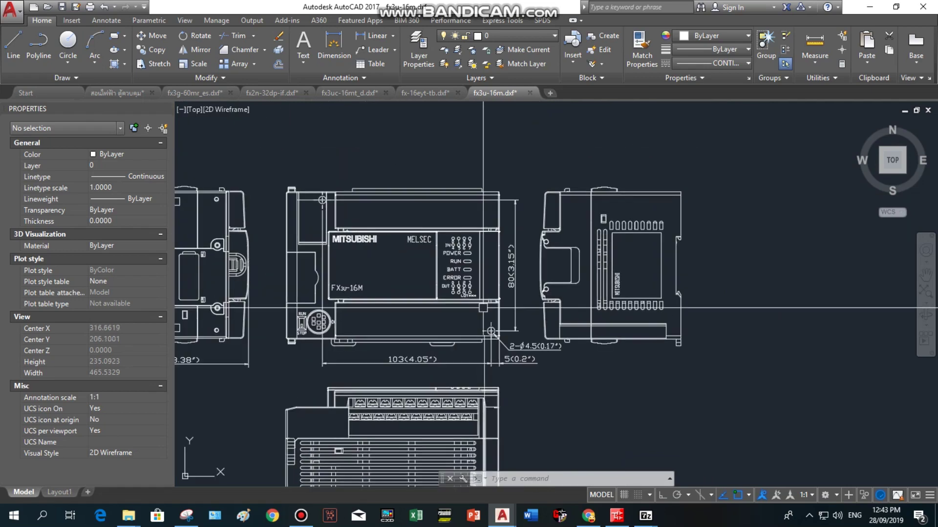
{"action": "scroll", "coordinate": [483, 200], "scroll_direction": "up", "scroll_amount": 1}
{"action": "scroll", "coordinate": [469, 244], "scroll_direction": "up", "scroll_amount": 1}
{"action": "scroll", "coordinate": [467, 252], "scroll_direction": "up", "scroll_amount": 2}
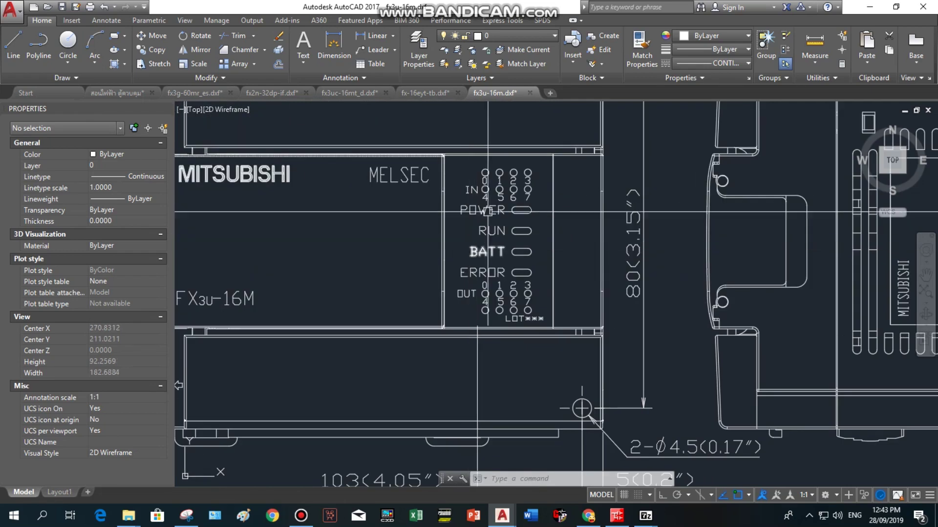
{"action": "scroll", "coordinate": [557, 246], "scroll_direction": "down", "scroll_amount": 2}
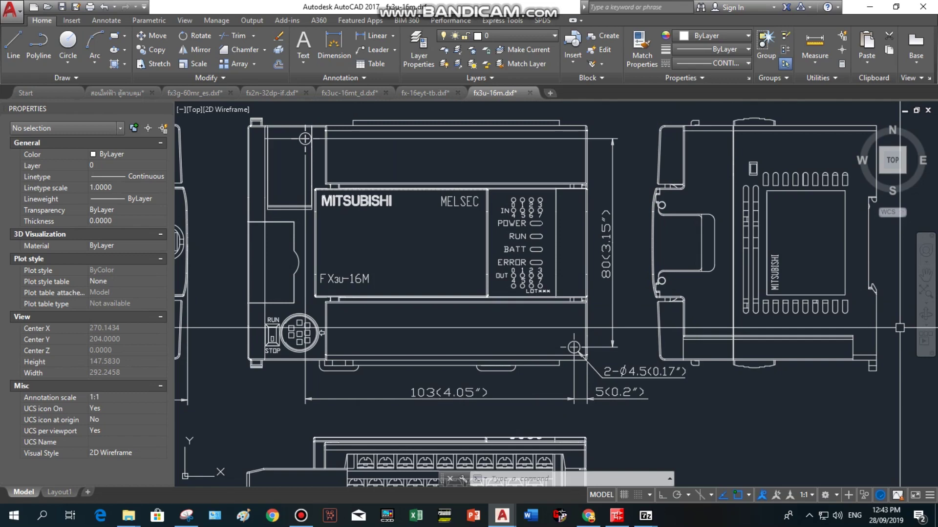
{"action": "left_click", "coordinate": [646, 515]}
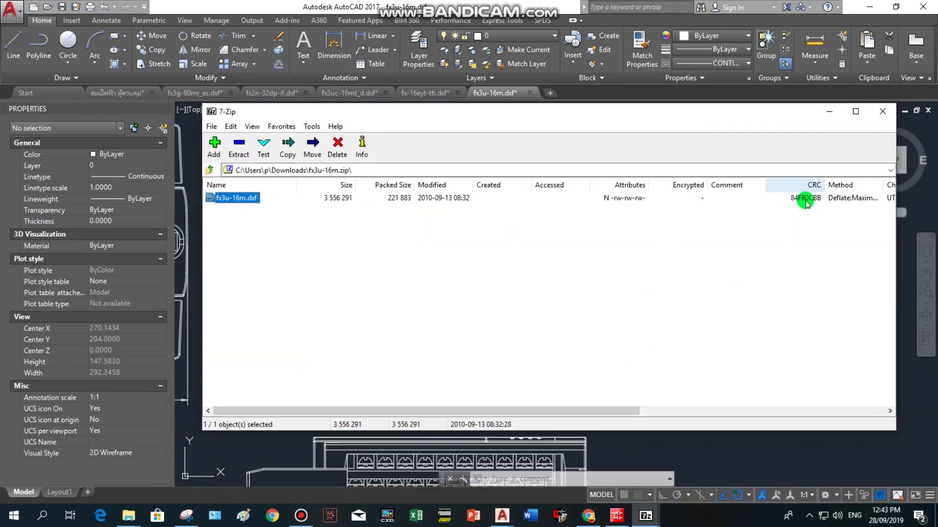
Close the fx3u-16m archive window, then open and close the duplicate fx3u-16m (1) archive.
{"action": "left_click", "coordinate": [883, 110]}
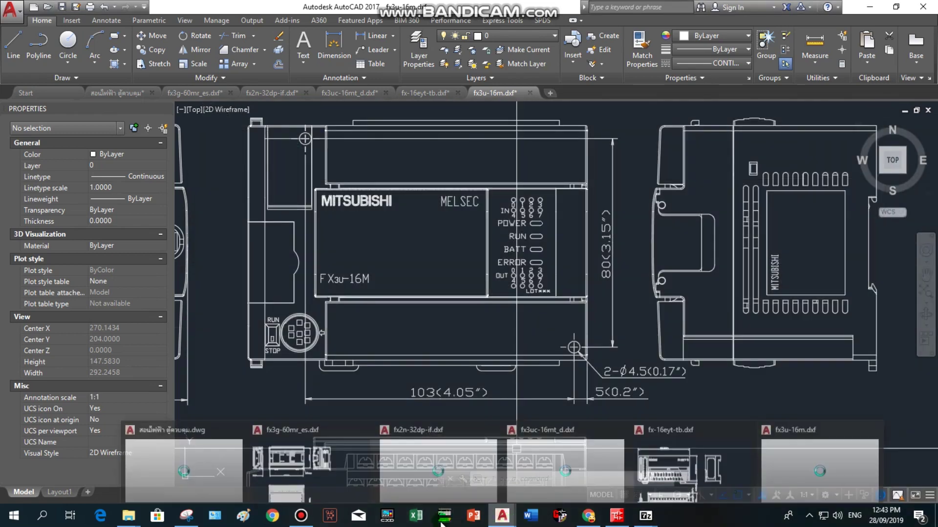
{"action": "left_click", "coordinate": [173, 472]}
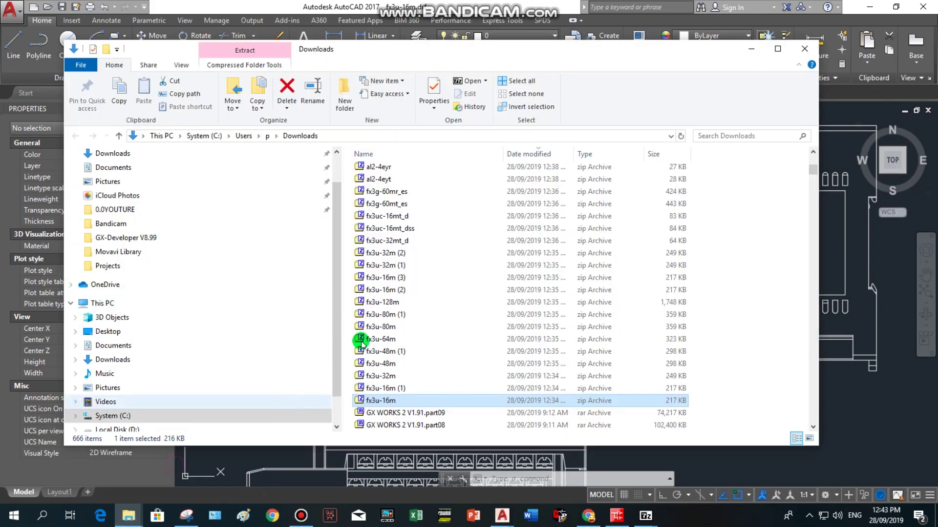
{"action": "double_click", "coordinate": [382, 390]}
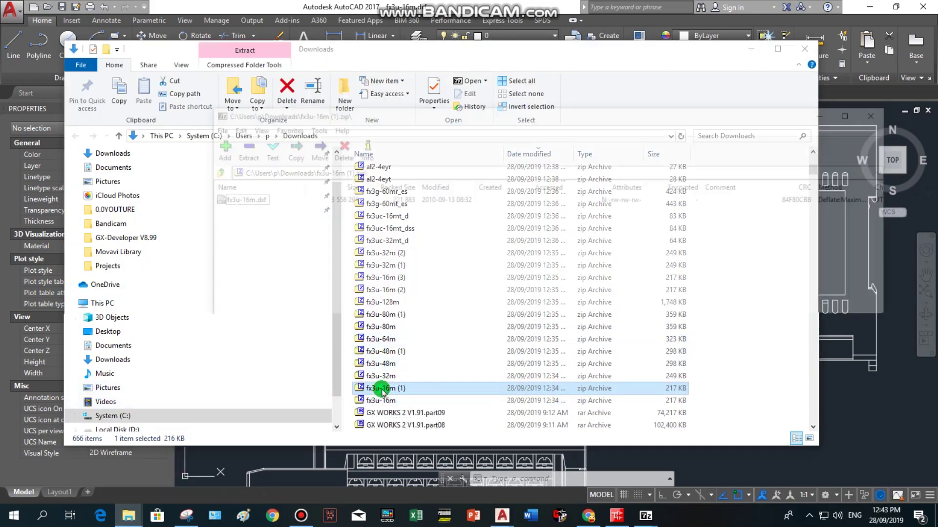
{"action": "left_click", "coordinate": [885, 114]}
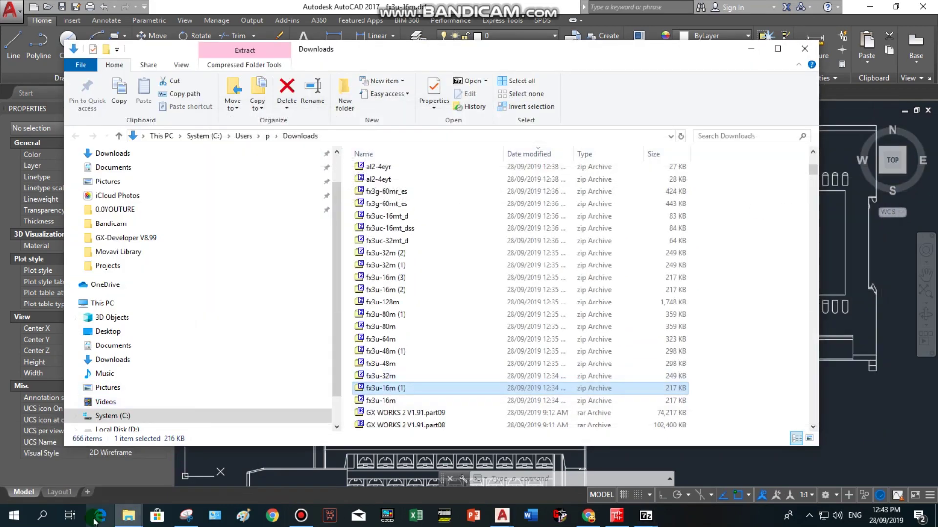
Open the fx3u-32m.zip archive and launch fx3u-32m.dxf from it.
{"action": "left_click", "coordinate": [380, 377]}
{"action": "double_click", "coordinate": [379, 377]}
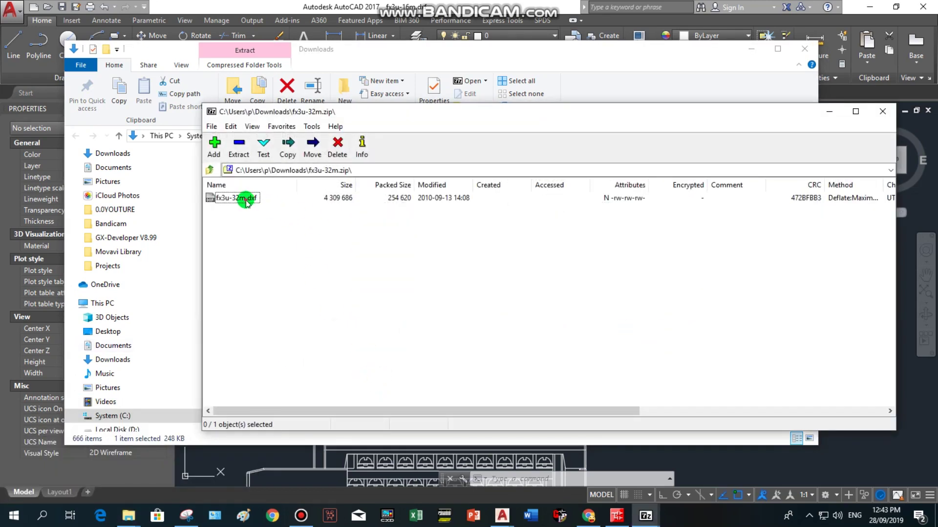
{"action": "double_click", "coordinate": [211, 200]}
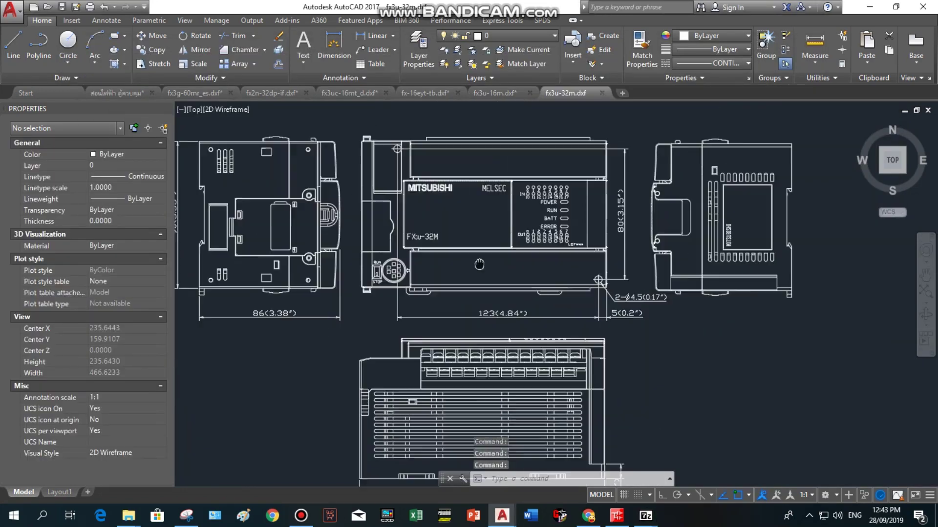
Pan and zoom around the fx3u-32m drawing, centring the MITSUBISHI front panel, then the whole PLC.
{"action": "middle_click_drag", "start_coordinate": [480, 264], "coordinate": [431, 316]}
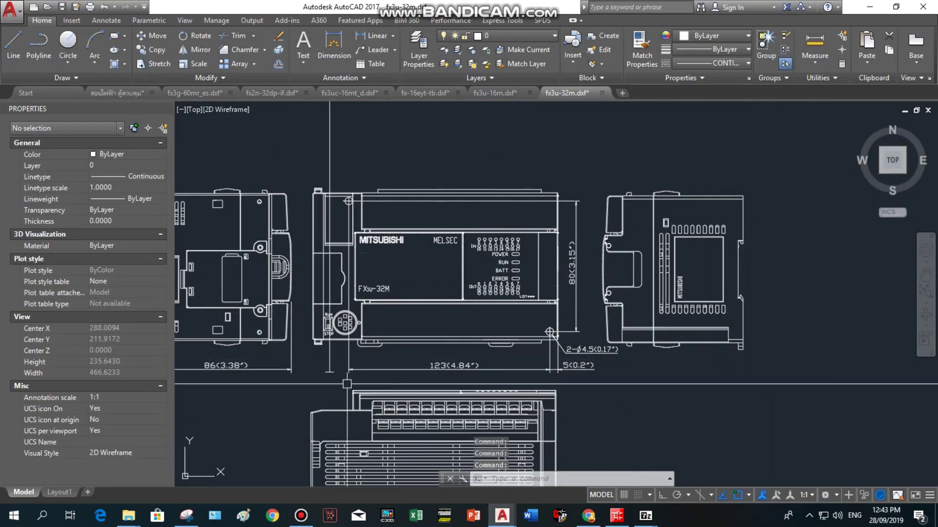
{"action": "scroll", "coordinate": [402, 248], "scroll_direction": "up", "scroll_amount": 4}
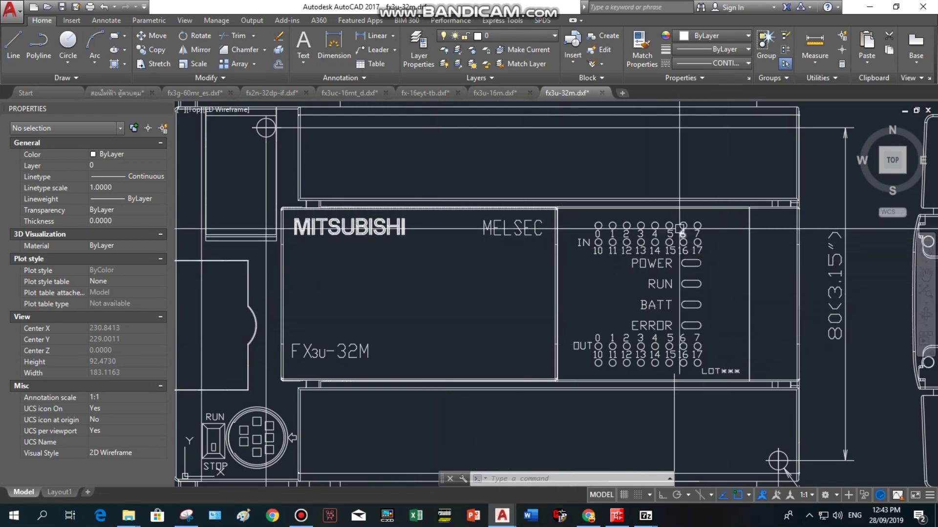
{"action": "middle_click_drag", "start_coordinate": [727, 366], "coordinate": [683, 335]}
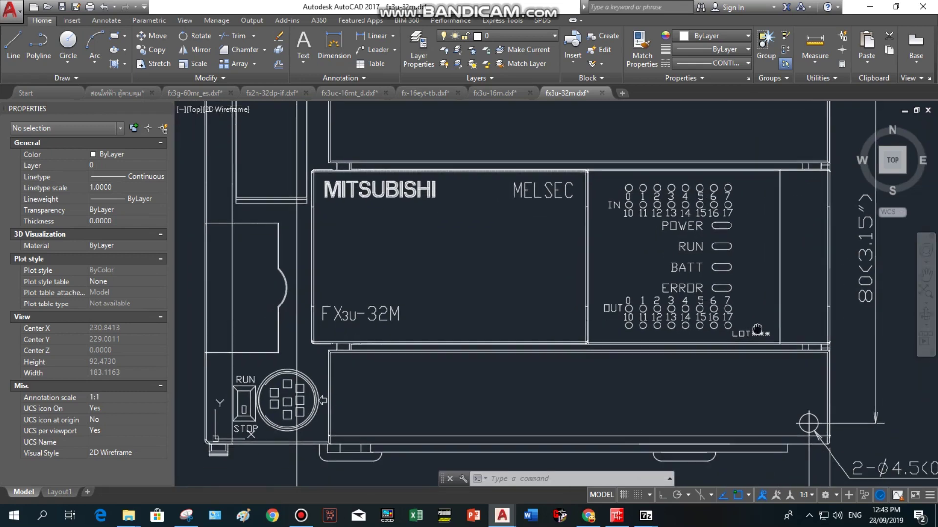
{"action": "scroll", "coordinate": [570, 295], "scroll_direction": "down", "scroll_amount": 4}
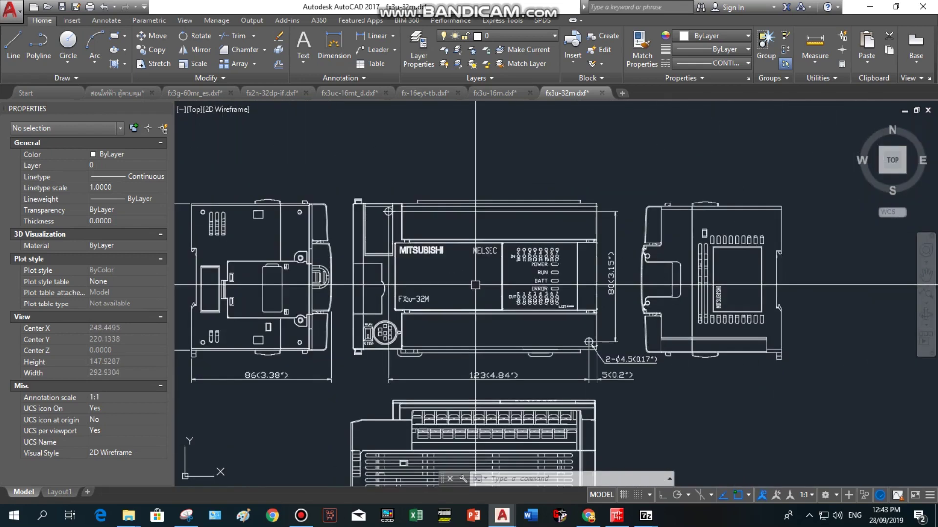
{"action": "scroll", "coordinate": [433, 337], "scroll_direction": "up", "scroll_amount": 4}
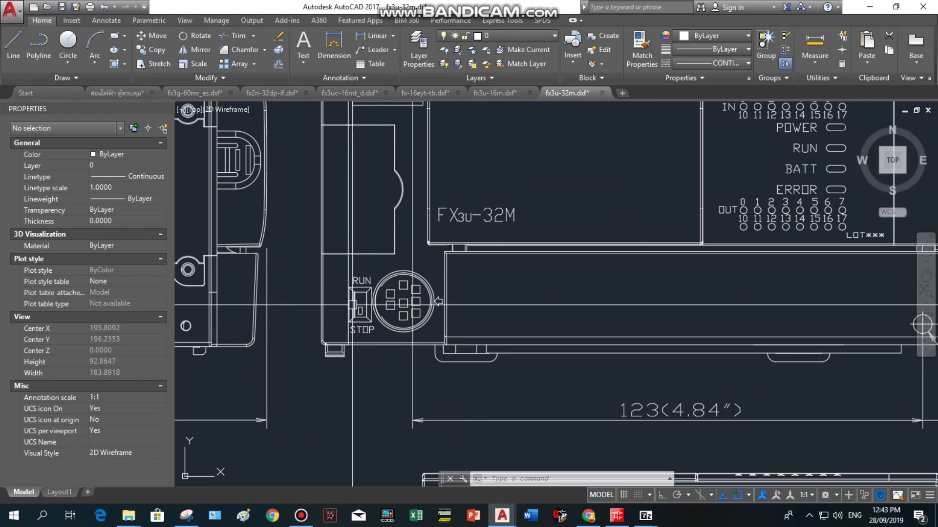
{"action": "scroll", "coordinate": [708, 292], "scroll_direction": "down", "scroll_amount": 4}
{"action": "middle_click_drag", "start_coordinate": [660, 284], "coordinate": [413, 238]}
{"action": "scroll", "coordinate": [414, 238], "scroll_direction": "down", "scroll_amount": 2}
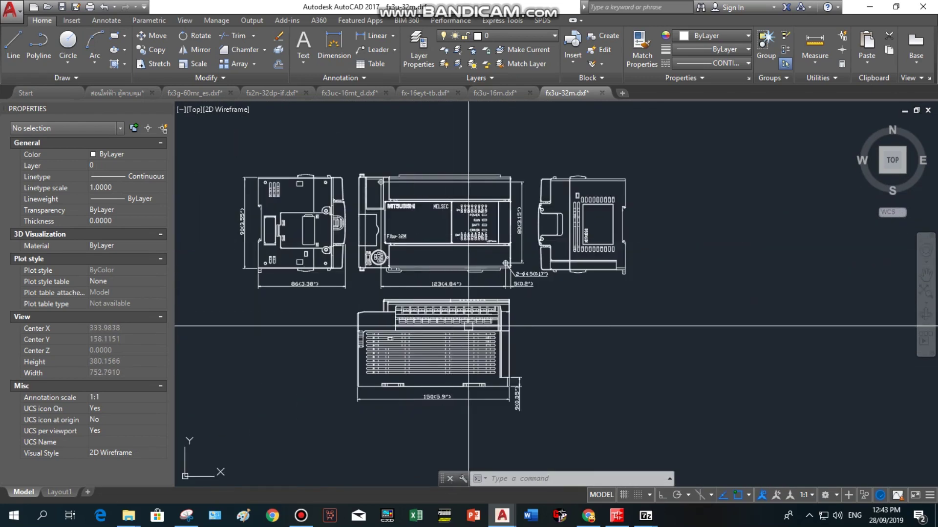
Open fx3u-48m.dxf from the fx3u-48m archive in Downloads and pan it into view.
{"action": "left_click", "coordinate": [166, 489]}
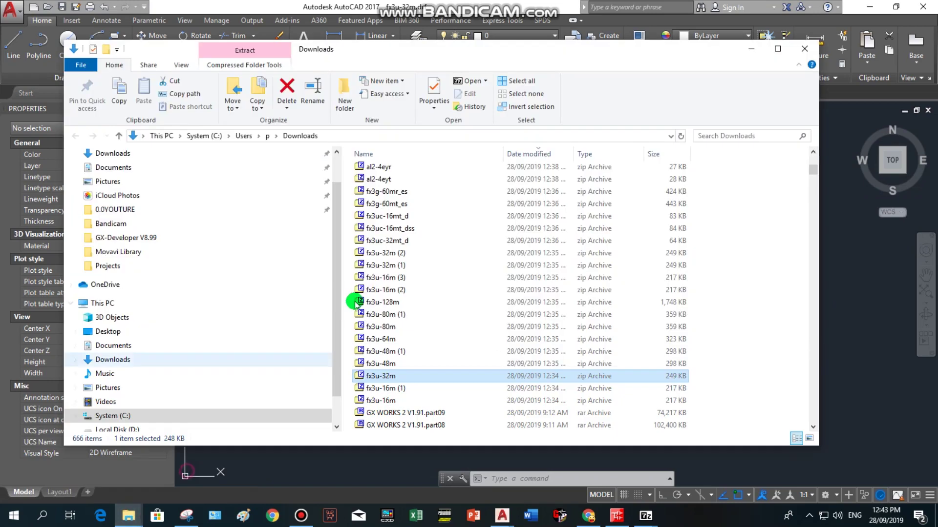
{"action": "double_click", "coordinate": [382, 364]}
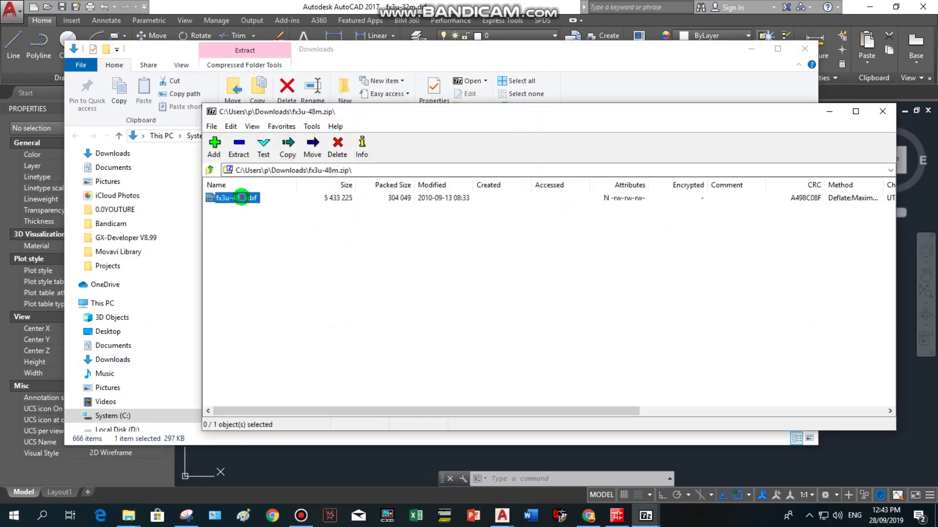
{"action": "double_click", "coordinate": [241, 198]}
{"action": "scroll", "coordinate": [402, 278], "scroll_direction": "up", "scroll_amount": 2}
{"action": "middle_click_drag", "start_coordinate": [517, 257], "coordinate": [461, 296]}
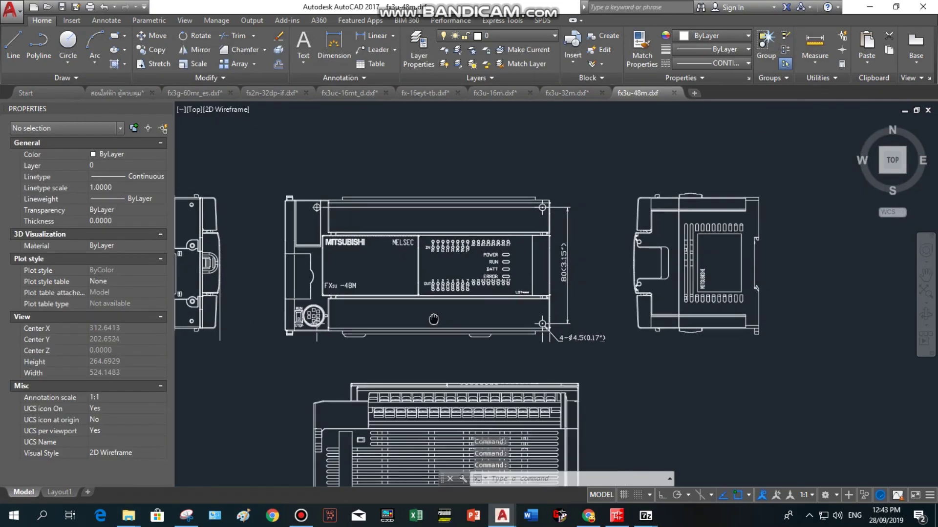
Switch to the fx3g-60mr_es.dxf tab and zoom to show the whole FX3G-60M drawing.
{"action": "scroll", "coordinate": [505, 328], "scroll_direction": "down", "scroll_amount": 4}
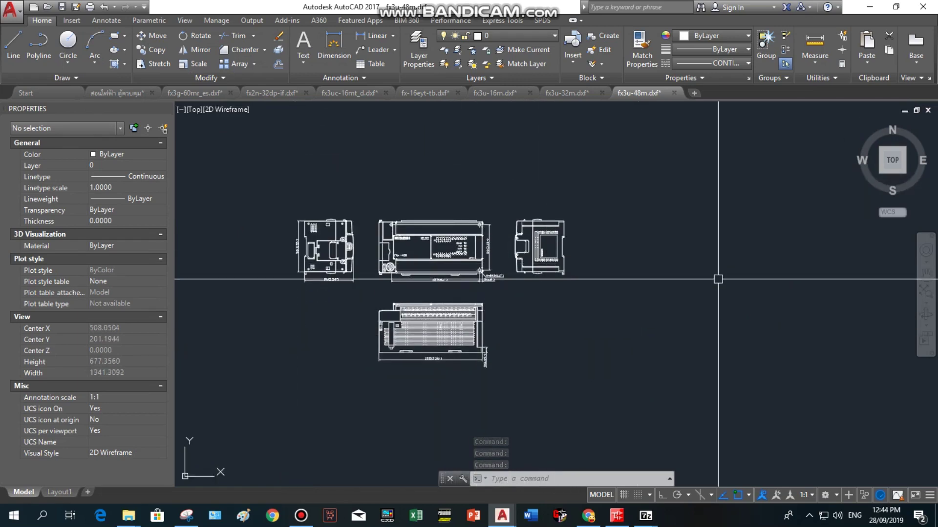
{"action": "left_click", "coordinate": [211, 99]}
{"action": "scroll", "coordinate": [417, 164], "scroll_direction": "down", "scroll_amount": 4}
{"action": "scroll", "coordinate": [416, 164], "scroll_direction": "up", "scroll_amount": 2}
{"action": "left_click", "coordinate": [287, 137]}
Select all objects, then save fx3g-60mr_es as a DWG drawing.
{"action": "left_click", "coordinate": [624, 361]}
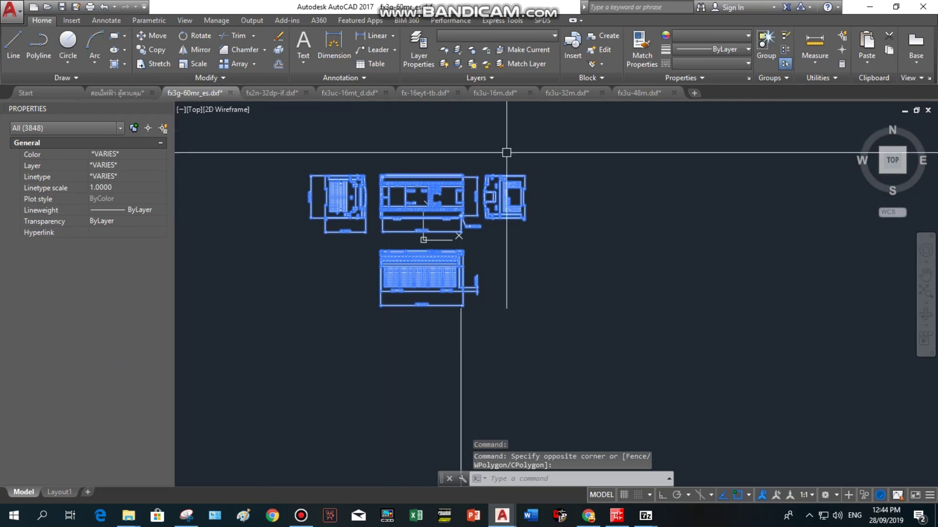
{"action": "left_click", "coordinate": [74, 8]}
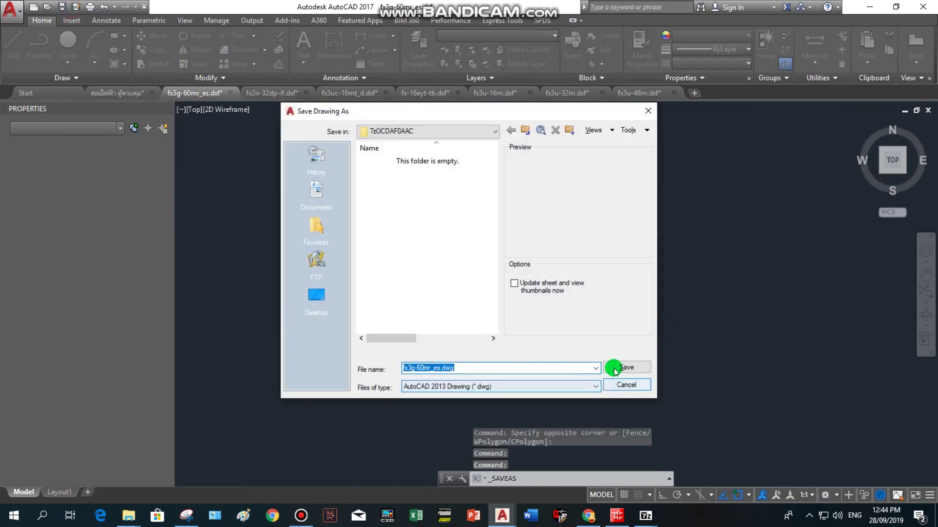
{"action": "left_click", "coordinate": [614, 369]}
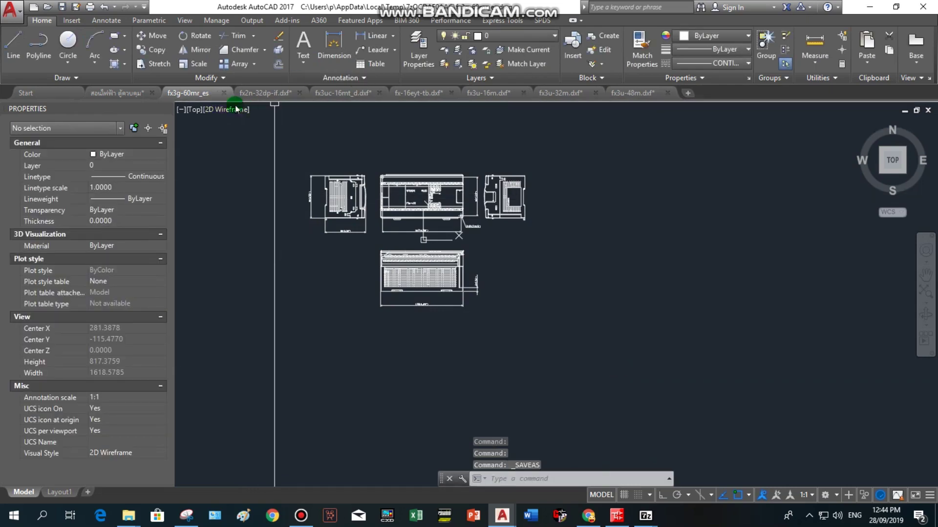
{"action": "left_click", "coordinate": [139, 52]}
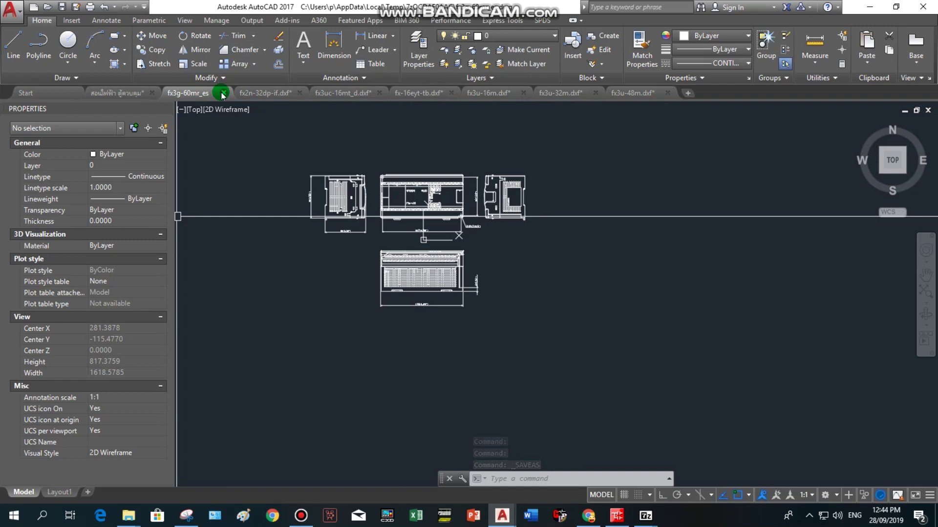
{"action": "mouse_move", "coordinate": [265, 93]}
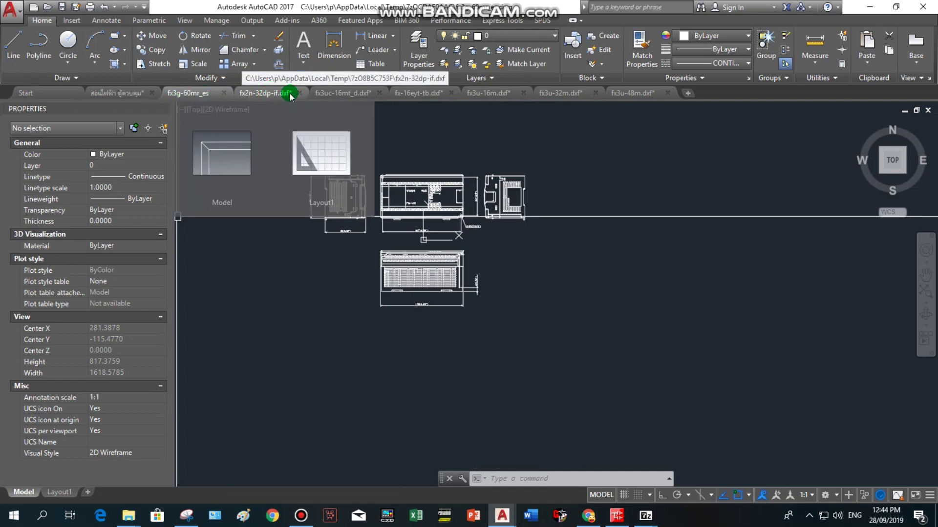
Save the fx2n-32dp-if and fx3uc-16mt_d drawings as AutoCAD 2013 DWG files.
{"action": "left_click", "coordinate": [288, 95]}
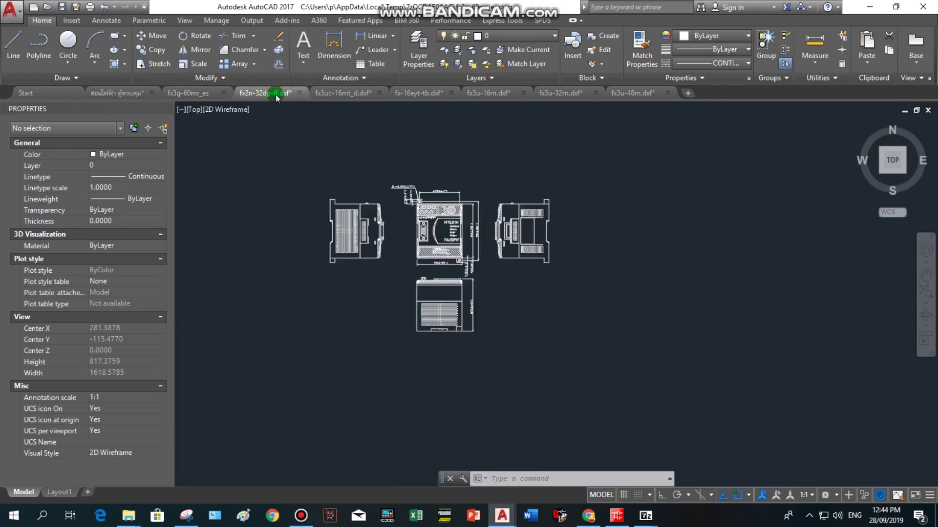
{"action": "left_click", "coordinate": [76, 6]}
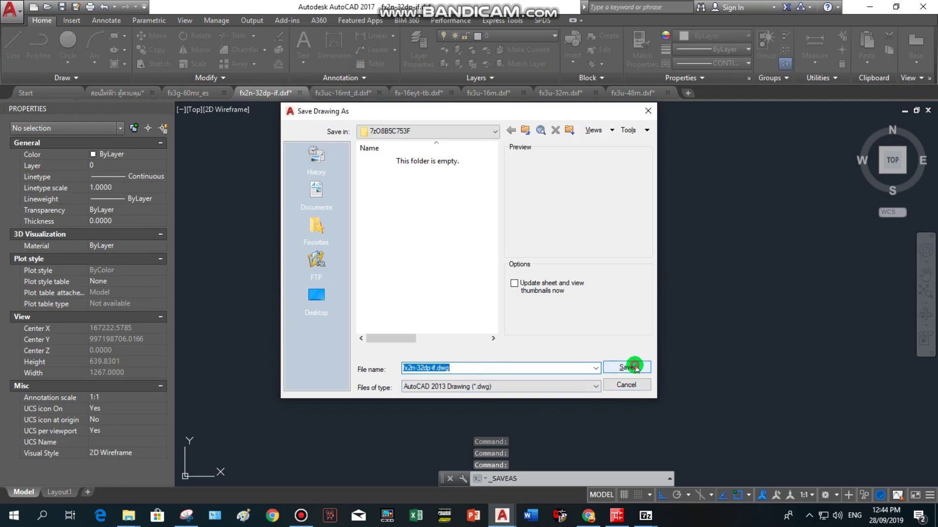
{"action": "left_click", "coordinate": [635, 367]}
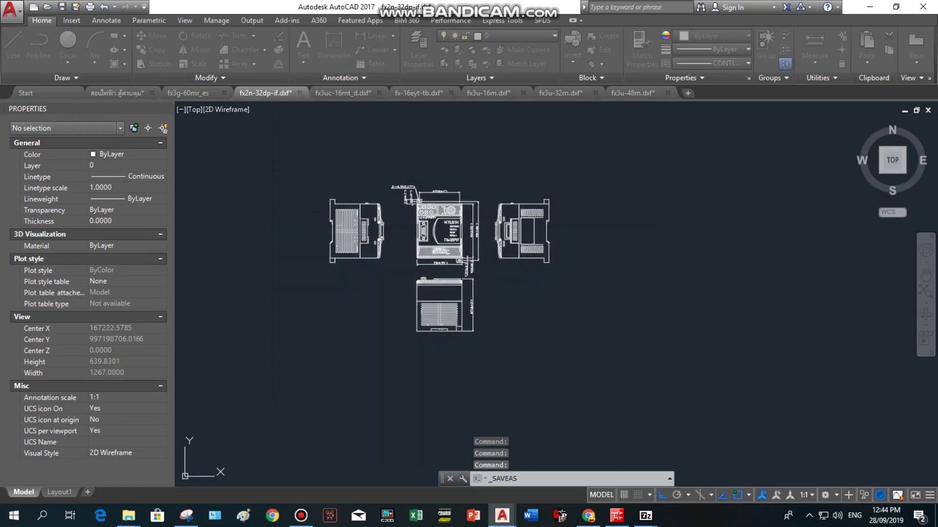
{"action": "left_click", "coordinate": [352, 94]}
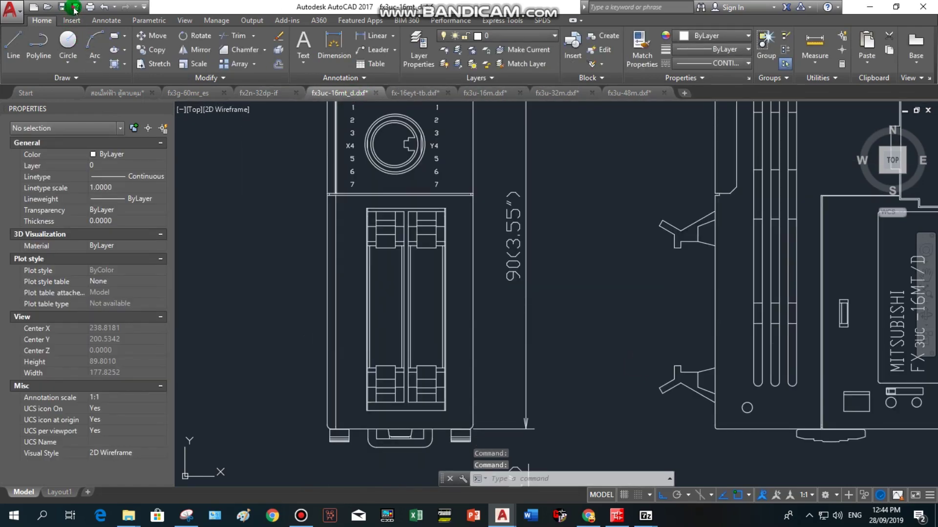
{"action": "left_click", "coordinate": [75, 6]}
{"action": "left_click", "coordinate": [612, 367]}
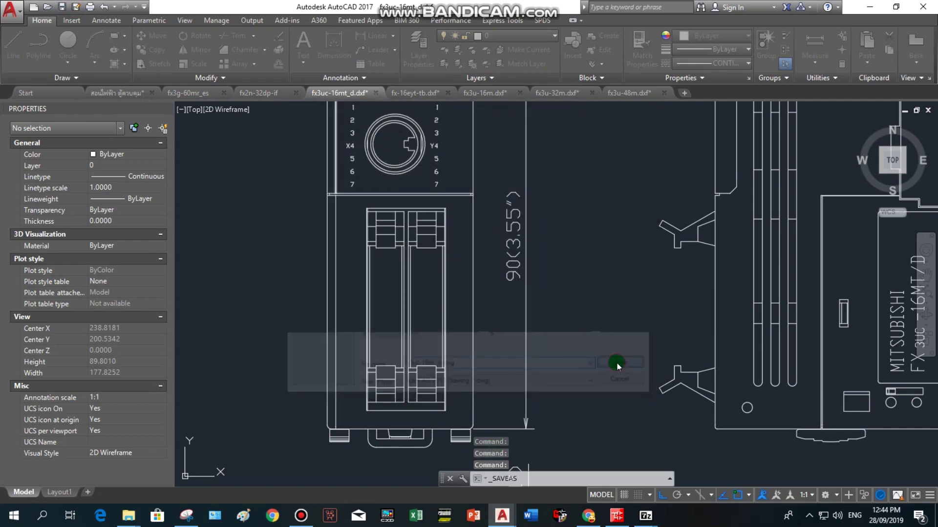
Save fx-16eyt-tb as fx-16eyt-tb.dwg in AutoCAD 2013 format, then show fx3u-16m.
{"action": "left_click", "coordinate": [408, 95]}
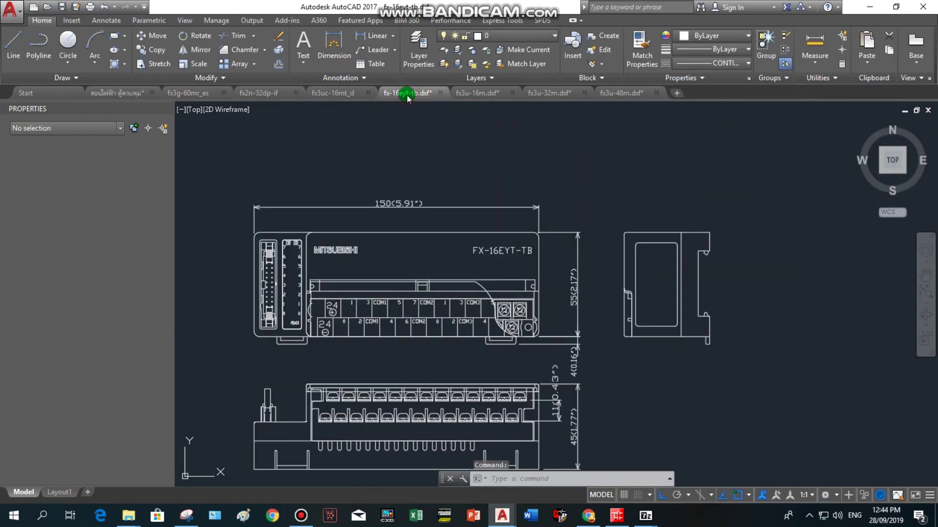
{"action": "left_click", "coordinate": [76, 7]}
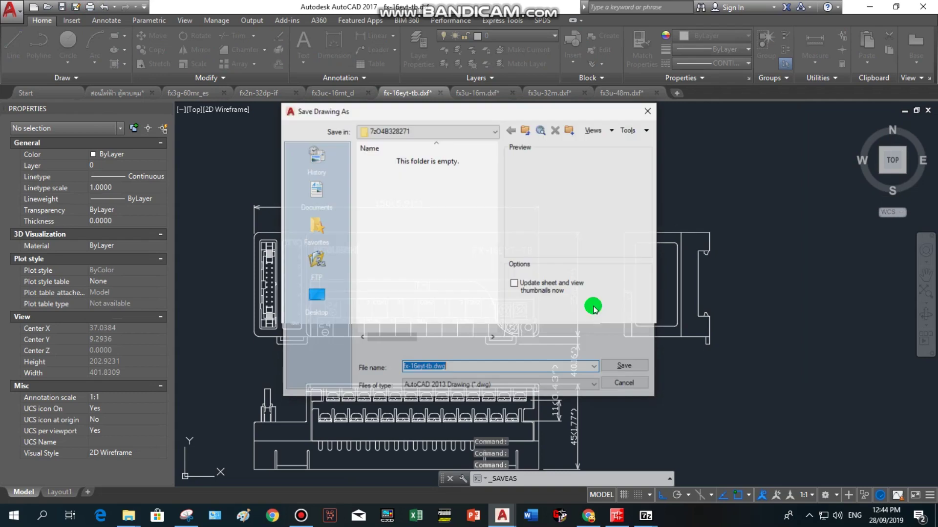
{"action": "left_click", "coordinate": [627, 368]}
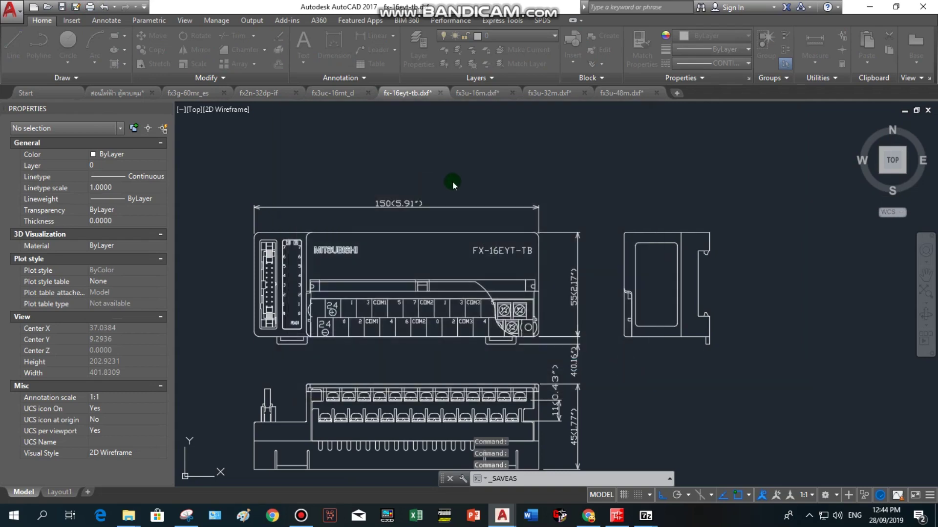
{"action": "left_click", "coordinate": [474, 93]}
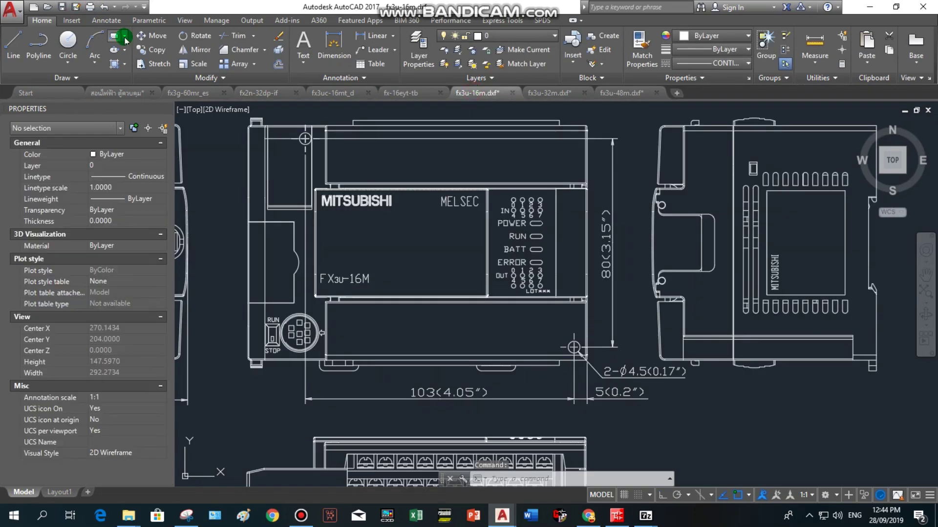
Save fx3u-16m as fx3u-16m.dwg, overwriting the existing file on the second save.
{"action": "left_click", "coordinate": [82, 10]}
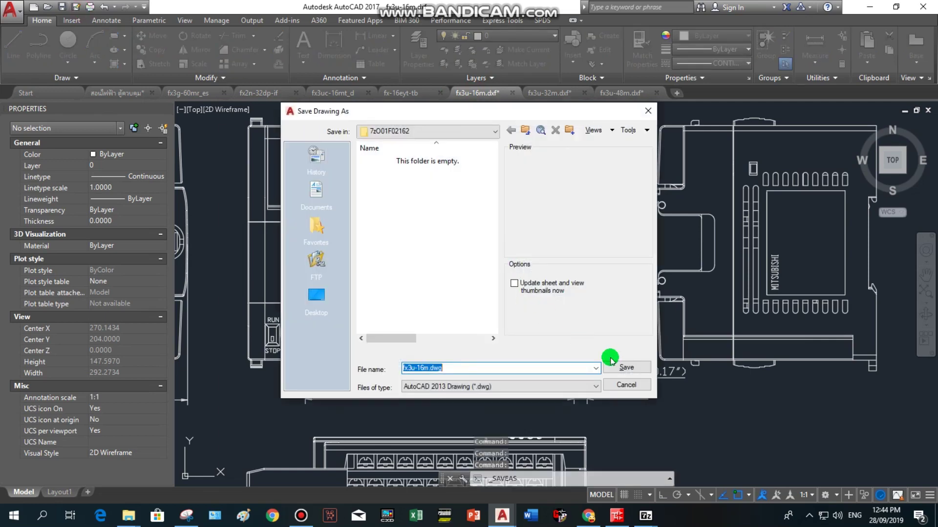
{"action": "left_click", "coordinate": [628, 366]}
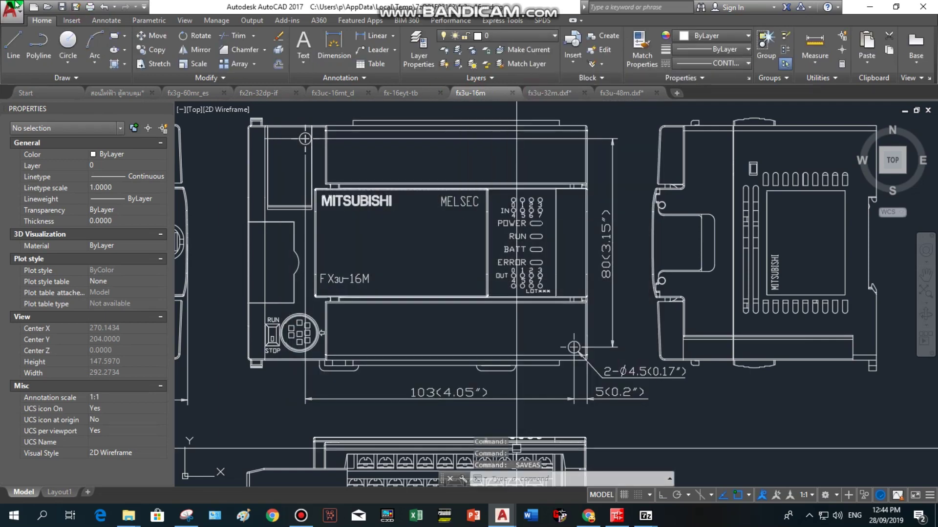
{"action": "left_click", "coordinate": [73, 8]}
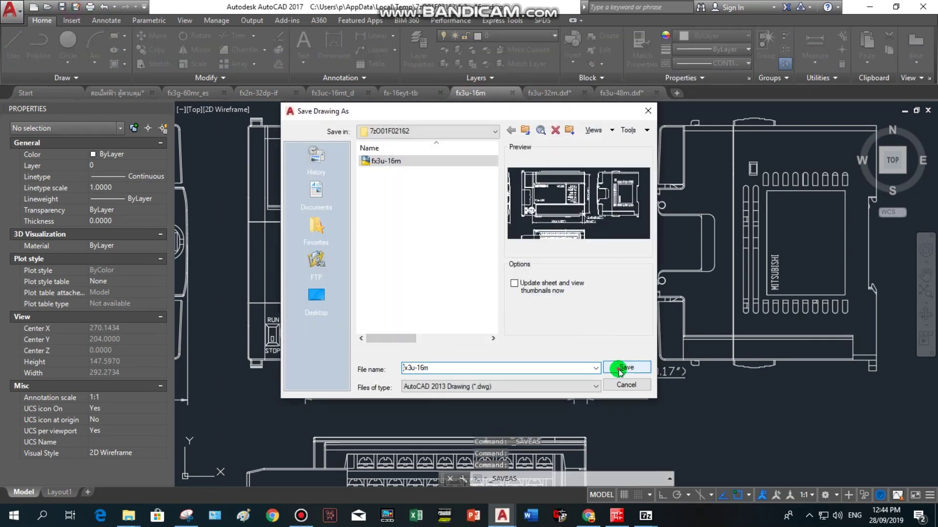
{"action": "left_click", "coordinate": [623, 368]}
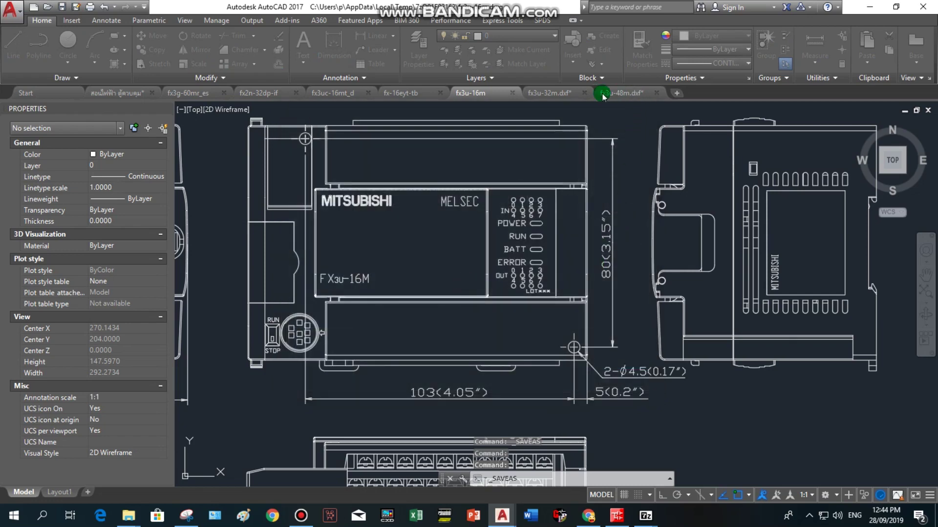
Save the fx3u-32m and fx3u-48m drawings as AutoCAD 2013 DWG files.
{"action": "left_click", "coordinate": [544, 96]}
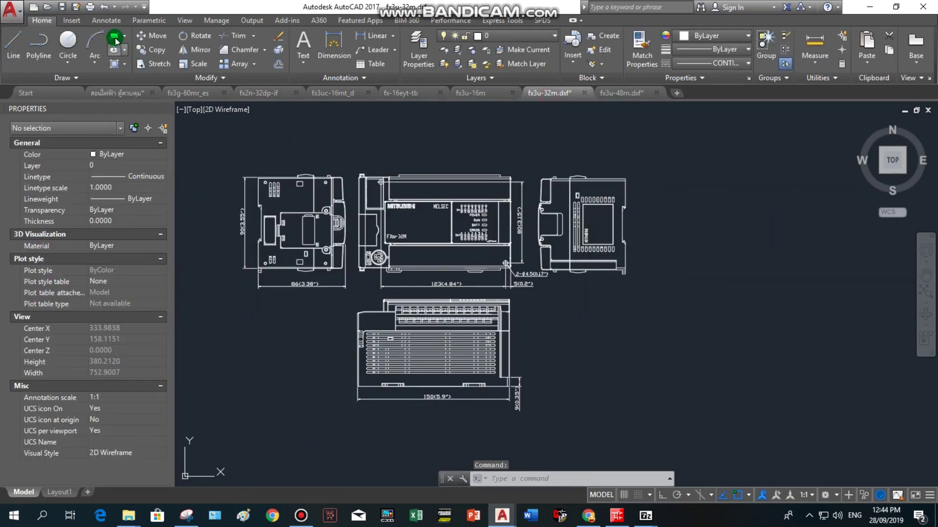
{"action": "left_click", "coordinate": [76, 7]}
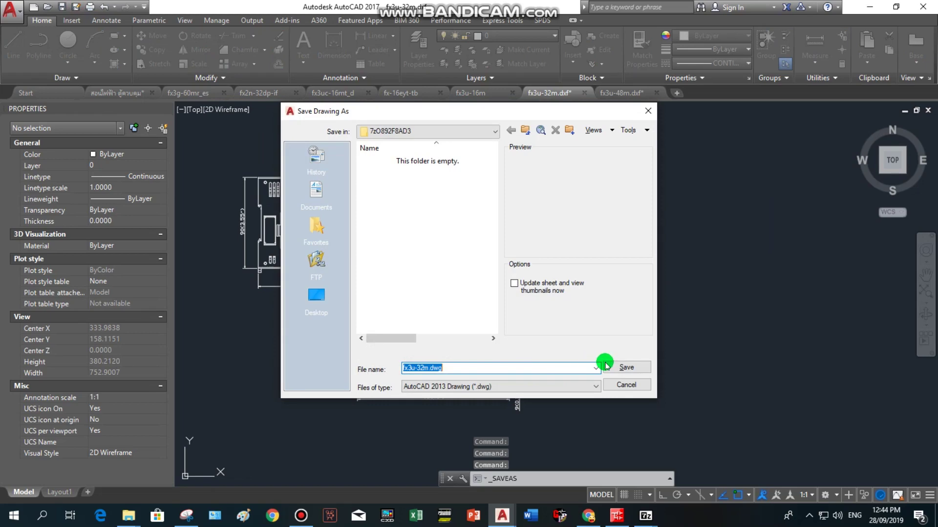
{"action": "left_click", "coordinate": [627, 368]}
{"action": "left_click", "coordinate": [630, 94]}
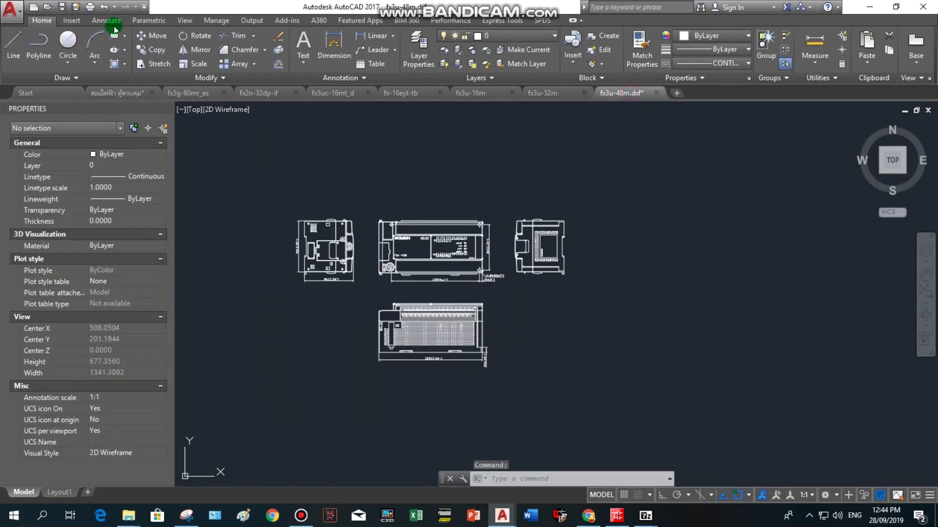
{"action": "left_click", "coordinate": [78, 7]}
{"action": "left_click", "coordinate": [628, 366]}
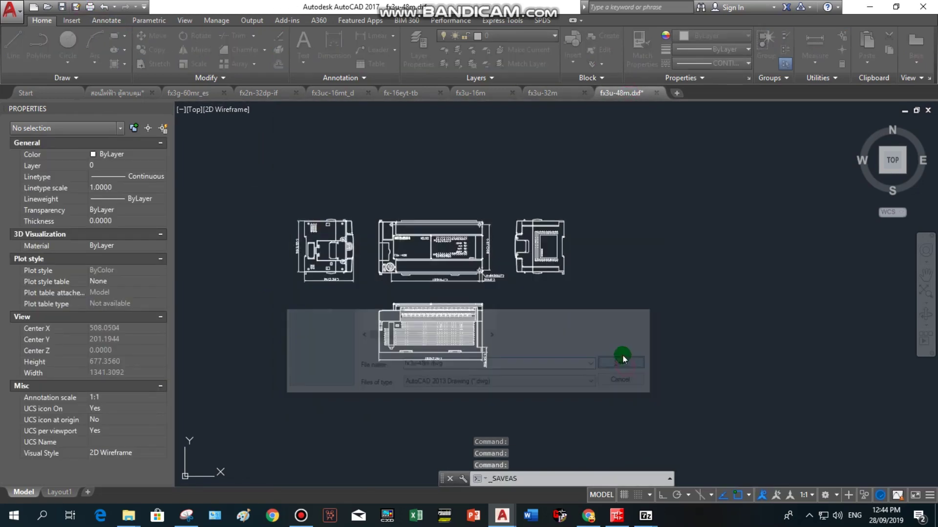
{"action": "left_click", "coordinate": [608, 233]}
{"action": "left_click", "coordinate": [748, 229]}
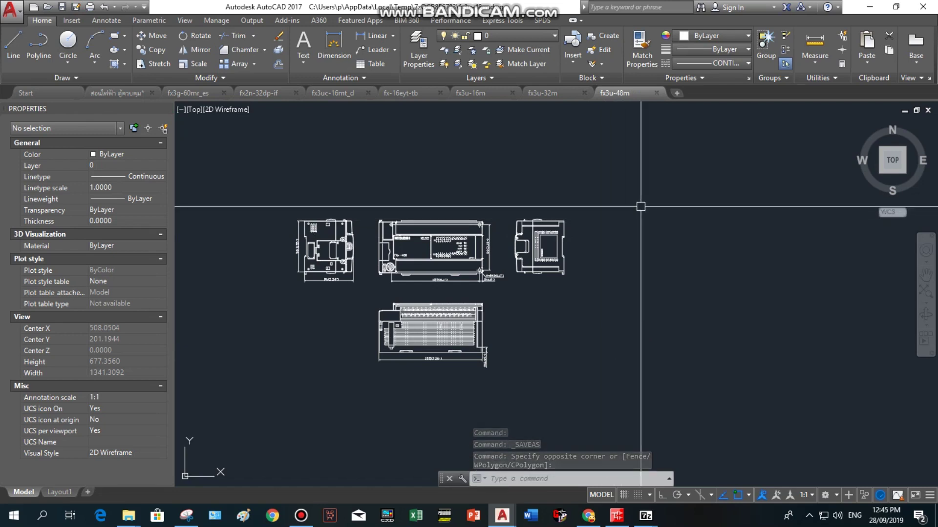
Window-select the whole FX3U-48M front view in the fx3u-48m drawing.
{"action": "scroll", "coordinate": [450, 235], "scroll_direction": "up", "scroll_amount": 6}
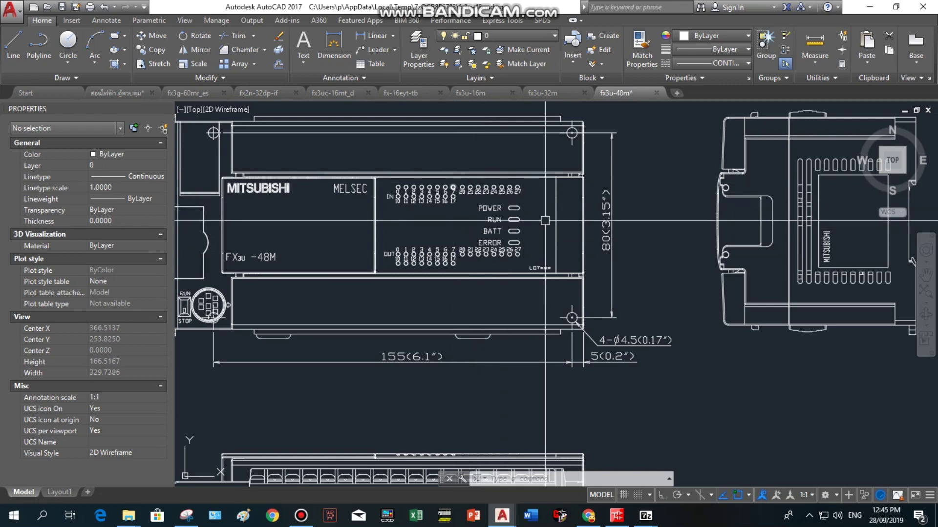
{"action": "scroll", "coordinate": [471, 203], "scroll_direction": "down", "scroll_amount": 5}
{"action": "scroll", "coordinate": [379, 189], "scroll_direction": "down", "scroll_amount": 3}
{"action": "scroll", "coordinate": [379, 188], "scroll_direction": "up", "scroll_amount": 2}
{"action": "left_click", "coordinate": [361, 158]}
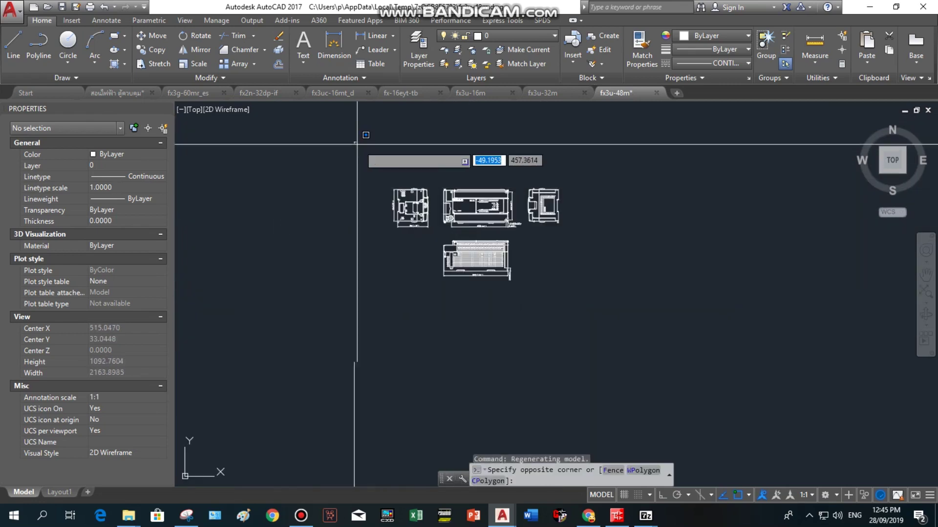
{"action": "scroll", "coordinate": [395, 164], "scroll_direction": "up", "scroll_amount": 5}
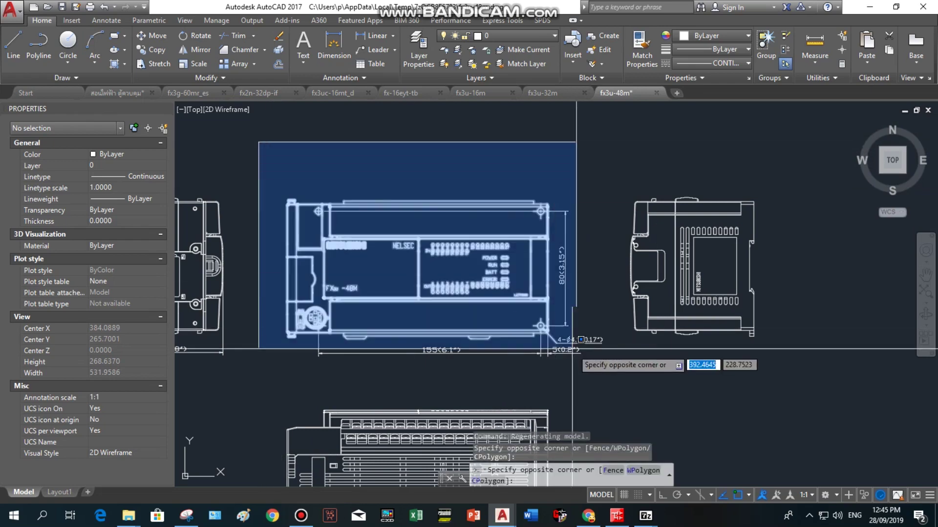
{"action": "left_click", "coordinate": [604, 376]}
Copy the FX3U-48M front view and paste it below the control-panel cabinet views.
{"action": "key", "text": "ctrl+c"}
{"action": "left_click", "coordinate": [109, 93]}
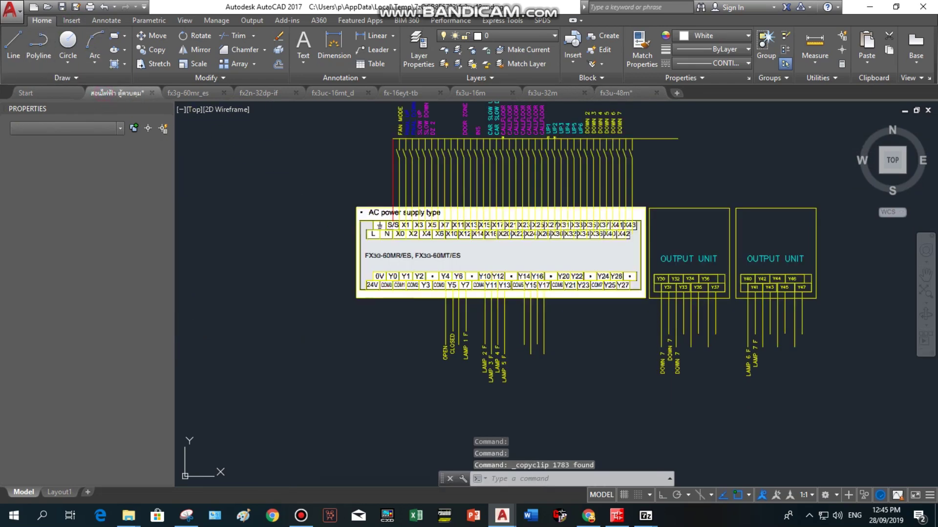
{"action": "scroll", "coordinate": [537, 335], "scroll_direction": "down", "scroll_amount": 5}
{"action": "scroll", "coordinate": [377, 293], "scroll_direction": "up", "scroll_amount": 5}
{"action": "scroll", "coordinate": [419, 241], "scroll_direction": "up", "scroll_amount": 2}
{"action": "middle_click_drag", "start_coordinate": [418, 240], "coordinate": [448, 352]}
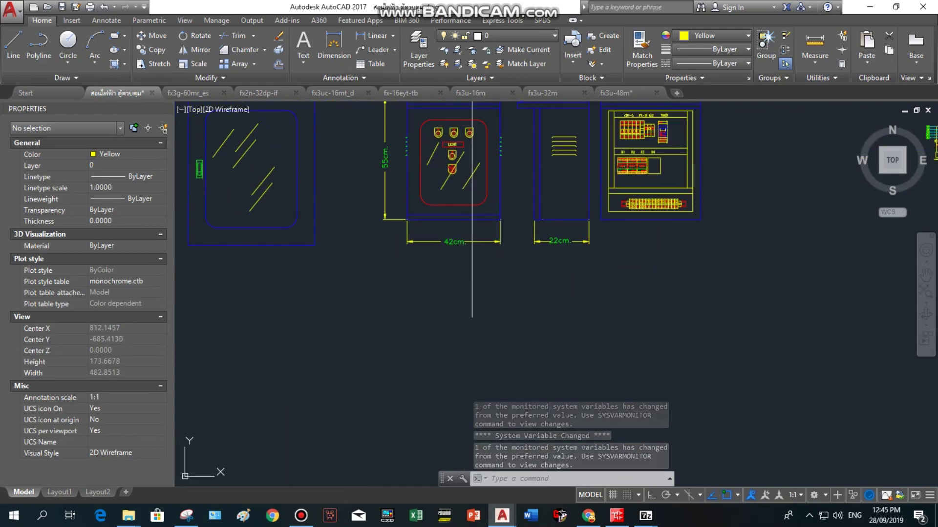
{"action": "key", "text": "ctrl+v"}
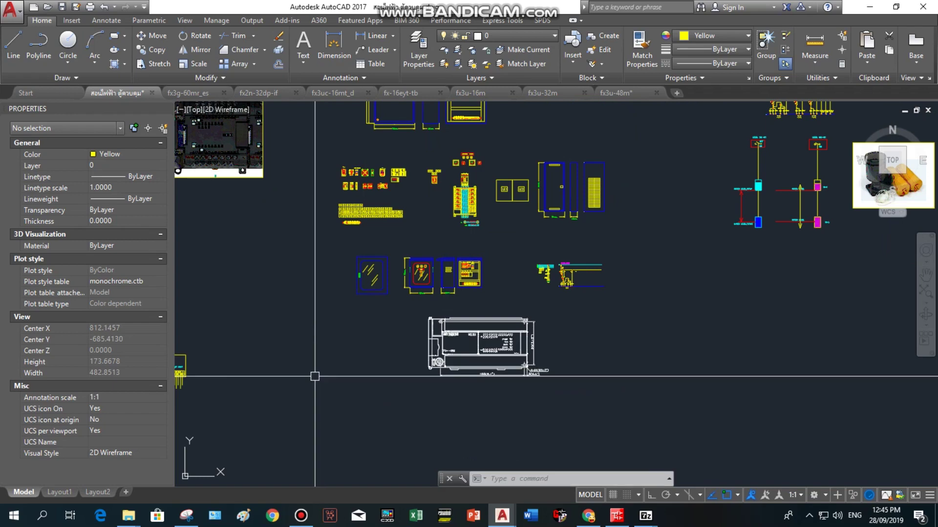
{"action": "scroll", "coordinate": [526, 264], "scroll_direction": "up", "scroll_amount": 3}
{"action": "scroll", "coordinate": [503, 269], "scroll_direction": "up", "scroll_amount": 2}
{"action": "scroll", "coordinate": [500, 331], "scroll_direction": "down", "scroll_amount": 1}
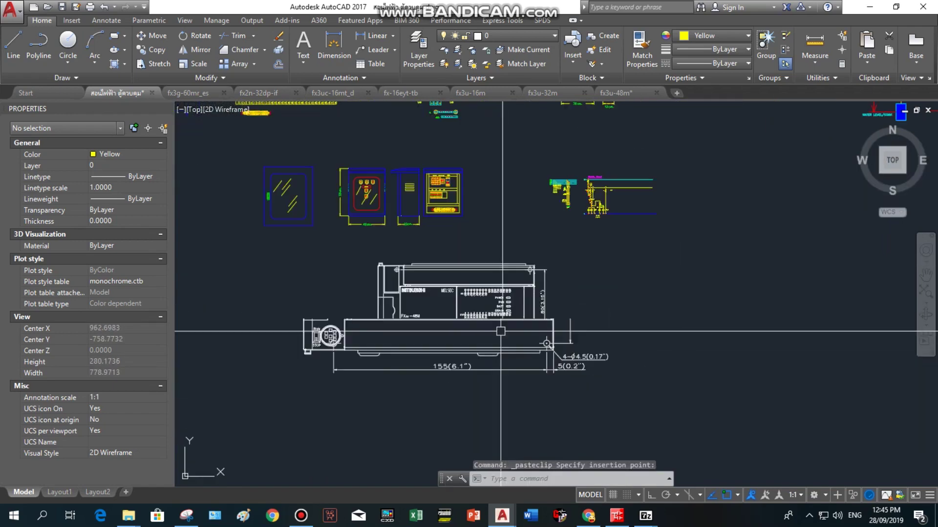
{"action": "left_click", "coordinate": [346, 257]}
Scale the pasted FX3U-48M drawing down by a factor of 0.1.
{"action": "left_click", "coordinate": [616, 391]}
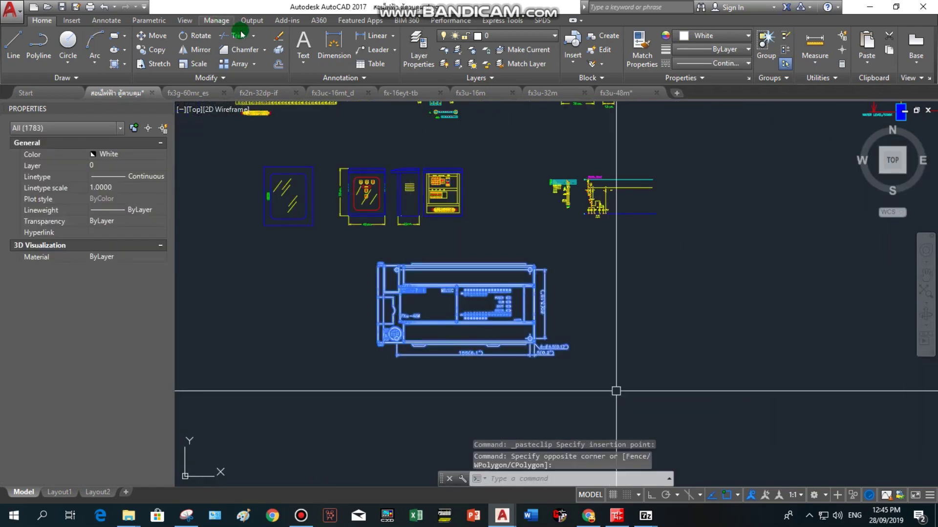
{"action": "left_click", "coordinate": [202, 64]}
{"action": "left_click", "coordinate": [338, 257]}
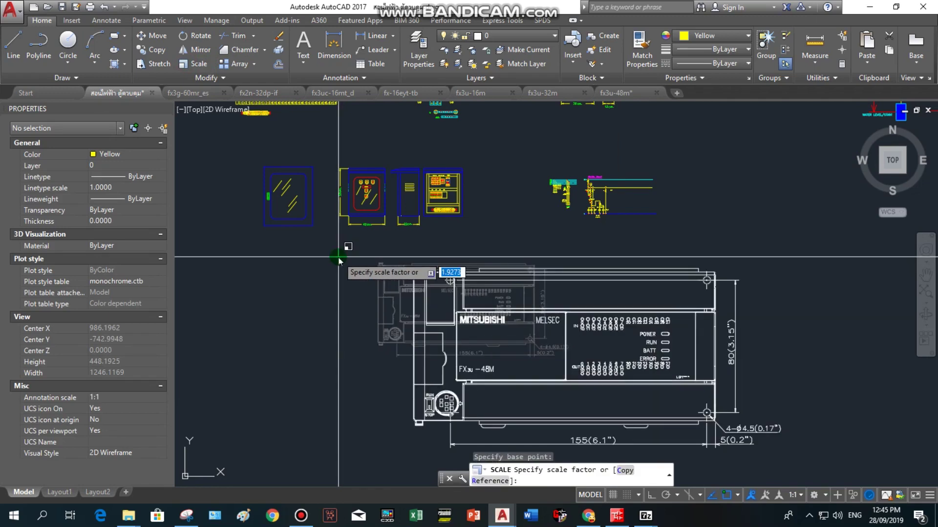
{"action": "key", "text": "Return"}
Move the 0.1-scaled FX3U-48M PLC into the cabinet, right beside the K5 contactor.
{"action": "scroll", "coordinate": [340, 255], "scroll_direction": "up", "scroll_amount": 3}
{"action": "left_click", "coordinate": [310, 247]}
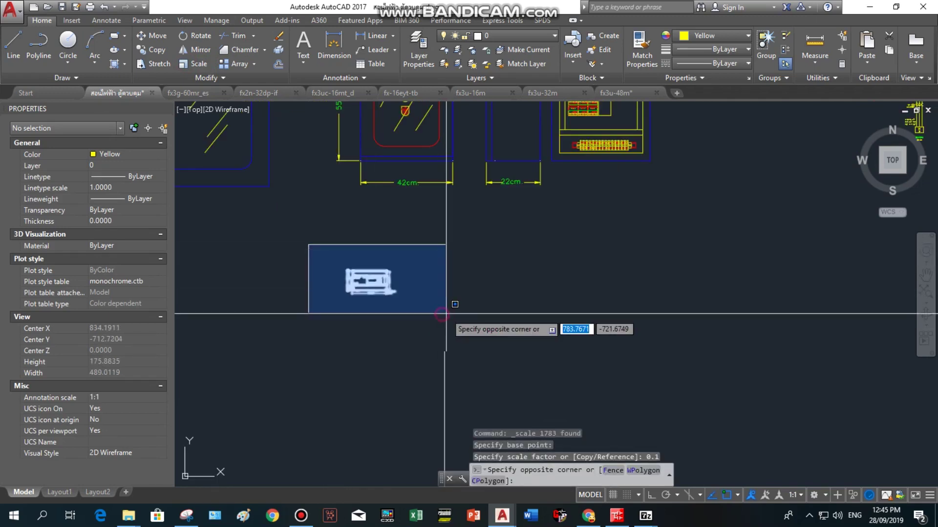
{"action": "left_click", "coordinate": [487, 327]}
{"action": "left_click", "coordinate": [152, 36]}
{"action": "left_click", "coordinate": [391, 276]}
{"action": "scroll", "coordinate": [372, 293], "scroll_direction": "down", "scroll_amount": 2}
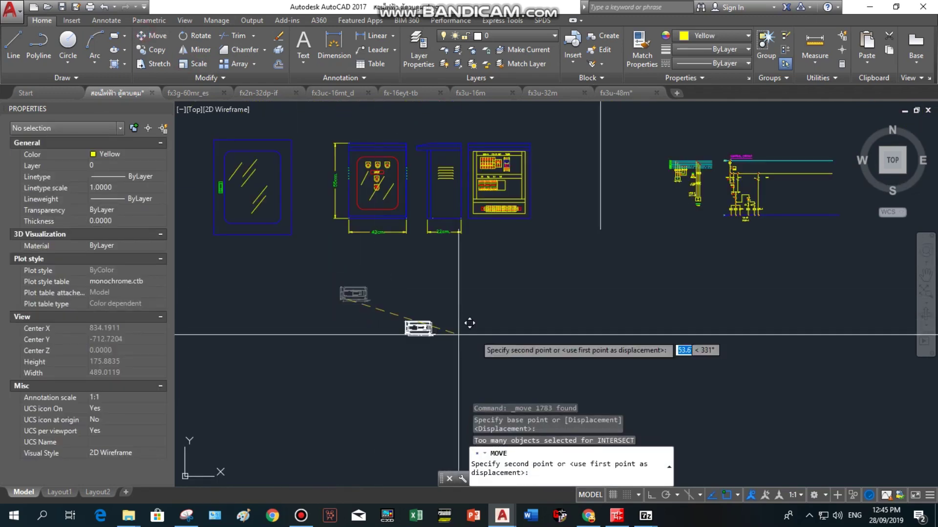
{"action": "scroll", "coordinate": [579, 158], "scroll_direction": "up", "scroll_amount": 5}
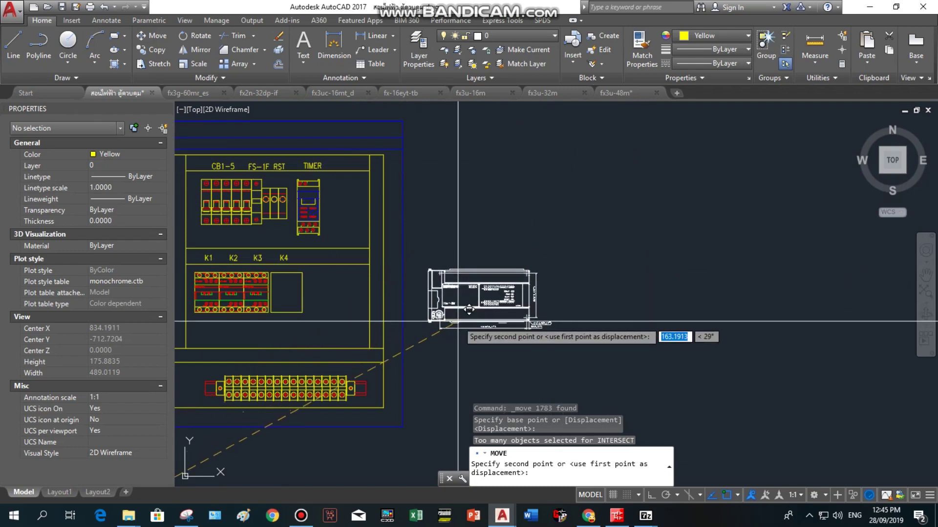
{"action": "scroll", "coordinate": [459, 321], "scroll_direction": "down", "scroll_amount": 5}
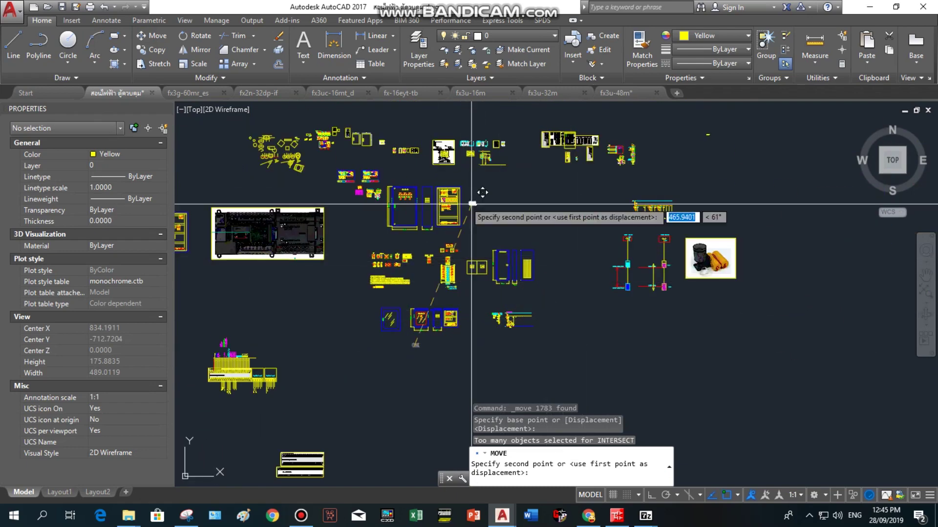
{"action": "scroll", "coordinate": [469, 202], "scroll_direction": "up", "scroll_amount": 5}
{"action": "scroll", "coordinate": [452, 303], "scroll_direction": "up", "scroll_amount": 1}
{"action": "scroll", "coordinate": [454, 293], "scroll_direction": "up", "scroll_amount": 2}
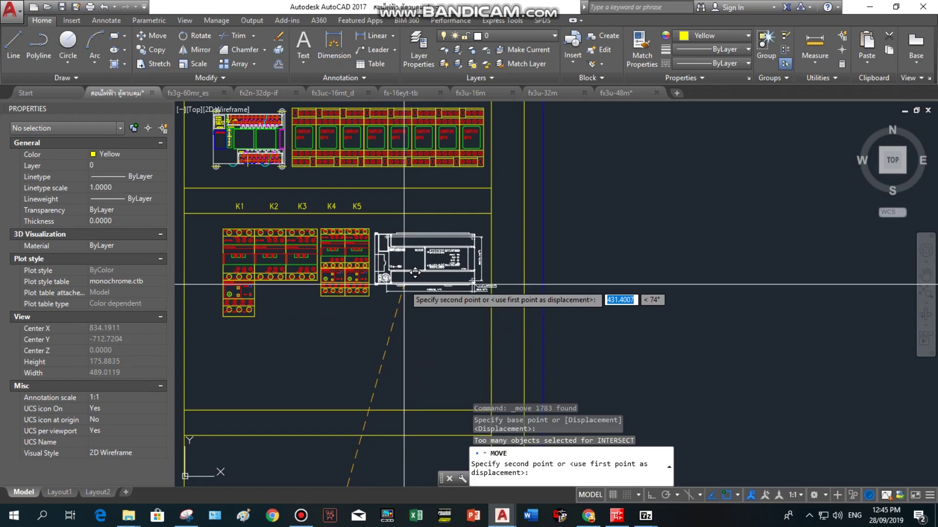
{"action": "scroll", "coordinate": [415, 273], "scroll_direction": "up", "scroll_amount": 4}
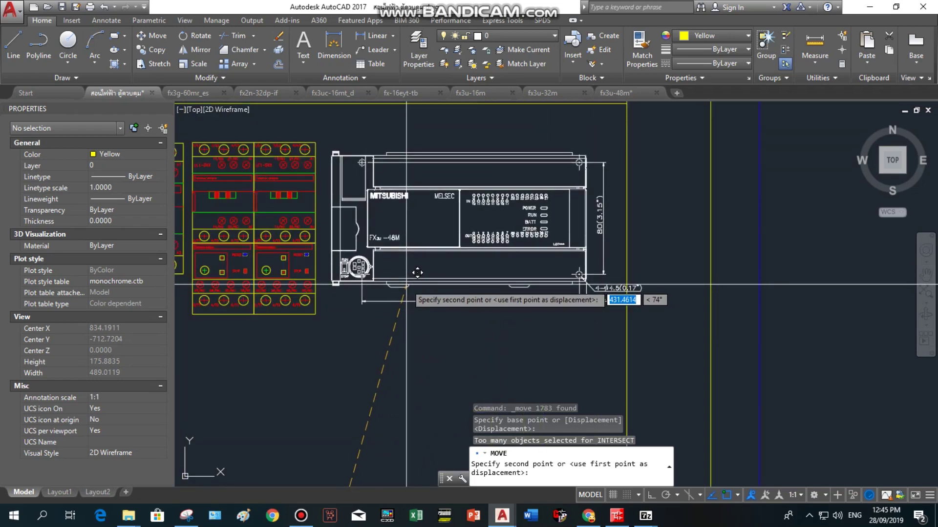
{"action": "left_click", "coordinate": [411, 276]}
{"action": "scroll", "coordinate": [472, 161], "scroll_direction": "down", "scroll_amount": 4}
{"action": "scroll", "coordinate": [435, 220], "scroll_direction": "up", "scroll_amount": 2}
{"action": "scroll", "coordinate": [498, 288], "scroll_direction": "up", "scroll_amount": 2}
{"action": "scroll", "coordinate": [504, 293], "scroll_direction": "up", "scroll_amount": 1}
{"action": "scroll", "coordinate": [439, 244], "scroll_direction": "up", "scroll_amount": 4}
{"action": "scroll", "coordinate": [477, 251], "scroll_direction": "down", "scroll_amount": 8}
{"action": "scroll", "coordinate": [573, 272], "scroll_direction": "up", "scroll_amount": 5}
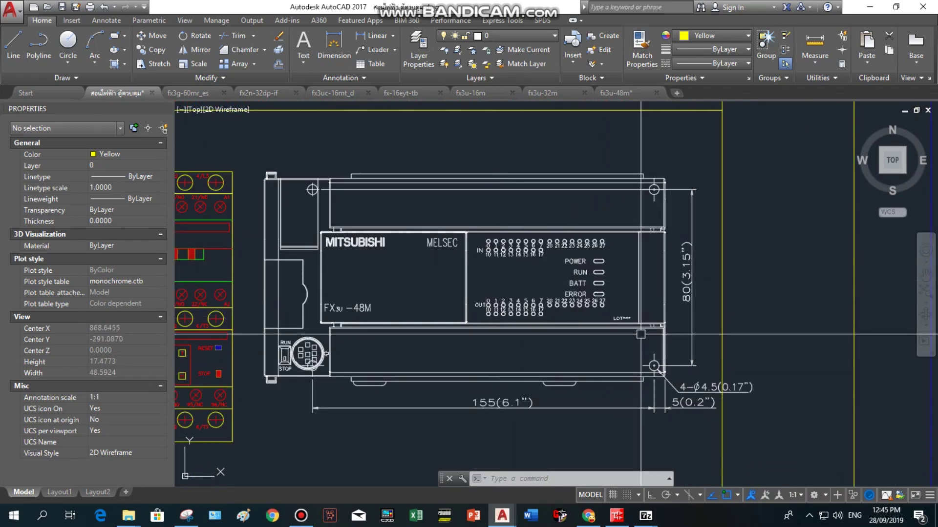
{"action": "scroll", "coordinate": [407, 198], "scroll_direction": "down", "scroll_amount": 10}
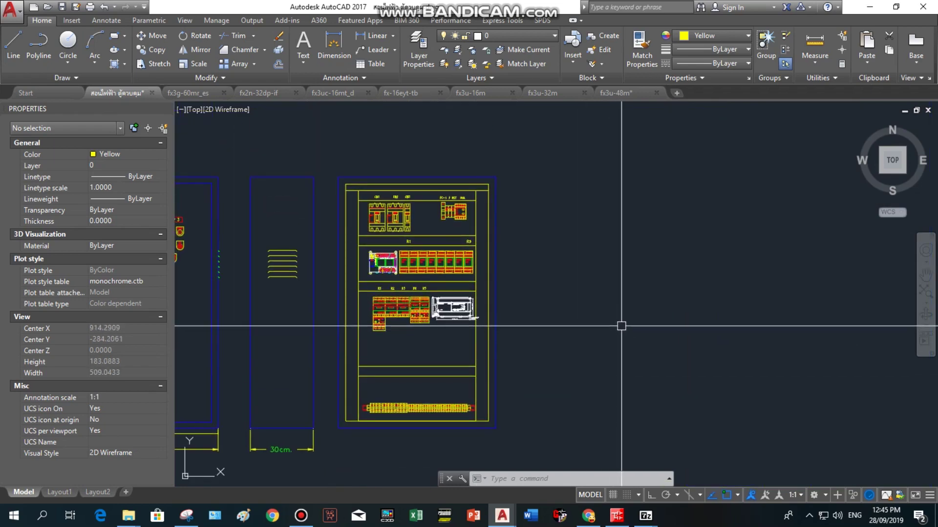
Copy the Omron CP1E PLC block to the right of the control panel.
{"action": "scroll", "coordinate": [389, 274], "scroll_direction": "up", "scroll_amount": 5}
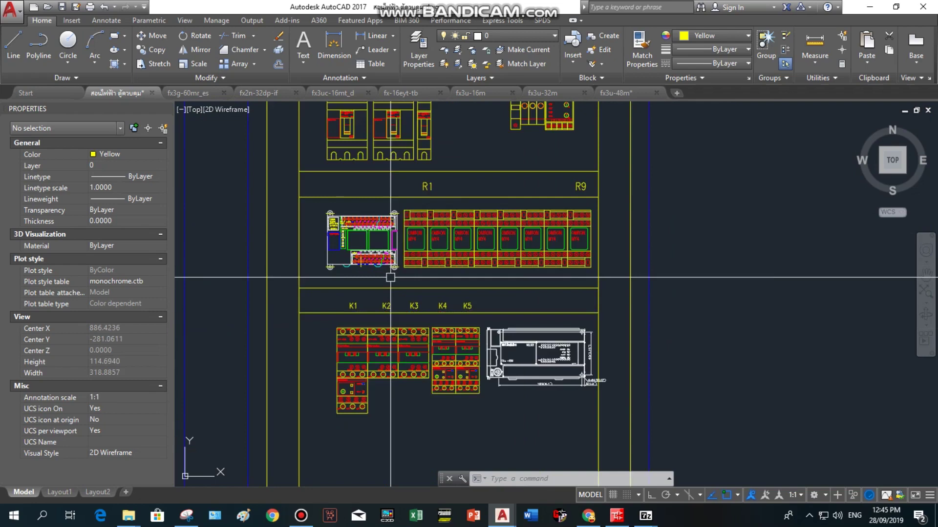
{"action": "scroll", "coordinate": [309, 225], "scroll_direction": "up", "scroll_amount": 2}
{"action": "left_click", "coordinate": [308, 225]}
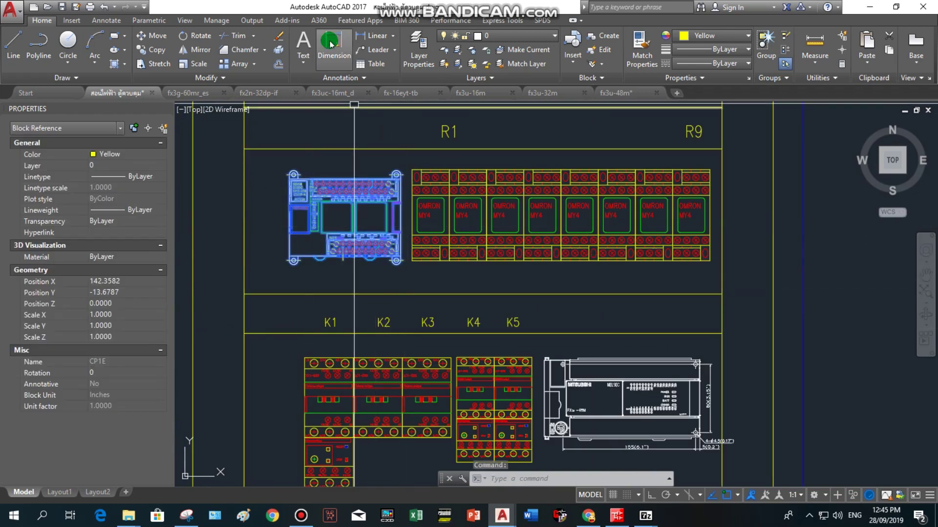
{"action": "left_click", "coordinate": [158, 51]}
{"action": "scroll", "coordinate": [287, 243], "scroll_direction": "down", "scroll_amount": 4}
{"action": "left_click", "coordinate": [334, 250]}
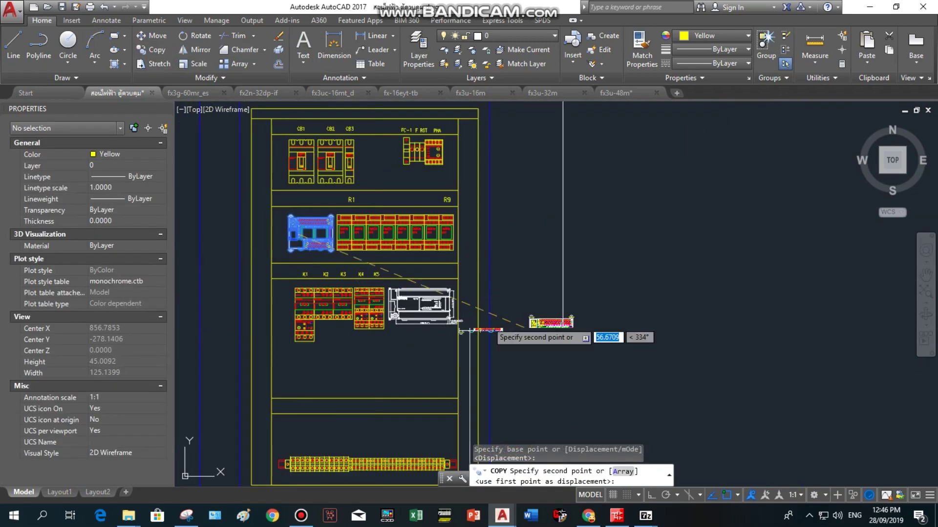
{"action": "left_click", "coordinate": [610, 285]}
{"action": "key", "text": "Return"}
{"action": "left_click", "coordinate": [449, 311]}
Copy the whole Mitsubishi FX3U-48M PLC to sit beside the Omron copy.
{"action": "scroll", "coordinate": [416, 362], "scroll_direction": "up", "scroll_amount": 2}
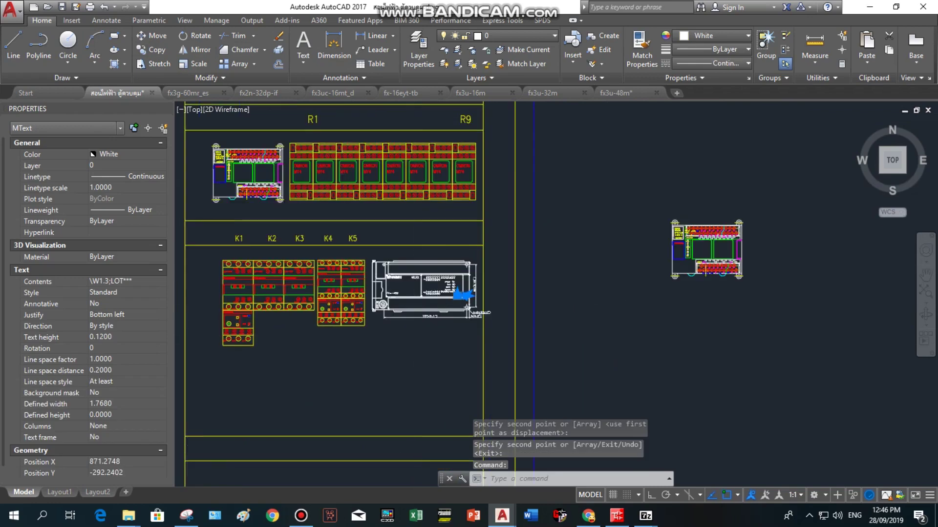
{"action": "scroll", "coordinate": [415, 337], "scroll_direction": "up", "scroll_amount": 2}
{"action": "left_click", "coordinate": [342, 202]}
{"action": "left_click", "coordinate": [548, 326]}
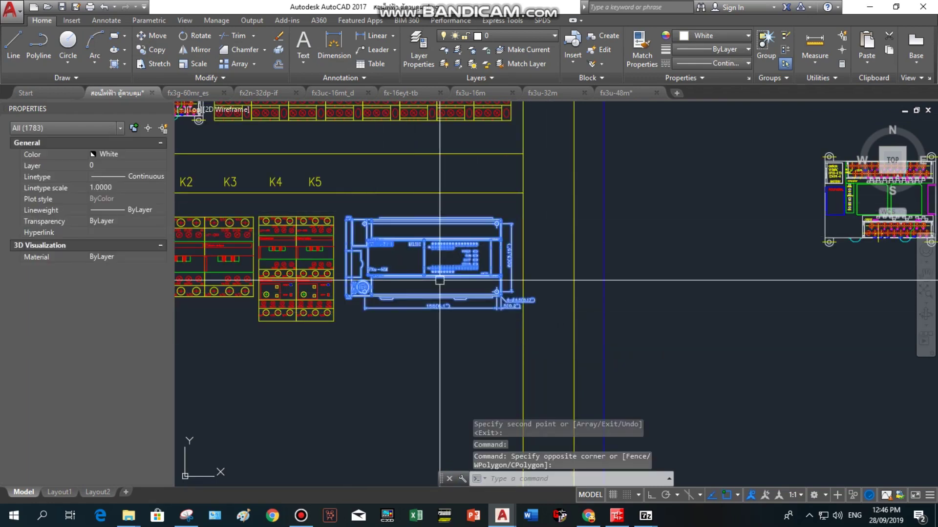
{"action": "left_click", "coordinate": [157, 49]}
{"action": "left_click", "coordinate": [364, 296]}
{"action": "scroll", "coordinate": [524, 310], "scroll_direction": "down", "scroll_amount": 3}
{"action": "scroll", "coordinate": [479, 258], "scroll_direction": "up", "scroll_amount": 1}
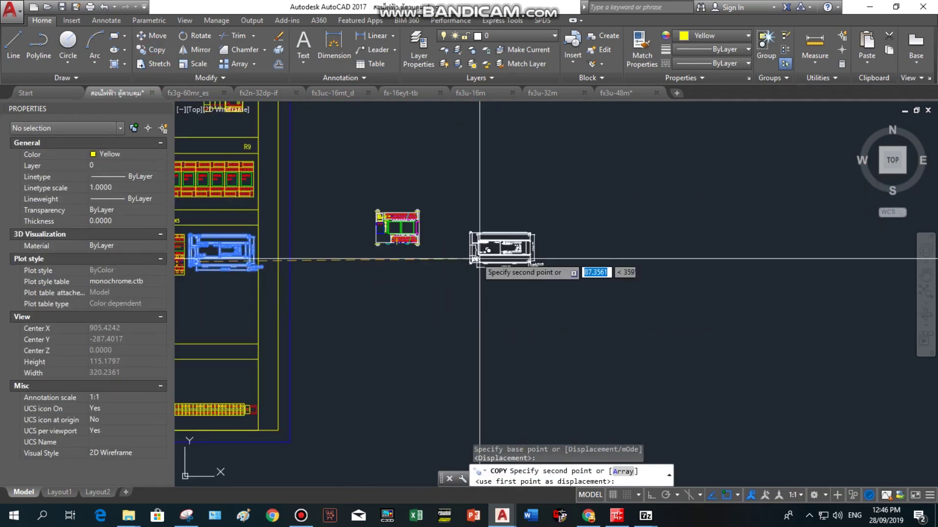
{"action": "scroll", "coordinate": [479, 259], "scroll_direction": "up", "scroll_amount": 4}
{"action": "left_click", "coordinate": [408, 235]}
Pan and zoom across to review the Omron and Mitsubishi PLC copies.
{"action": "scroll", "coordinate": [476, 214], "scroll_direction": "up", "scroll_amount": 8}
{"action": "scroll", "coordinate": [476, 214], "scroll_direction": "down", "scroll_amount": 3}
{"action": "middle_click_drag", "start_coordinate": [440, 244], "coordinate": [660, 244]}
{"action": "scroll", "coordinate": [415, 206], "scroll_direction": "up", "scroll_amount": 2}
{"action": "scroll", "coordinate": [415, 205], "scroll_direction": "up", "scroll_amount": 2}
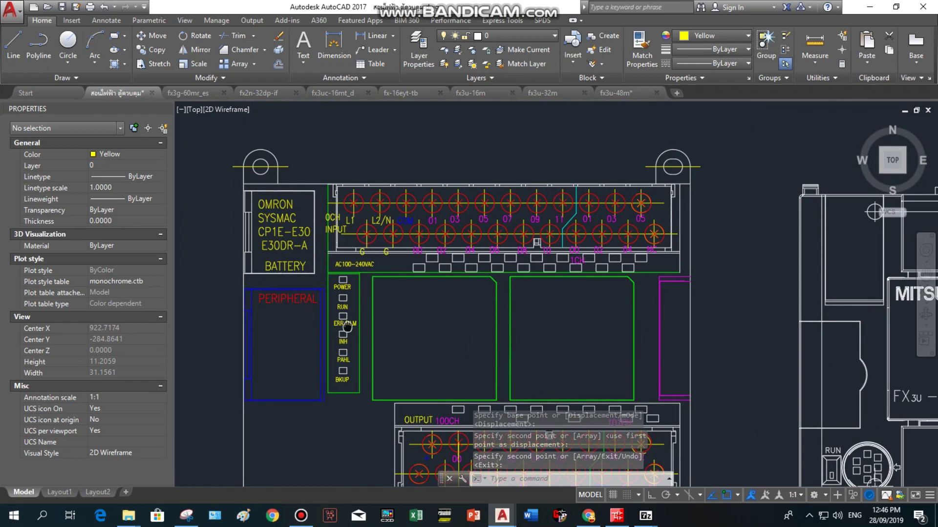
{"action": "middle_click_drag", "start_coordinate": [347, 326], "coordinate": [291, 308]}
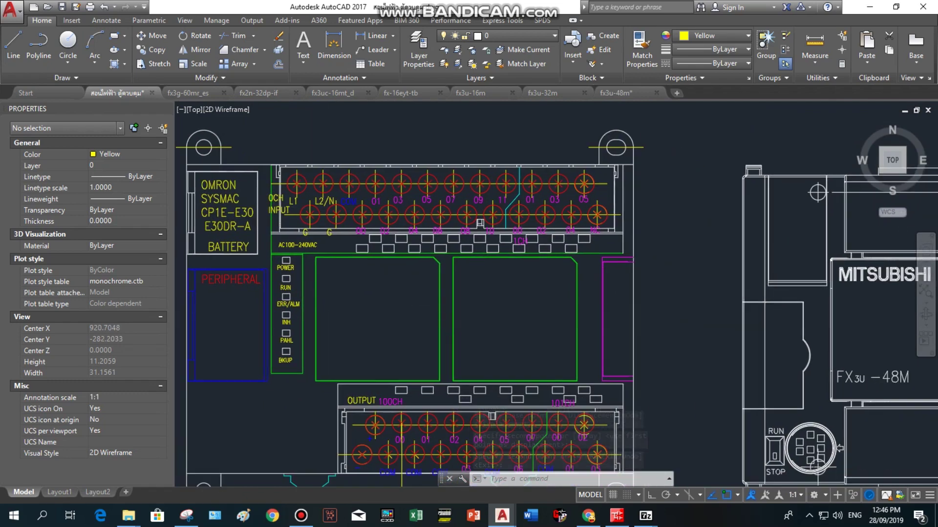
{"action": "middle_click_drag", "start_coordinate": [653, 310], "coordinate": [302, 259]}
{"action": "scroll", "coordinate": [488, 312], "scroll_direction": "up", "scroll_amount": 1}
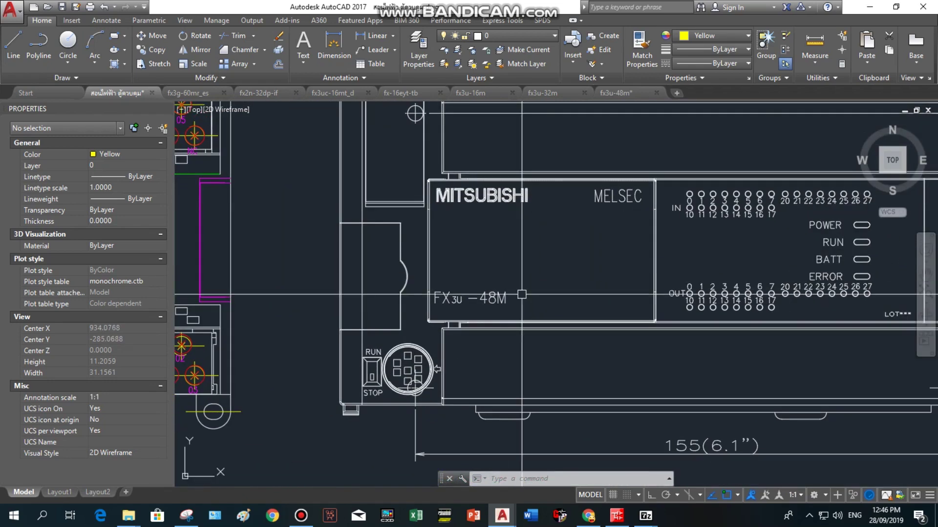
{"action": "scroll", "coordinate": [489, 314], "scroll_direction": "up", "scroll_amount": 4}
{"action": "scroll", "coordinate": [582, 309], "scroll_direction": "down", "scroll_amount": 4}
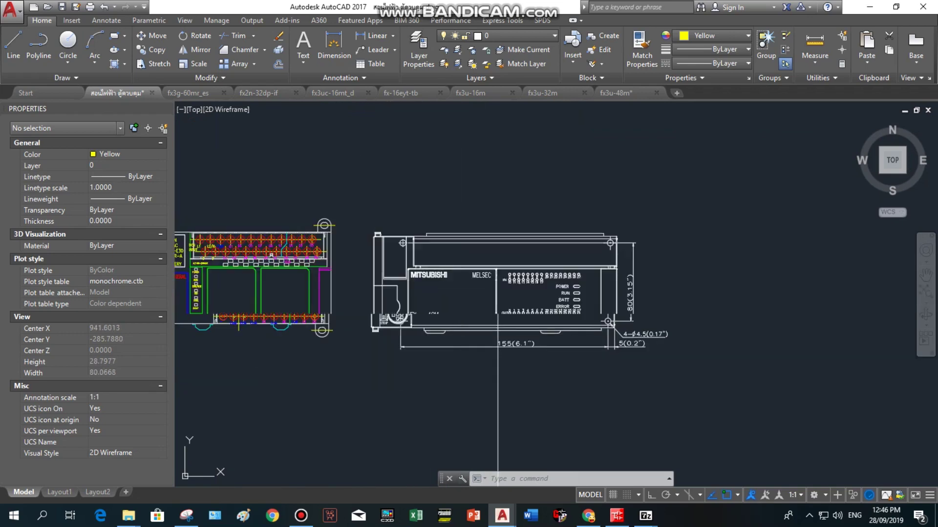
{"action": "scroll", "coordinate": [538, 318], "scroll_direction": "up", "scroll_amount": 1}
{"action": "left_click", "coordinate": [414, 293]}
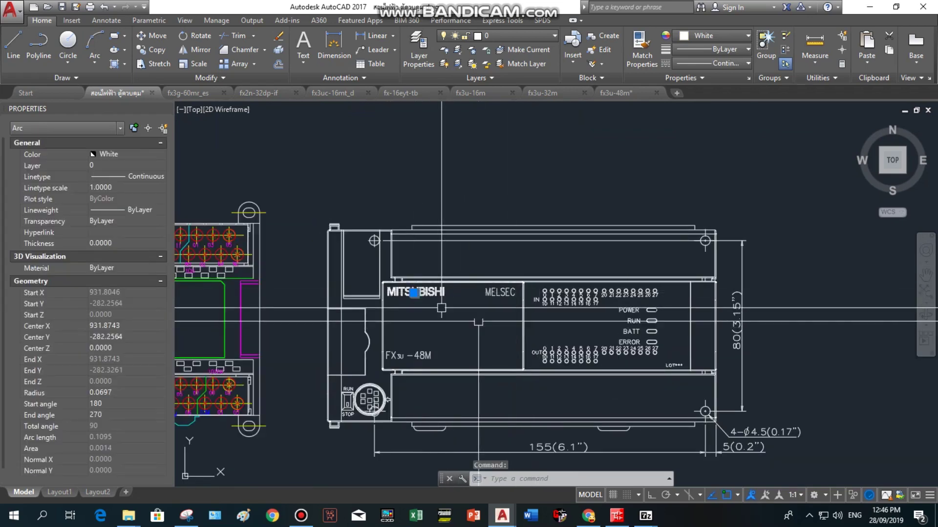
Colour the copied PLC's MITSUBISHI lettering yellow.
{"action": "scroll", "coordinate": [441, 308], "scroll_direction": "up", "scroll_amount": 5}
{"action": "left_click", "coordinate": [325, 246]}
{"action": "left_click", "coordinate": [733, 345]}
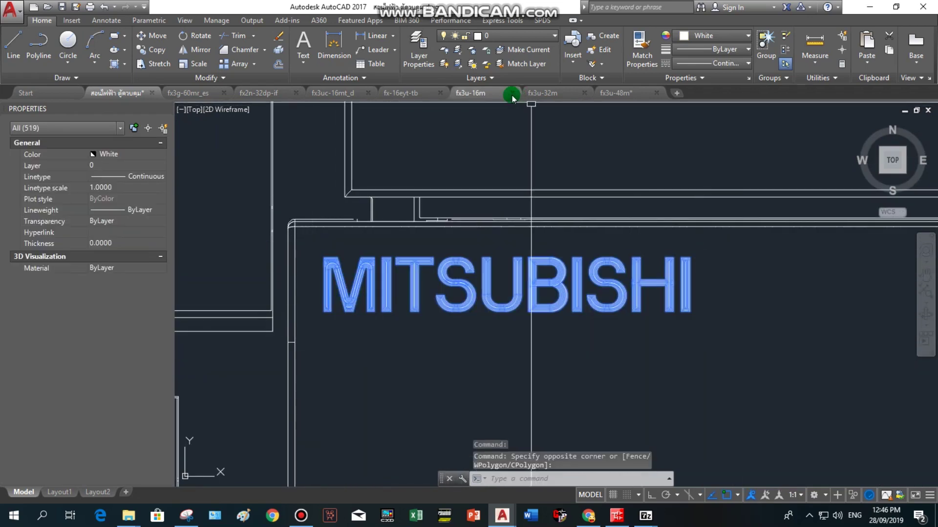
{"action": "left_click", "coordinate": [750, 37]}
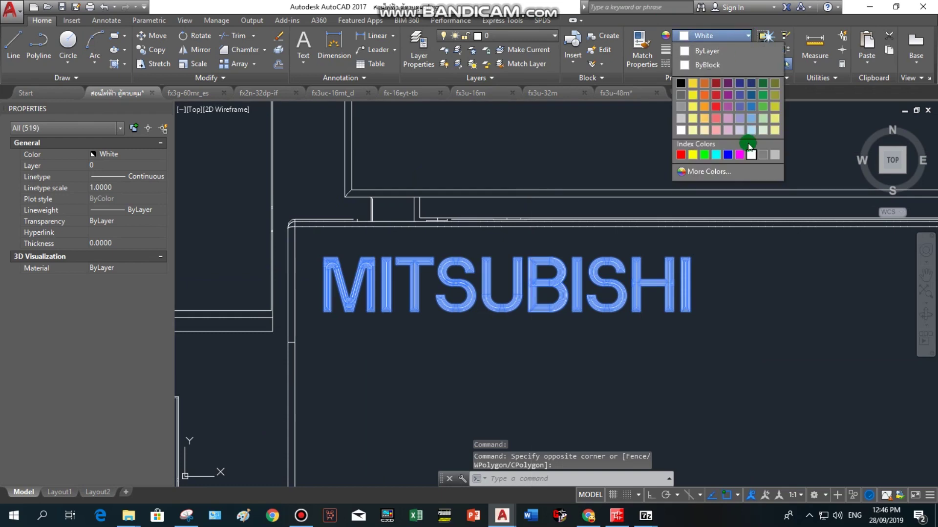
{"action": "left_click", "coordinate": [701, 155]}
{"action": "key", "text": "Escape"}
Colour the MELSEC text green.
{"action": "scroll", "coordinate": [495, 302], "scroll_direction": "down", "scroll_amount": 5}
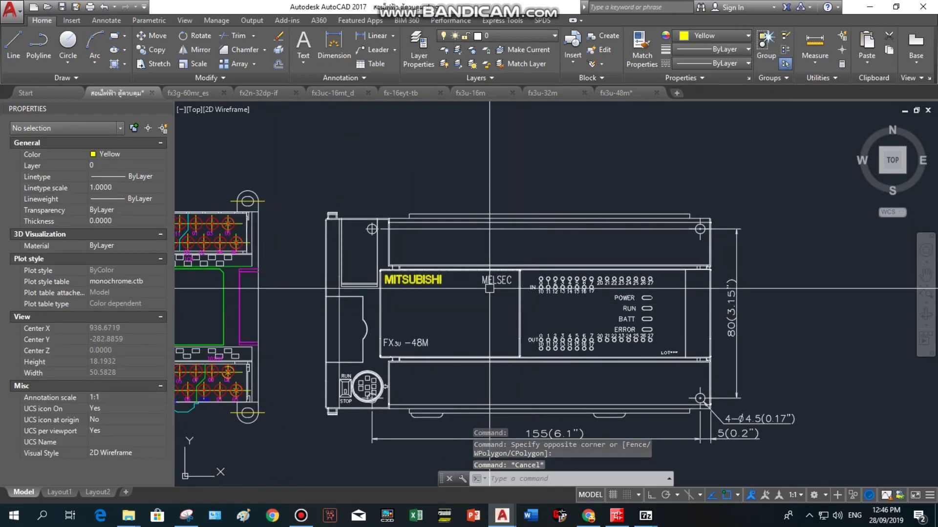
{"action": "scroll", "coordinate": [484, 271], "scroll_direction": "up", "scroll_amount": 3}
{"action": "scroll", "coordinate": [481, 268], "scroll_direction": "up", "scroll_amount": 2}
{"action": "left_click", "coordinate": [428, 239]}
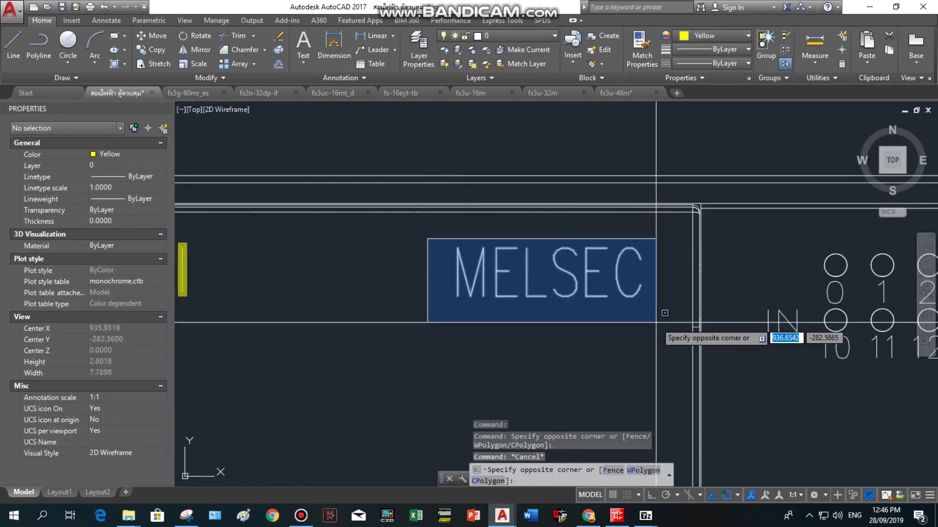
{"action": "left_click", "coordinate": [654, 326]}
{"action": "left_click", "coordinate": [721, 39]}
{"action": "left_click", "coordinate": [713, 156]}
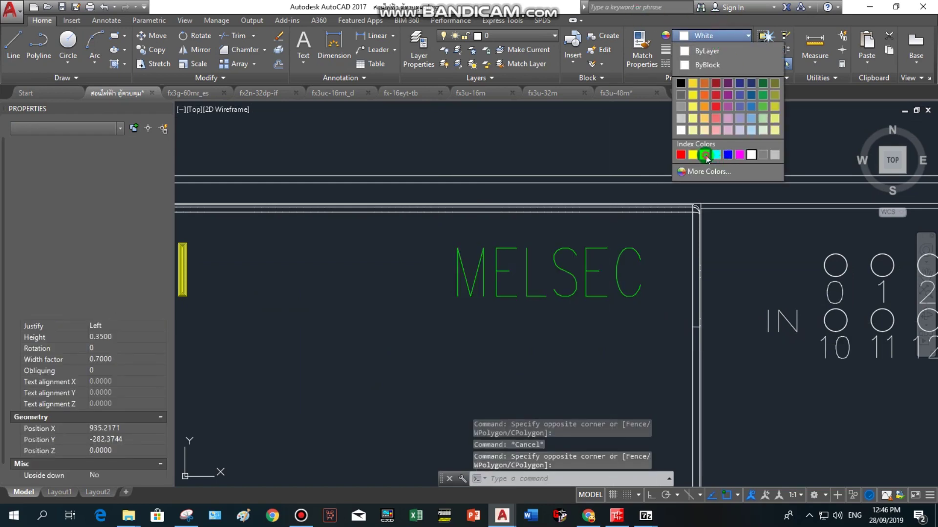
{"action": "key", "text": "Escape"}
Colour both parts of the FX3U-48M model label magenta.
{"action": "scroll", "coordinate": [661, 258], "scroll_direction": "down", "scroll_amount": 3}
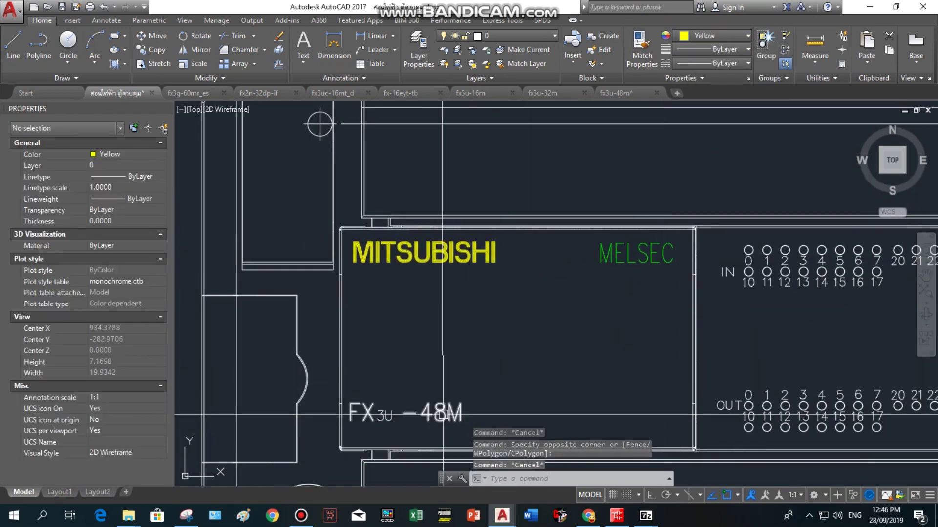
{"action": "left_click", "coordinate": [442, 414]}
{"action": "scroll", "coordinate": [466, 411], "scroll_direction": "up", "scroll_amount": 3}
{"action": "left_click", "coordinate": [607, 404]}
{"action": "left_click", "coordinate": [370, 370]}
{"action": "left_click", "coordinate": [743, 33]}
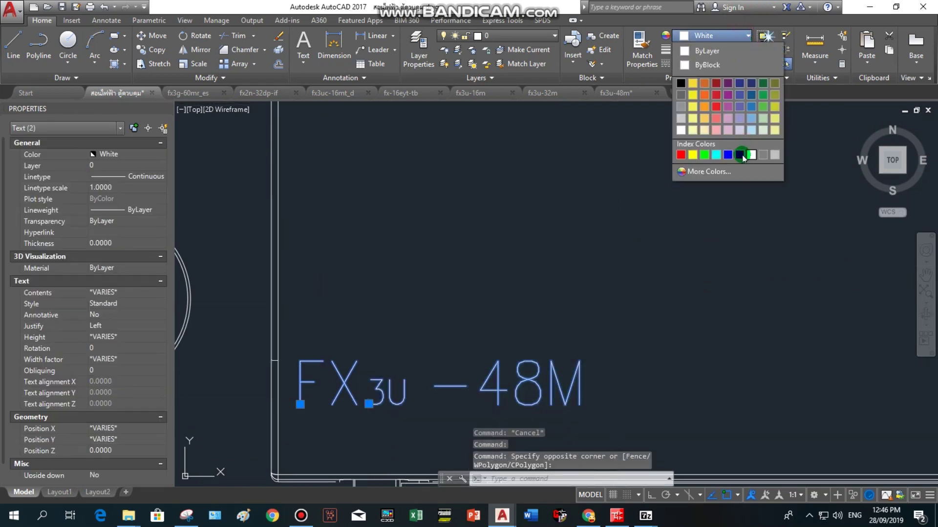
{"action": "left_click", "coordinate": [740, 155]}
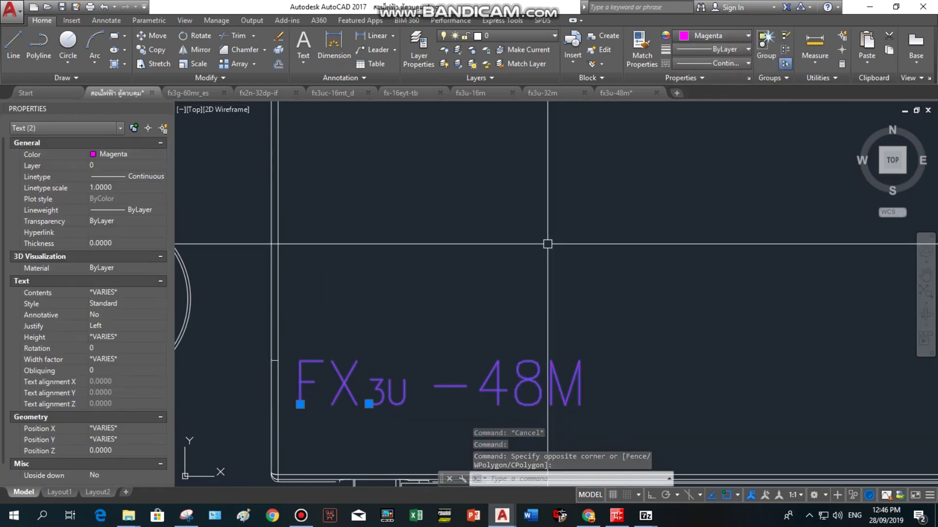
{"action": "key", "text": "Escape"}
{"action": "scroll", "coordinate": [547, 243], "scroll_direction": "down", "scroll_amount": 3}
{"action": "scroll", "coordinate": [532, 254], "scroll_direction": "up", "scroll_amount": 1}
{"action": "scroll", "coordinate": [530, 257], "scroll_direction": "up", "scroll_amount": 1}
{"action": "scroll", "coordinate": [527, 261], "scroll_direction": "up", "scroll_amount": 2}
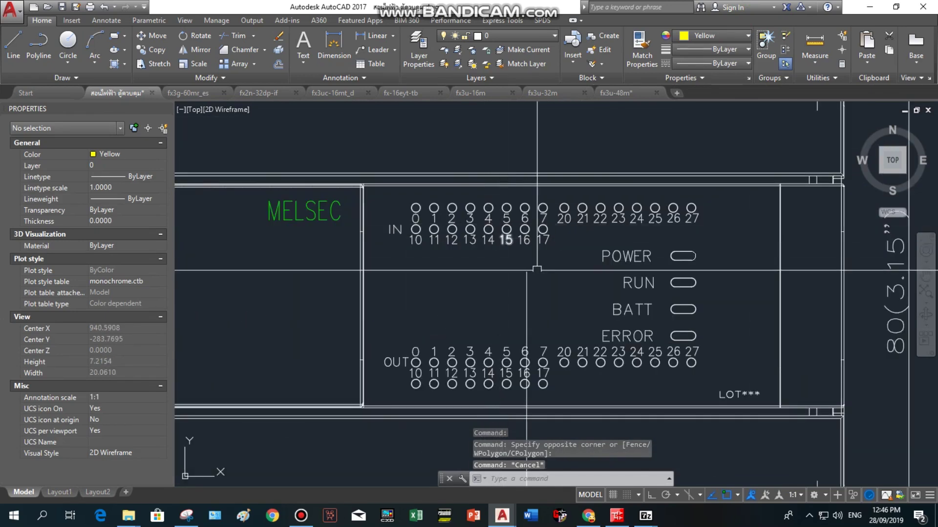
Colour the IN terminal numbers 0–7, 10–17 and 20–27 green.
{"action": "scroll", "coordinate": [558, 256], "scroll_direction": "up", "scroll_amount": 2}
{"action": "left_click", "coordinate": [562, 255]}
{"action": "left_click", "coordinate": [315, 225]}
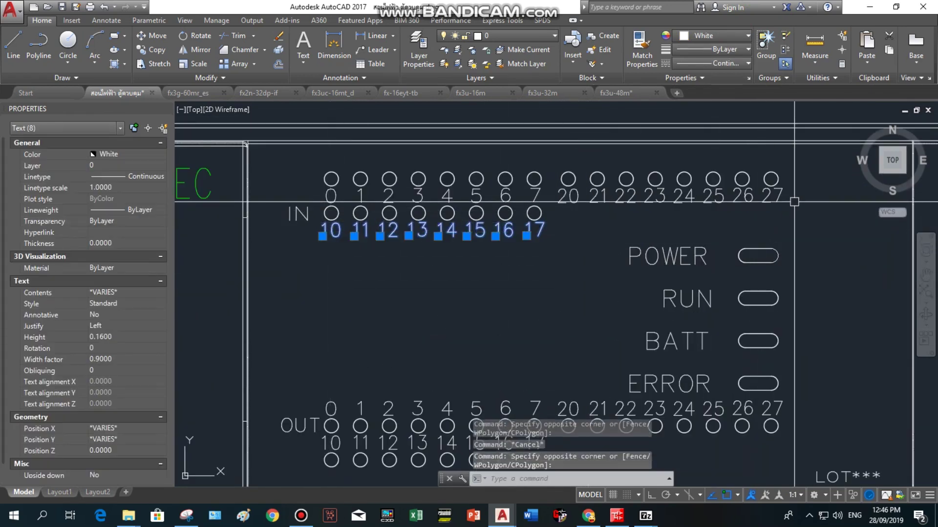
{"action": "left_click", "coordinate": [829, 201]}
{"action": "left_click", "coordinate": [326, 192]}
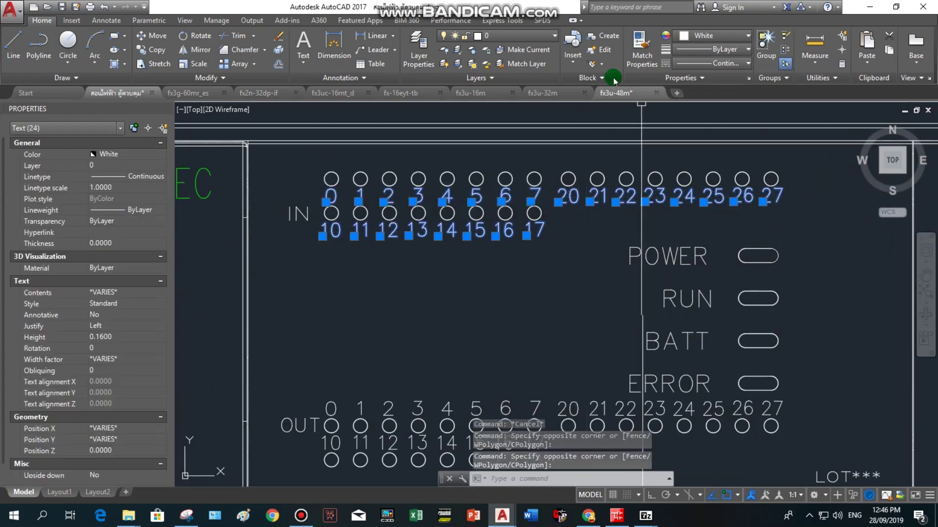
{"action": "left_click", "coordinate": [734, 39]}
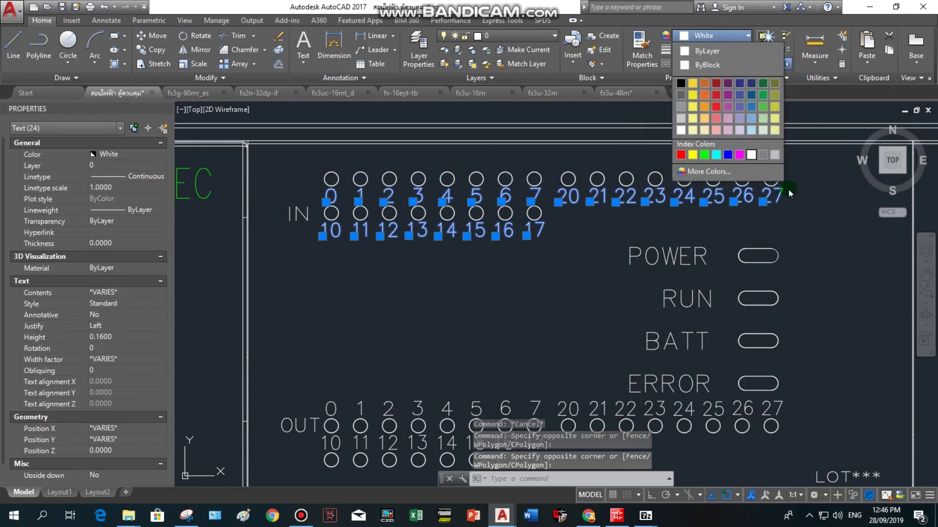
{"action": "left_click", "coordinate": [704, 154]}
{"action": "key", "text": "Escape"}
Make the POWER and RUN texts and their pills green.
{"action": "middle_click_drag", "start_coordinate": [795, 314], "coordinate": [766, 306]}
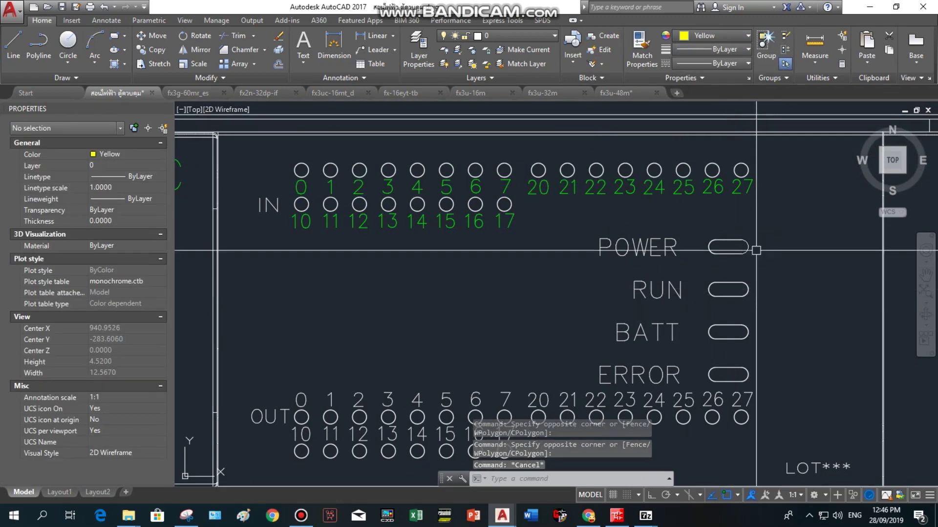
{"action": "left_click", "coordinate": [787, 254]}
{"action": "left_click", "coordinate": [593, 235]}
{"action": "left_click", "coordinate": [734, 36]}
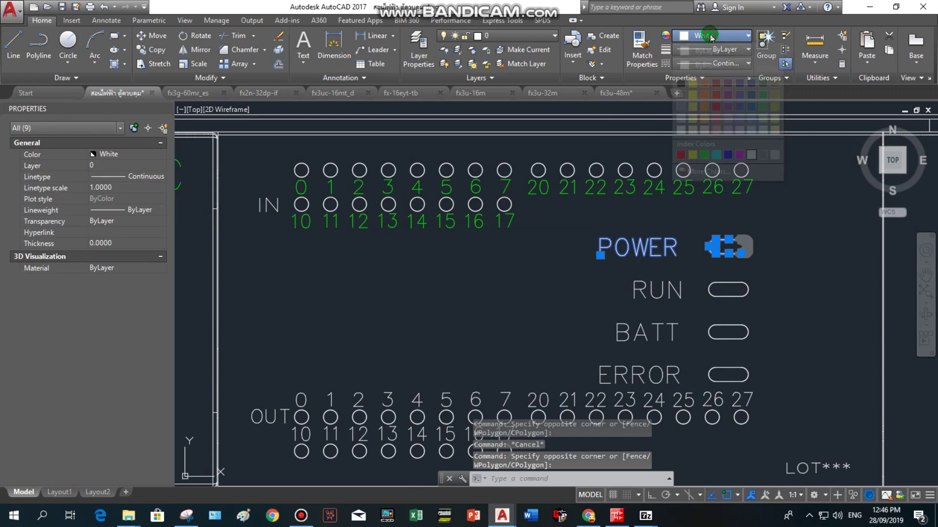
{"action": "left_click", "coordinate": [704, 155]}
{"action": "key", "text": "Escape"}
{"action": "scroll", "coordinate": [750, 285], "scroll_direction": "up", "scroll_amount": 2}
{"action": "left_click", "coordinate": [750, 287]}
{"action": "left_click", "coordinate": [492, 241]}
{"action": "left_click", "coordinate": [734, 35]}
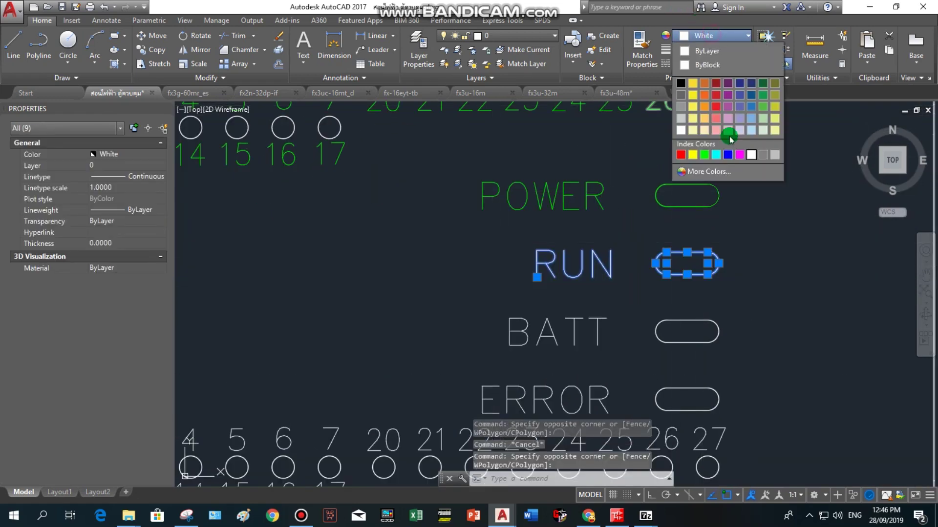
{"action": "left_click", "coordinate": [705, 156]}
{"action": "key", "text": "Escape"}
Recolour the POWER pill shape cyan.
{"action": "left_click", "coordinate": [766, 225]}
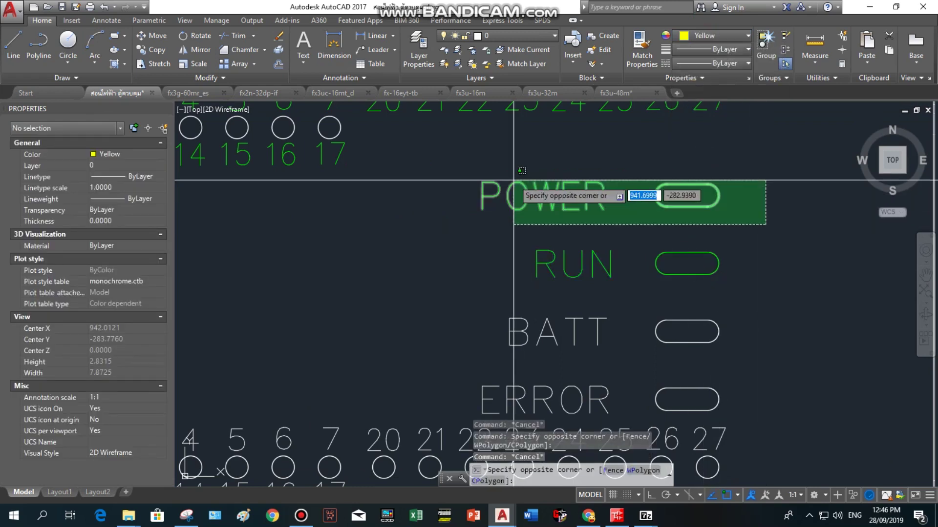
{"action": "left_click", "coordinate": [669, 183]}
{"action": "left_click", "coordinate": [734, 36]}
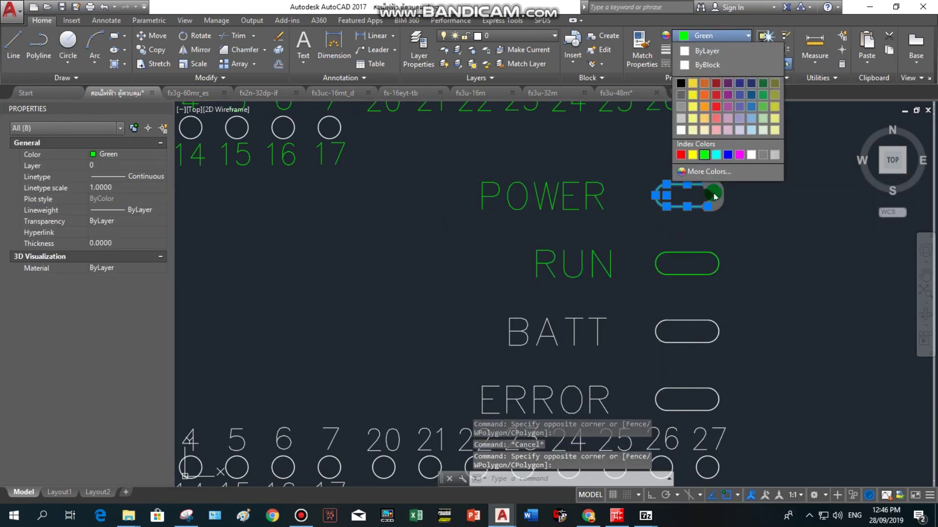
{"action": "left_click", "coordinate": [716, 155]}
{"action": "key", "text": "Escape"}
Make the BATT text and its pill red.
{"action": "scroll", "coordinate": [767, 230], "scroll_direction": "down", "scroll_amount": 2}
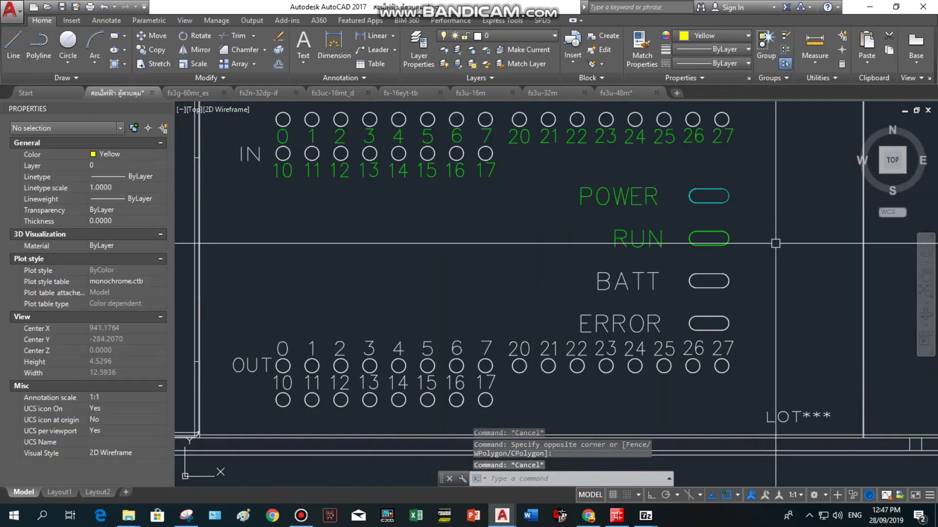
{"action": "left_click", "coordinate": [750, 244]}
{"action": "left_click", "coordinate": [610, 259]}
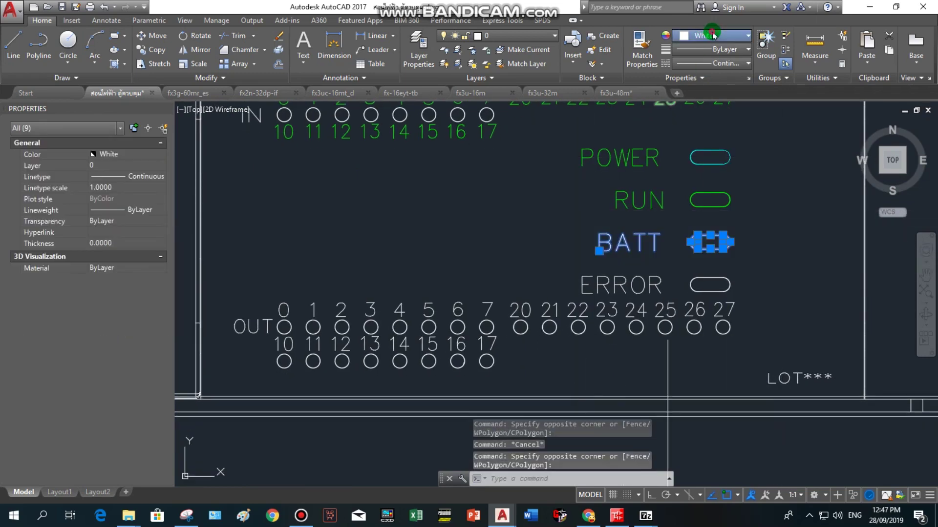
{"action": "left_click", "coordinate": [734, 36]}
{"action": "left_click", "coordinate": [679, 155]}
{"action": "key", "text": "Escape"}
Make the ERROR text and its pill red.
{"action": "left_click", "coordinate": [748, 271]}
{"action": "left_click", "coordinate": [611, 298]}
{"action": "scroll", "coordinate": [714, 309], "scroll_direction": "up", "scroll_amount": 2}
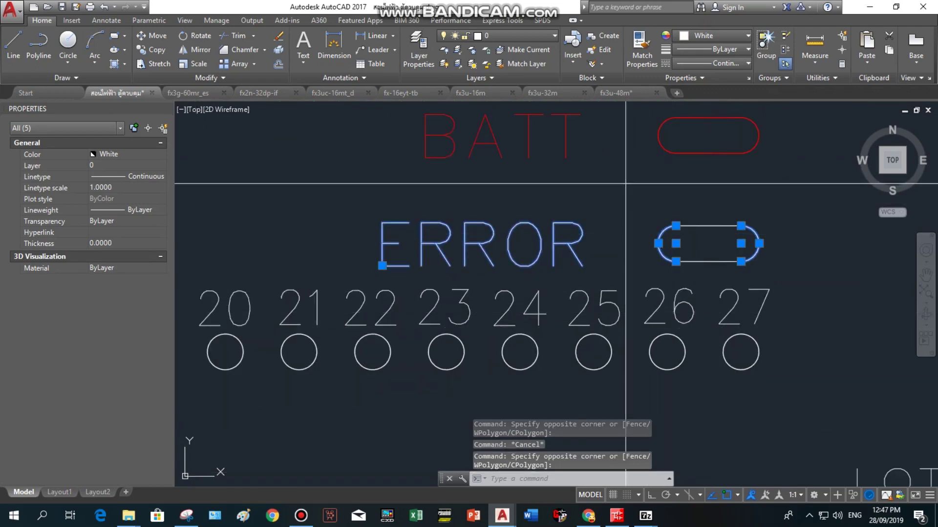
{"action": "left_click", "coordinate": [653, 203]}
{"action": "left_click", "coordinate": [801, 266]}
{"action": "left_click", "coordinate": [709, 35]}
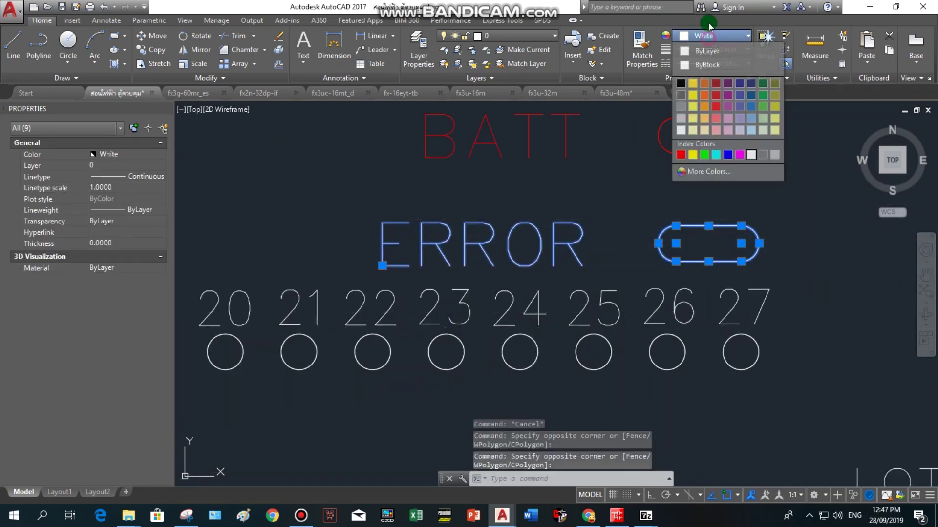
{"action": "left_click", "coordinate": [680, 155]}
{"action": "key", "text": "Escape"}
Scroll around the panel and cancel an accidental selection.
{"action": "scroll", "coordinate": [658, 242], "scroll_direction": "down", "scroll_amount": 4}
{"action": "scroll", "coordinate": [657, 241], "scroll_direction": "down", "scroll_amount": 5}
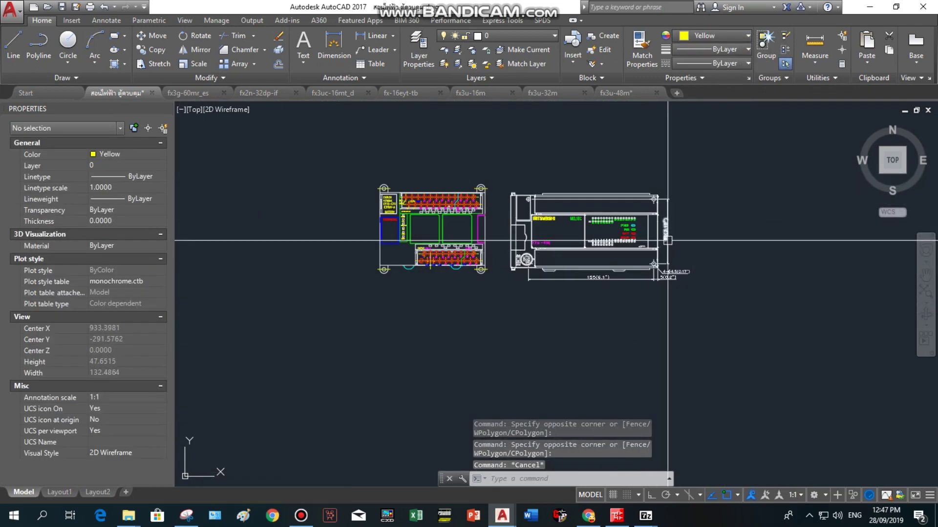
{"action": "scroll", "coordinate": [620, 257], "scroll_direction": "up", "scroll_amount": 8}
{"action": "scroll", "coordinate": [592, 237], "scroll_direction": "up", "scroll_amount": 2}
{"action": "middle_click_drag", "start_coordinate": [605, 185], "coordinate": [593, 273]}
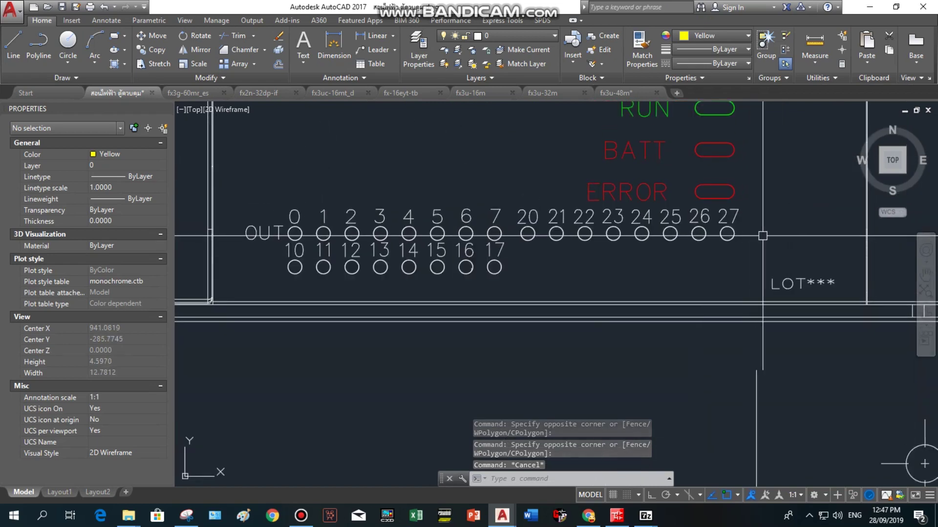
{"action": "left_click", "coordinate": [732, 249]}
{"action": "key", "text": "Escape"}
{"action": "scroll", "coordinate": [717, 278], "scroll_direction": "down", "scroll_amount": 7}
{"action": "scroll", "coordinate": [655, 168], "scroll_direction": "up", "scroll_amount": 7}
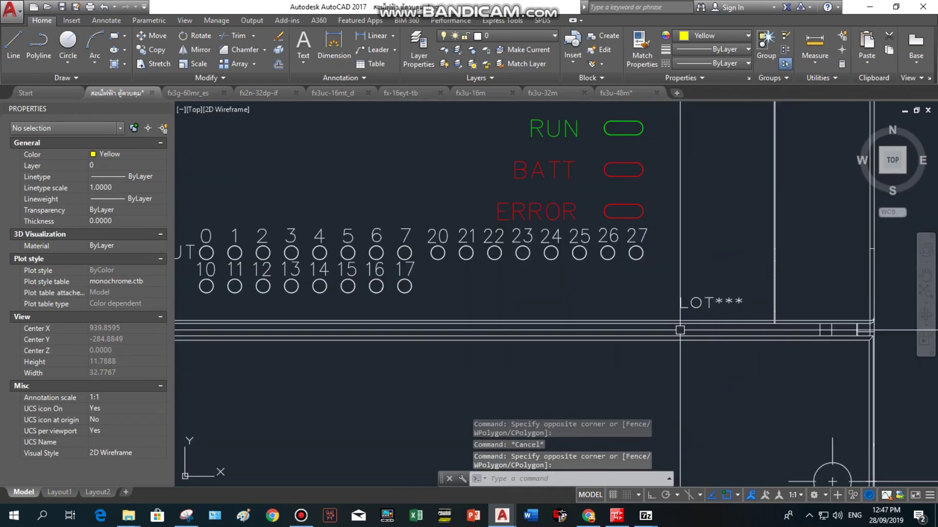
Colour the OUT label and output numbers 0–27 magenta.
{"action": "left_click", "coordinate": [620, 226]}
{"action": "left_click", "coordinate": [210, 242]}
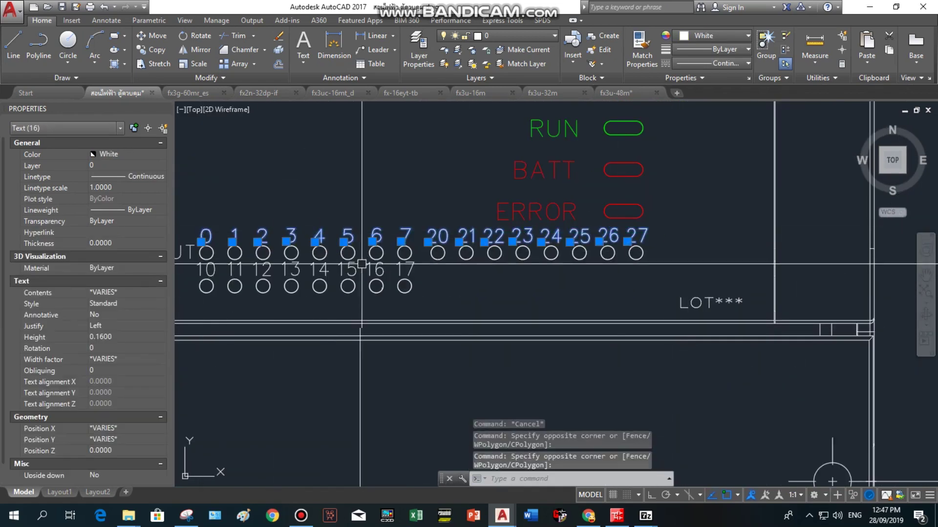
{"action": "scroll", "coordinate": [362, 269], "scroll_direction": "up", "scroll_amount": 1}
{"action": "scroll", "coordinate": [465, 274], "scroll_direction": "down", "scroll_amount": 1}
{"action": "left_click", "coordinate": [465, 274]}
{"action": "left_click", "coordinate": [195, 268]}
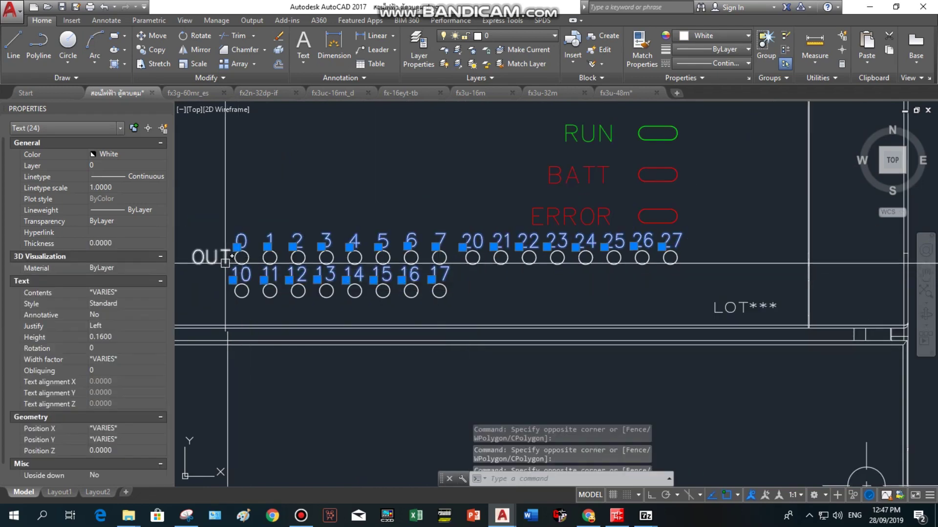
{"action": "left_click", "coordinate": [554, 39]}
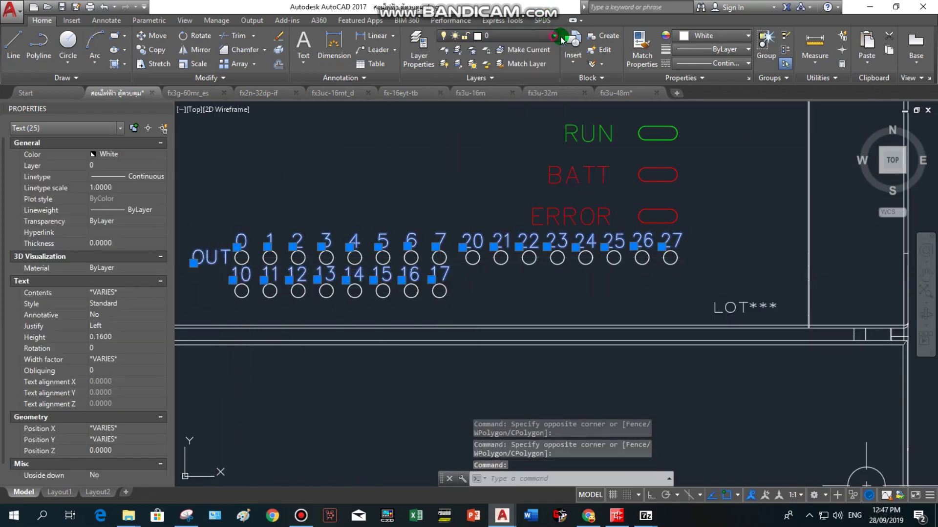
{"action": "left_click", "coordinate": [732, 35]}
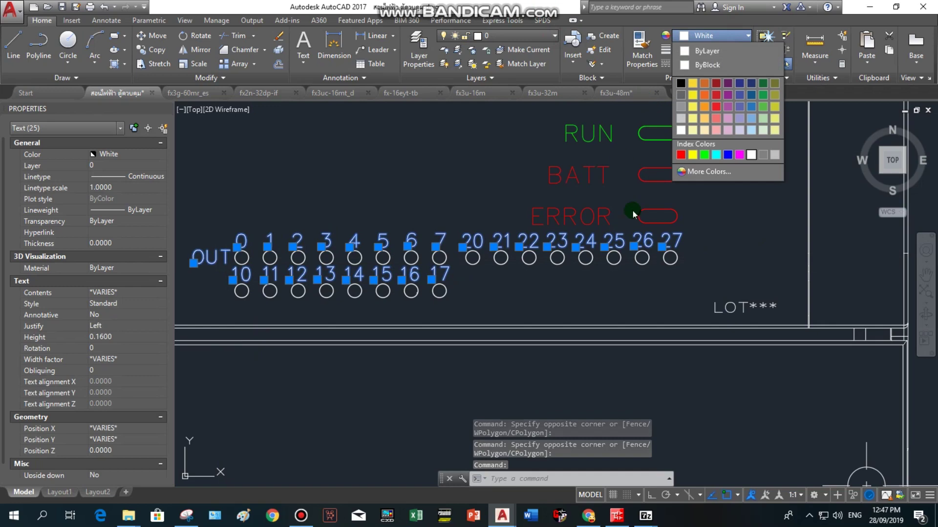
{"action": "left_click", "coordinate": [739, 155]}
{"action": "key", "text": "Escape"}
Pan to bring the 155(6.1") dimension into view.
{"action": "scroll", "coordinate": [692, 350], "scroll_direction": "down", "scroll_amount": 4}
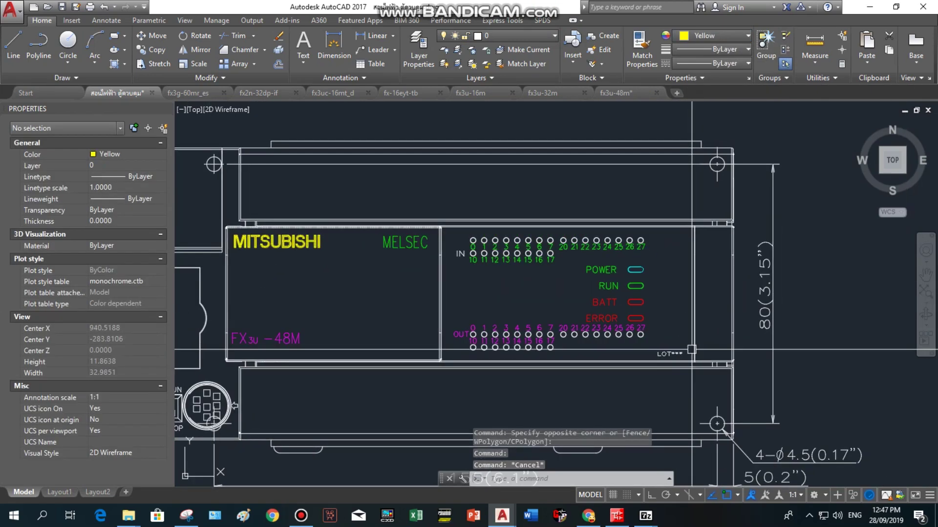
{"action": "middle_click_drag", "start_coordinate": [254, 452], "coordinate": [432, 336]}
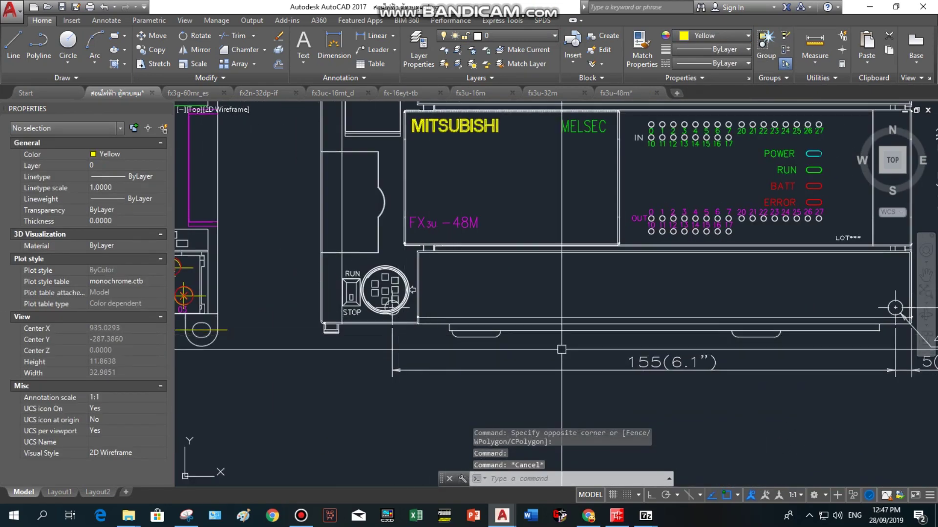
{"action": "scroll", "coordinate": [362, 297], "scroll_direction": "up", "scroll_amount": 4}
Make the RUN label green and the STOP label red.
{"action": "left_click", "coordinate": [340, 237]}
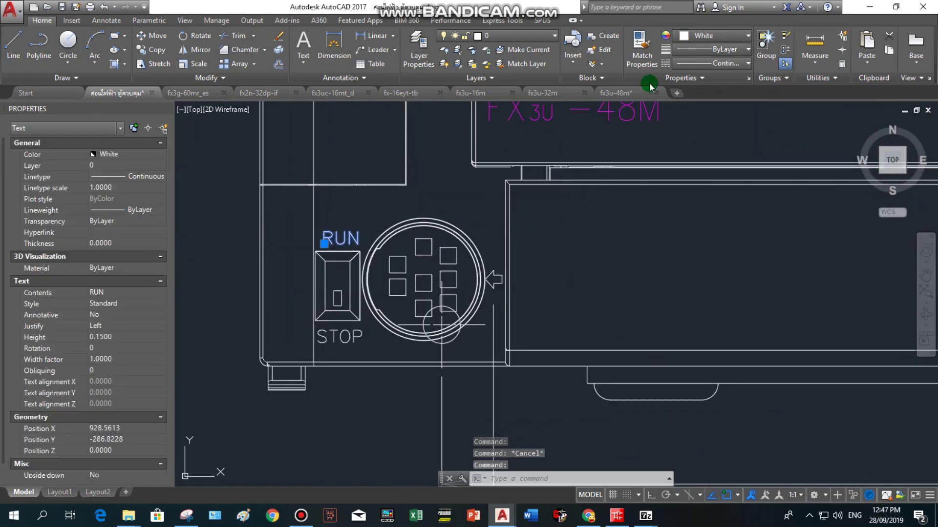
{"action": "left_click", "coordinate": [726, 36]}
{"action": "left_click", "coordinate": [705, 155]}
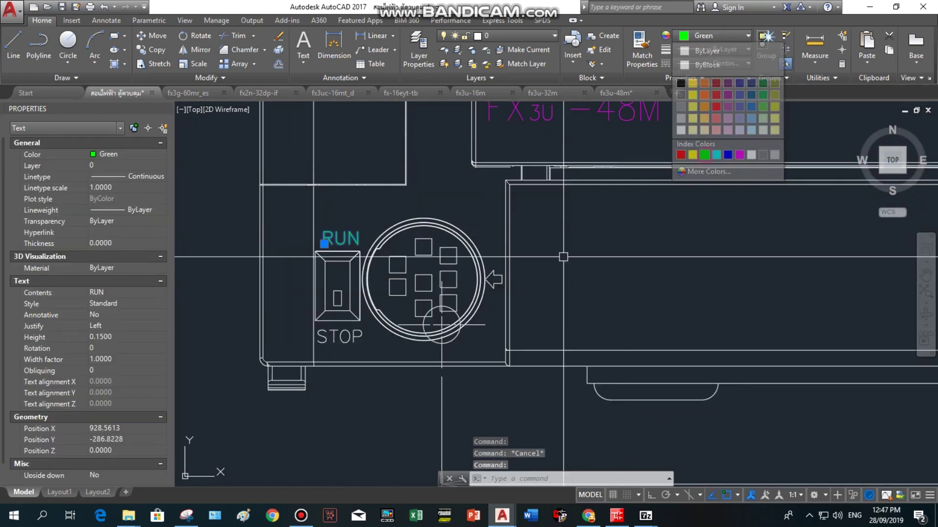
{"action": "left_click", "coordinate": [340, 336]}
{"action": "key", "text": "Escape"}
{"action": "left_click", "coordinate": [325, 336]}
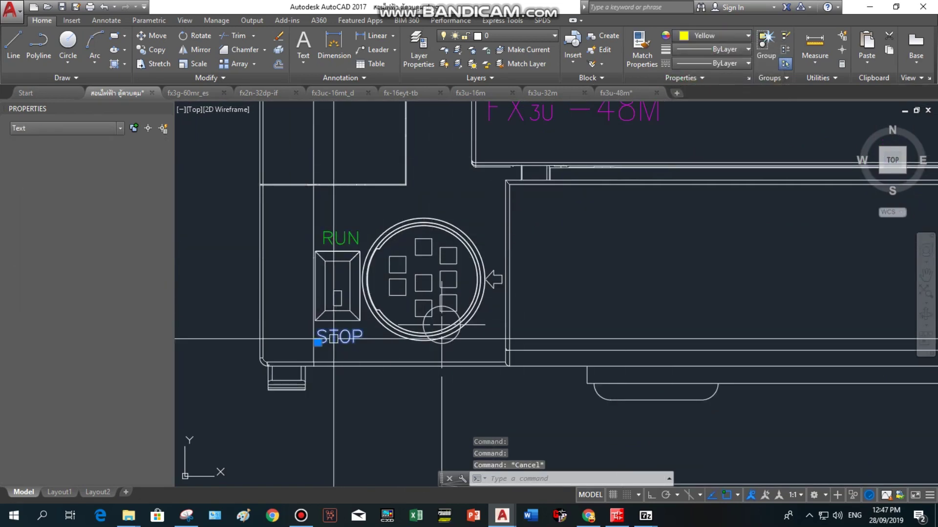
{"action": "left_click", "coordinate": [742, 35]}
{"action": "left_click", "coordinate": [682, 155]}
{"action": "key", "text": "Escape"}
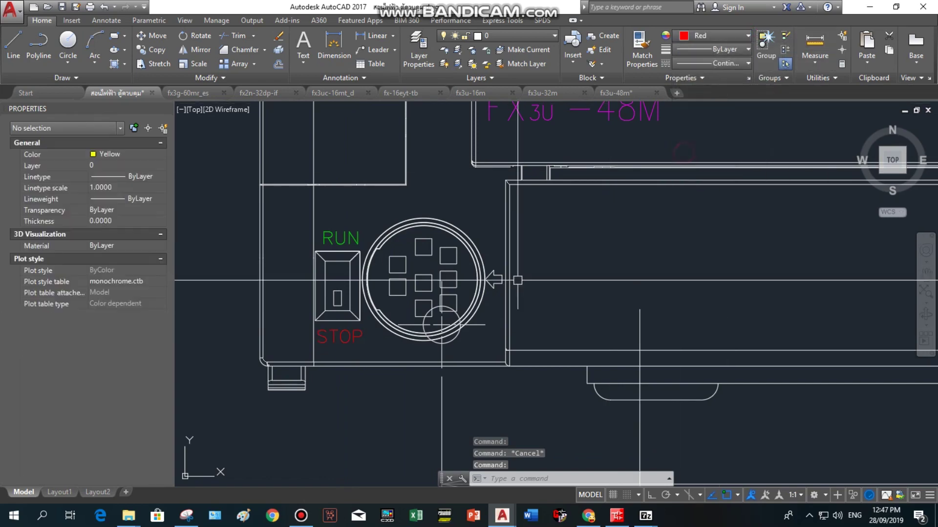
Colour the connector's outer circles and arcs cyan.
{"action": "scroll", "coordinate": [454, 286], "scroll_direction": "up", "scroll_amount": 3}
{"action": "scroll", "coordinate": [461, 288], "scroll_direction": "up", "scroll_amount": 1}
{"action": "left_click", "coordinate": [329, 158]}
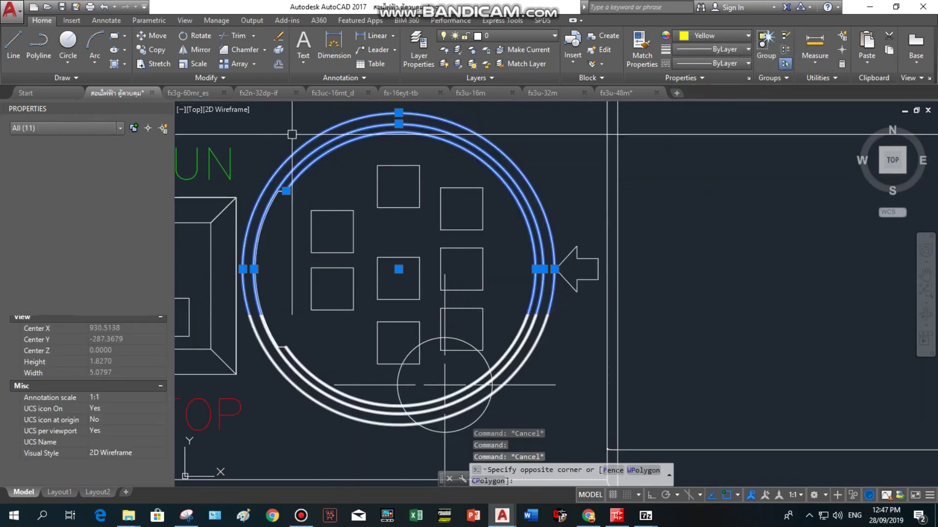
{"action": "left_click", "coordinate": [449, 379]}
{"action": "left_click", "coordinate": [711, 37]}
{"action": "left_click", "coordinate": [715, 134]}
{"action": "key", "text": "Escape"}
Delete the 155(6.1") dimension.
{"action": "scroll", "coordinate": [921, 261], "scroll_direction": "down", "scroll_amount": 5}
{"action": "scroll", "coordinate": [431, 253], "scroll_direction": "down", "scroll_amount": 4}
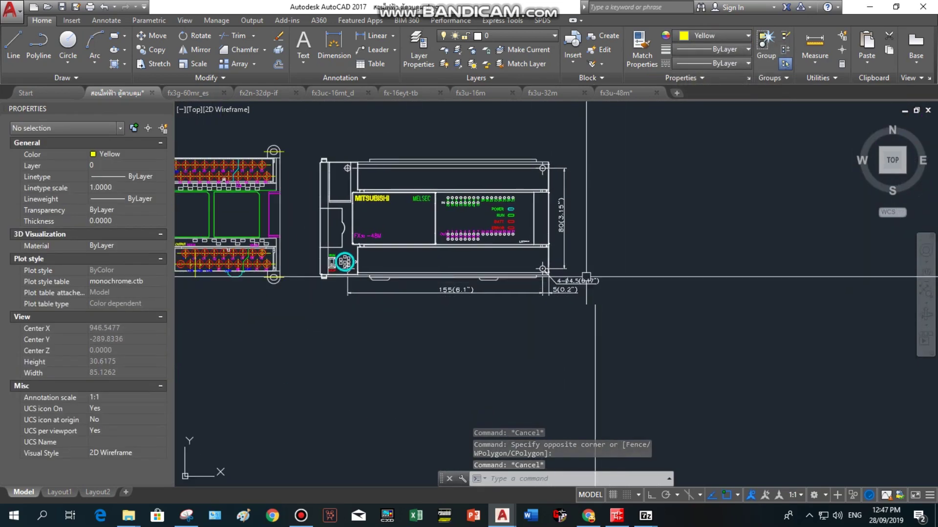
{"action": "scroll", "coordinate": [601, 298], "scroll_direction": "up", "scroll_amount": 3}
{"action": "scroll", "coordinate": [601, 313], "scroll_direction": "down", "scroll_amount": 3}
{"action": "left_click", "coordinate": [616, 365]}
{"action": "left_click", "coordinate": [524, 167]}
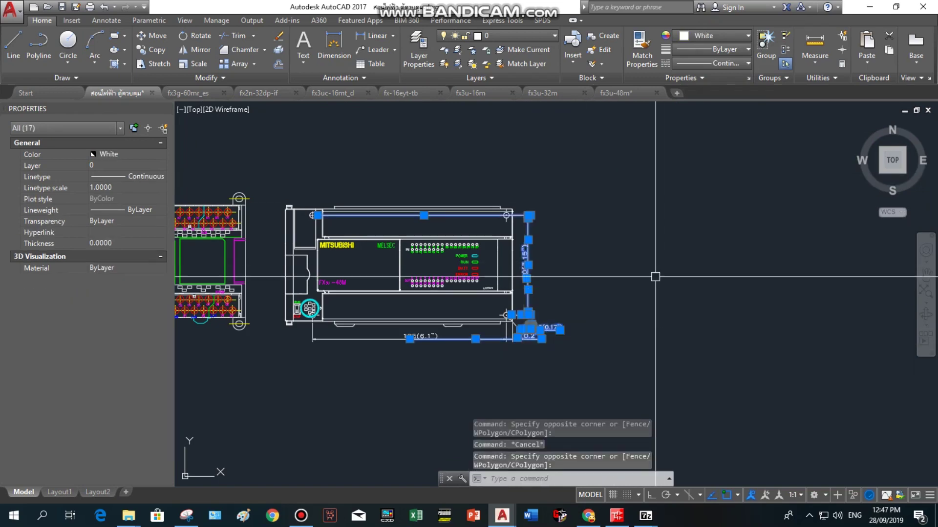
{"action": "key", "text": "Delete"}
Delete the leftover dimension and extension lines.
{"action": "scroll", "coordinate": [540, 314], "scroll_direction": "up", "scroll_amount": 3}
{"action": "left_click", "coordinate": [540, 313]}
{"action": "left_click", "coordinate": [247, 262]}
{"action": "key", "text": "Delete"}
{"action": "left_click", "coordinate": [760, 293]}
{"action": "left_click", "coordinate": [688, 320]}
{"action": "key", "text": "Delete"}
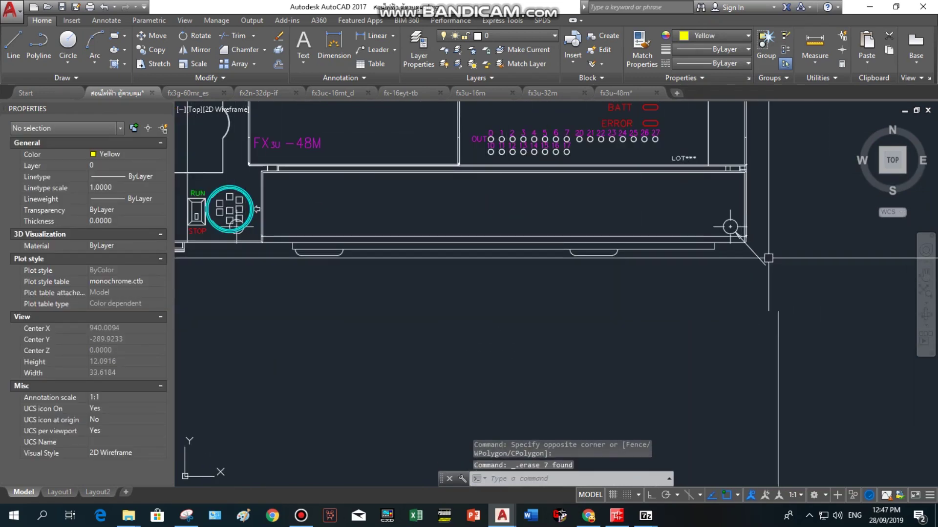
Colour the PLC's left-side cover outline cyan.
{"action": "scroll", "coordinate": [760, 237], "scroll_direction": "up", "scroll_amount": 3}
{"action": "scroll", "coordinate": [676, 288], "scroll_direction": "down", "scroll_amount": 3}
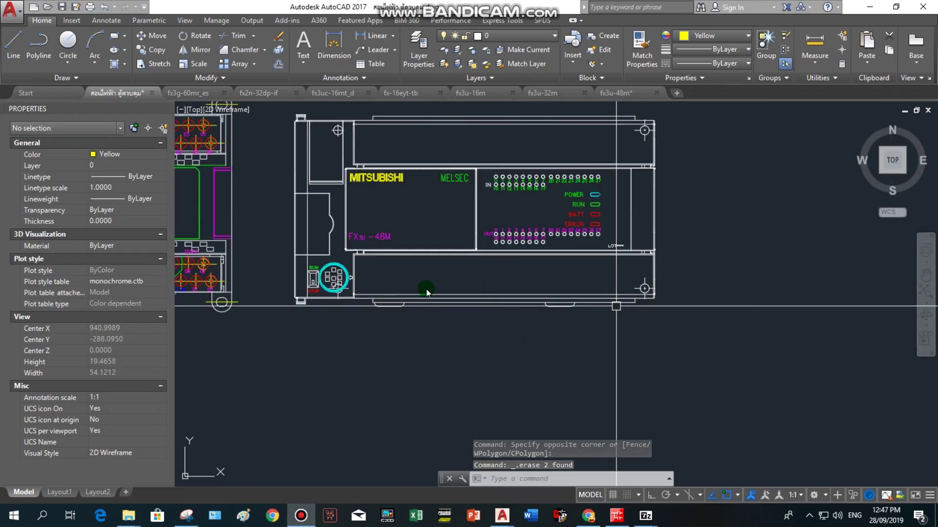
{"action": "scroll", "coordinate": [324, 206], "scroll_direction": "up", "scroll_amount": 2}
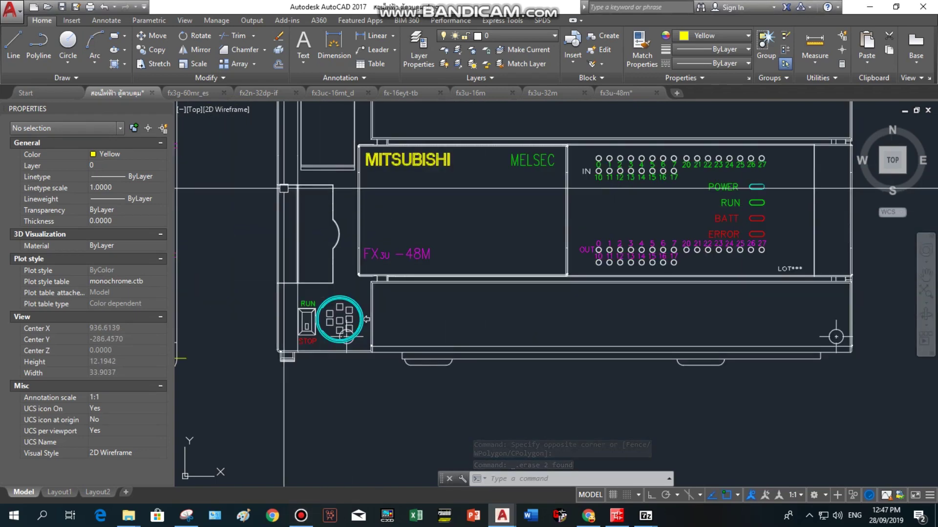
{"action": "left_click", "coordinate": [256, 181]}
{"action": "left_click", "coordinate": [341, 279]}
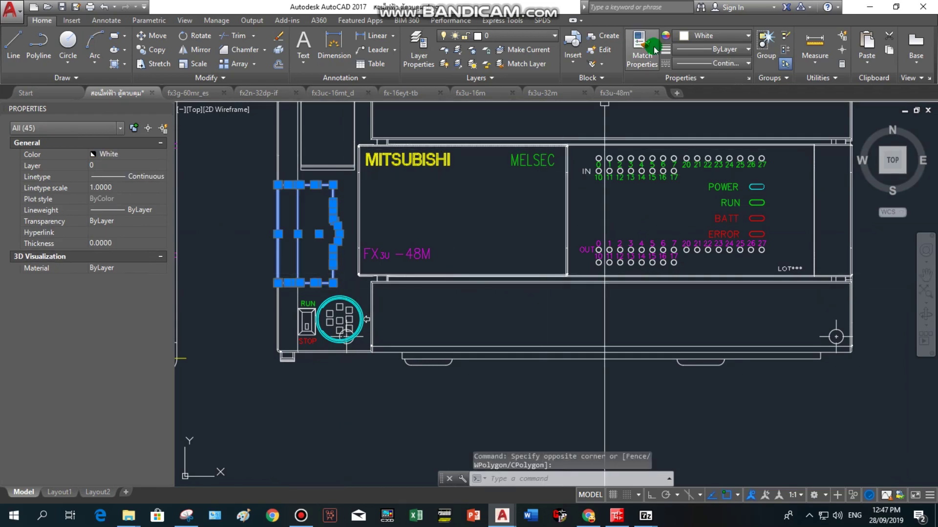
{"action": "left_click", "coordinate": [718, 35]}
{"action": "left_click", "coordinate": [692, 155]}
{"action": "key", "text": "Escape"}
{"action": "scroll", "coordinate": [362, 297], "scroll_direction": "down", "scroll_amount": 4}
{"action": "scroll", "coordinate": [362, 297], "scroll_direction": "up", "scroll_amount": 3}
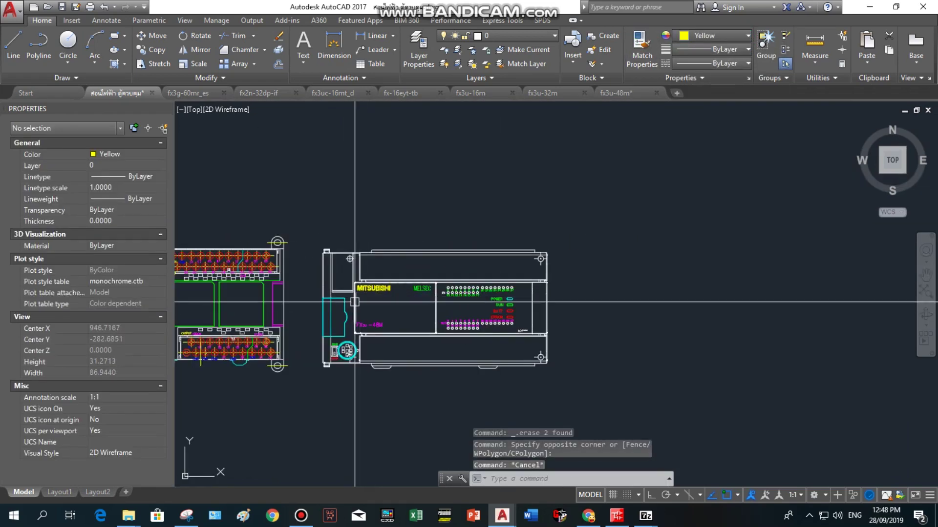
Zoom and pan to inspect the PLC front panel and both PLC drawings.
{"action": "scroll", "coordinate": [539, 313], "scroll_direction": "down", "scroll_amount": 1}
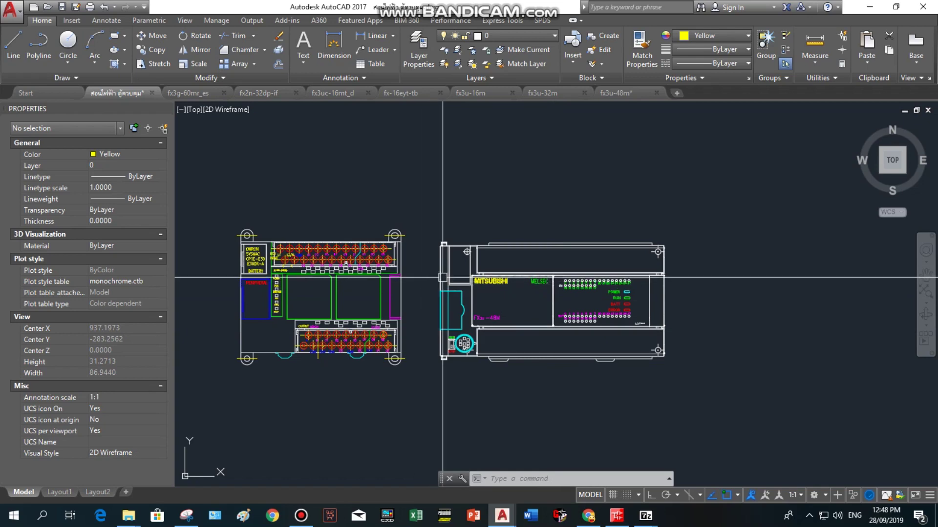
{"action": "scroll", "coordinate": [469, 279], "scroll_direction": "up", "scroll_amount": 2}
{"action": "scroll", "coordinate": [469, 254], "scroll_direction": "up", "scroll_amount": 2}
{"action": "middle_click_drag", "start_coordinate": [826, 377], "coordinate": [641, 325]}
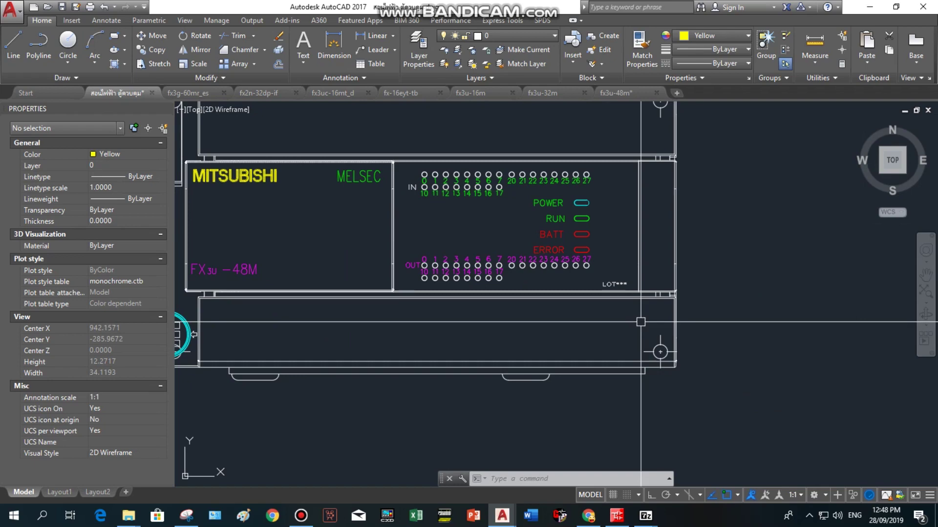
{"action": "scroll", "coordinate": [641, 322], "scroll_direction": "down", "scroll_amount": 6}
{"action": "scroll", "coordinate": [649, 303], "scroll_direction": "up", "scroll_amount": 1}
{"action": "scroll", "coordinate": [654, 293], "scroll_direction": "up", "scroll_amount": 2}
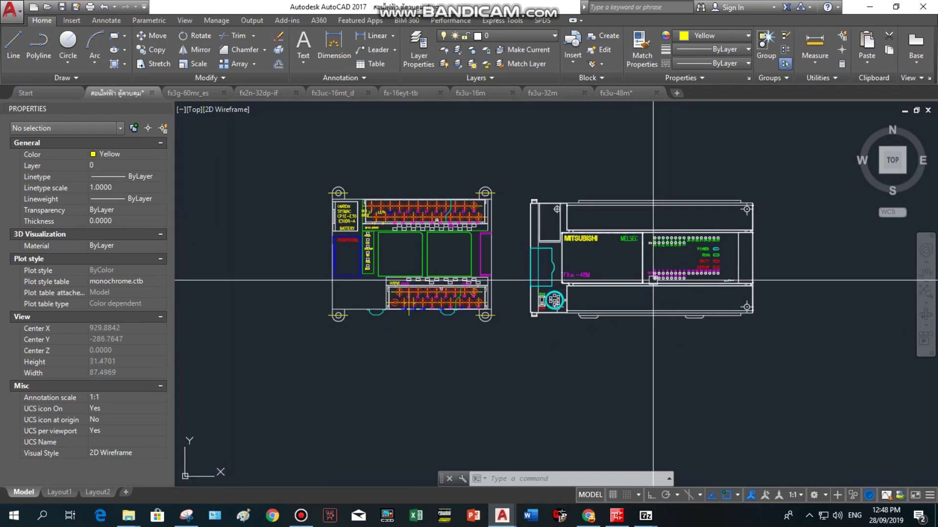
{"action": "scroll", "coordinate": [630, 294], "scroll_direction": "up", "scroll_amount": 2}
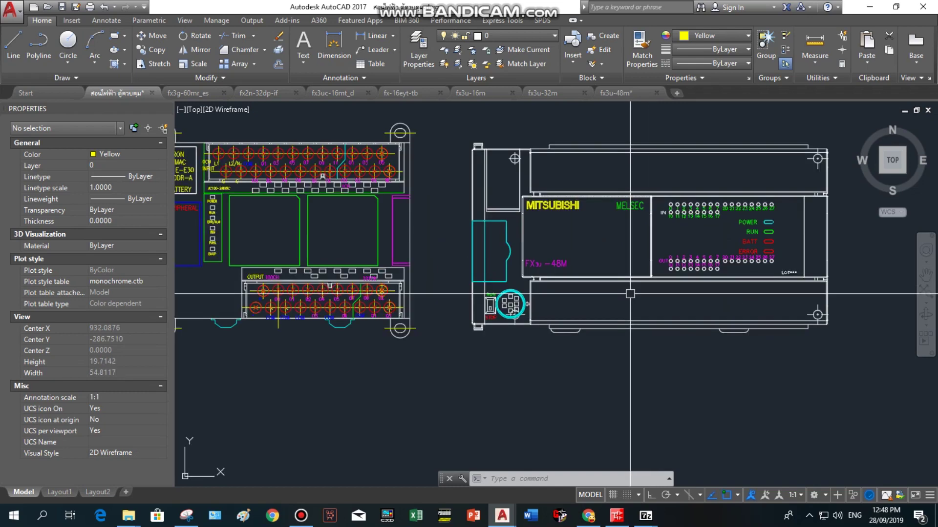
{"action": "scroll", "coordinate": [662, 234], "scroll_direction": "up", "scroll_amount": 2}
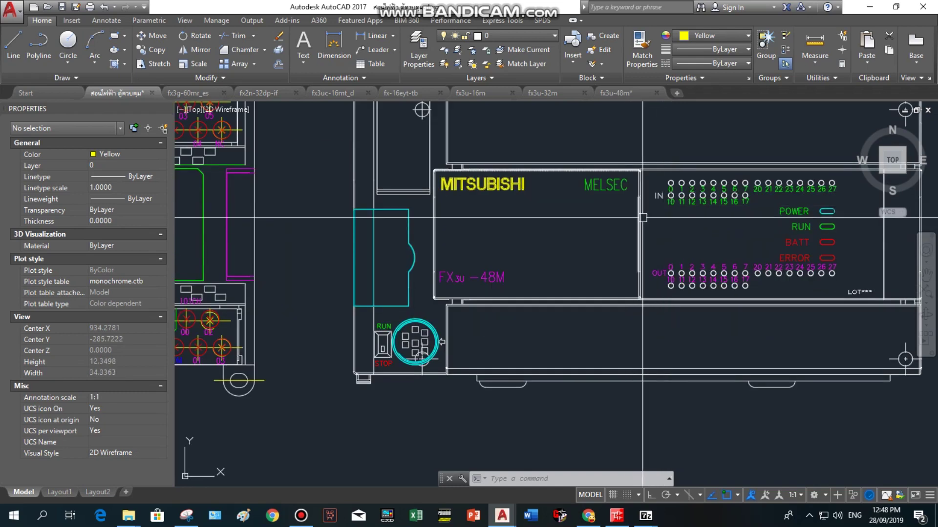
{"action": "scroll", "coordinate": [642, 218], "scroll_direction": "down", "scroll_amount": 4}
{"action": "middle_click_drag", "start_coordinate": [660, 388], "coordinate": [736, 362]}
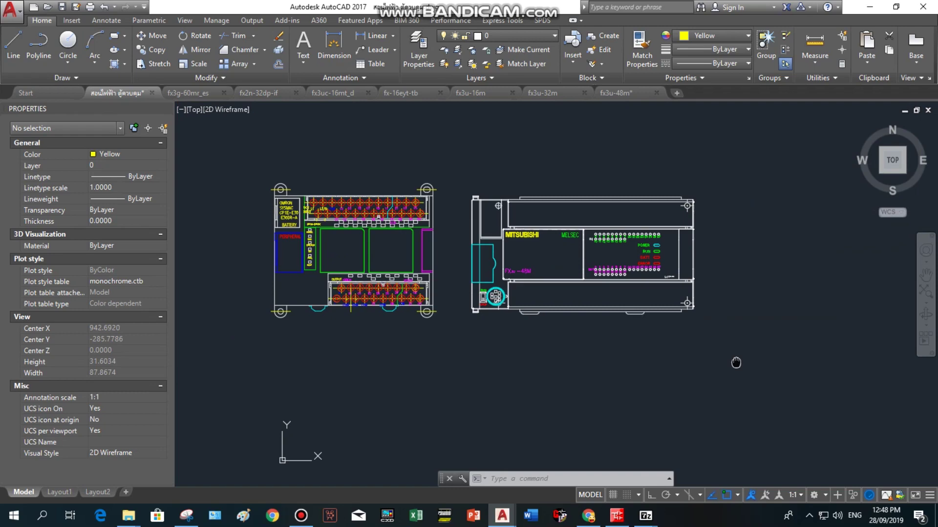
Zoom out to the whole panel layout and save the drawing.
{"action": "scroll", "coordinate": [513, 251], "scroll_direction": "down", "scroll_amount": 6}
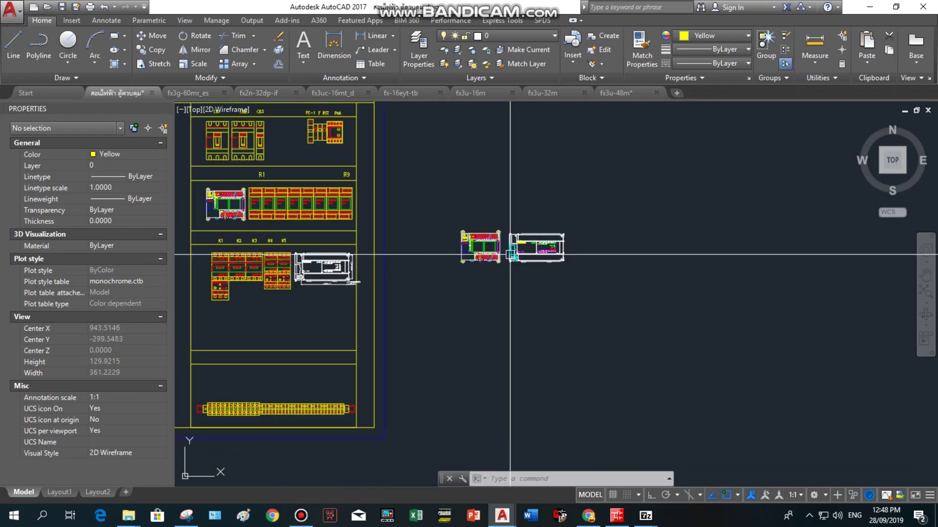
{"action": "left_click", "coordinate": [60, 7]}
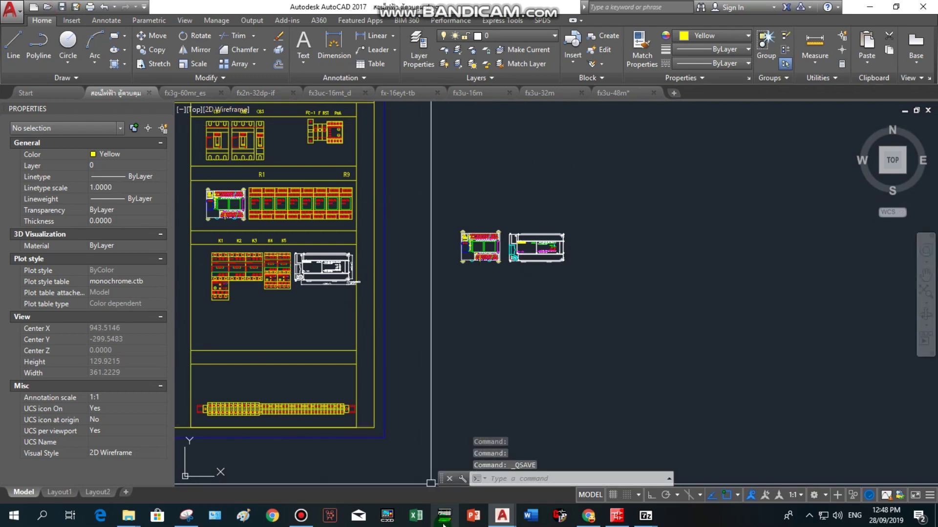
{"action": "left_click", "coordinate": [588, 516]}
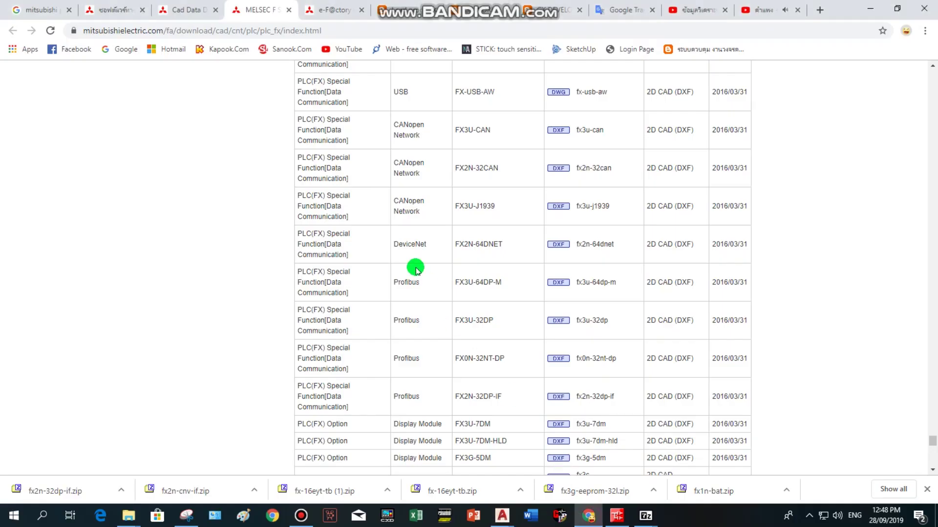
Scroll the FX CAD download table to the top and return to the 'mitsubishi plc' Google search.
{"action": "scroll", "coordinate": [776, 235], "scroll_direction": "up", "scroll_amount": 2}
{"action": "scroll", "coordinate": [776, 235], "scroll_direction": "up", "scroll_amount": 3}
{"action": "scroll", "coordinate": [777, 234], "scroll_direction": "up", "scroll_amount": 5}
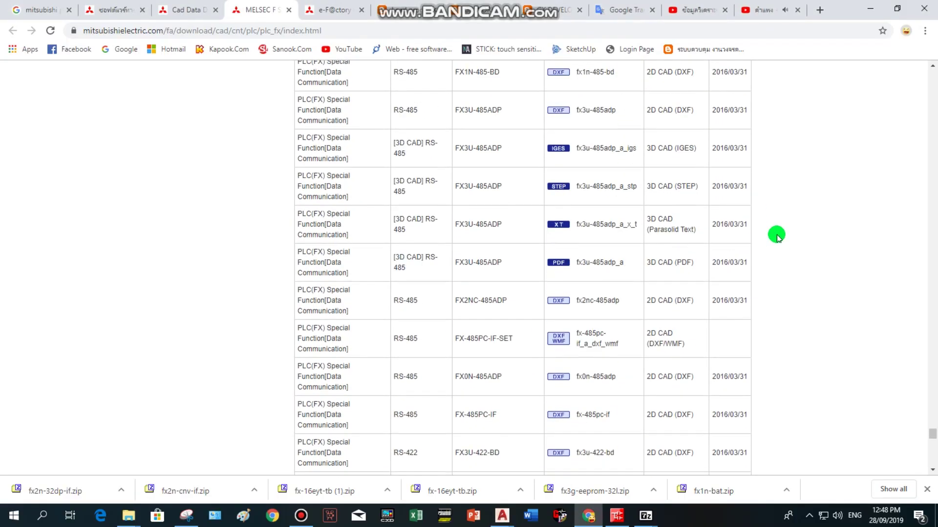
{"action": "scroll", "coordinate": [778, 237], "scroll_direction": "up", "scroll_amount": 5}
{"action": "scroll", "coordinate": [777, 236], "scroll_direction": "up", "scroll_amount": 5}
{"action": "scroll", "coordinate": [778, 235], "scroll_direction": "up", "scroll_amount": 5}
{"action": "scroll", "coordinate": [780, 233], "scroll_direction": "up", "scroll_amount": 2}
{"action": "scroll", "coordinate": [781, 234], "scroll_direction": "up", "scroll_amount": 5}
{"action": "scroll", "coordinate": [514, 187], "scroll_direction": "up", "scroll_amount": 5}
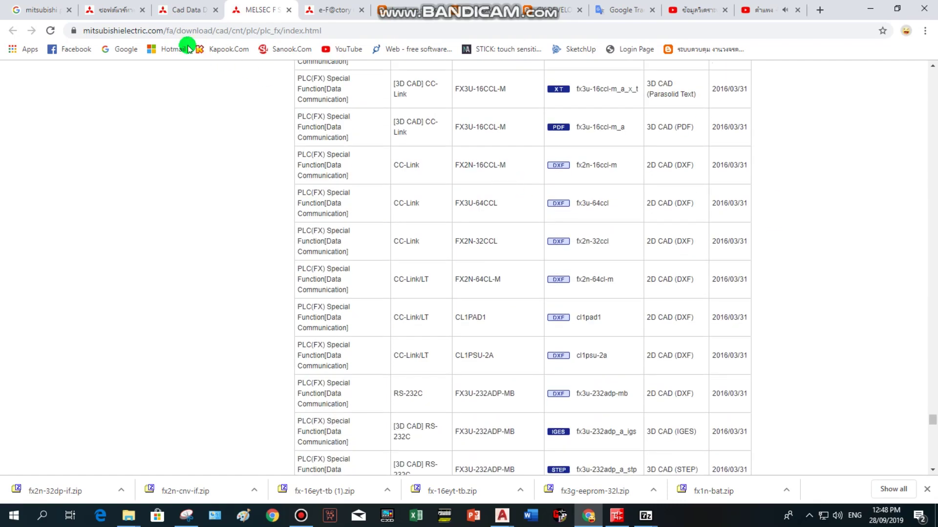
{"action": "left_click", "coordinate": [41, 10]}
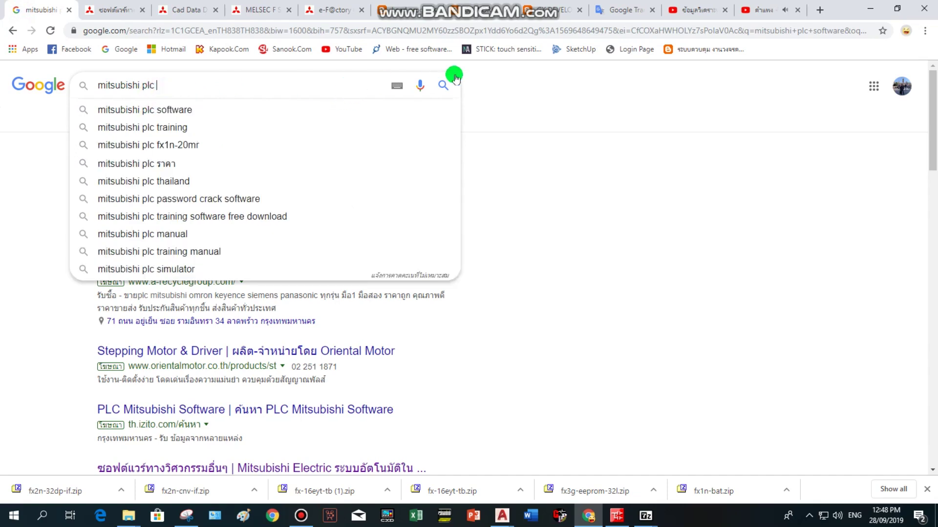
{"action": "left_click", "coordinate": [443, 93]}
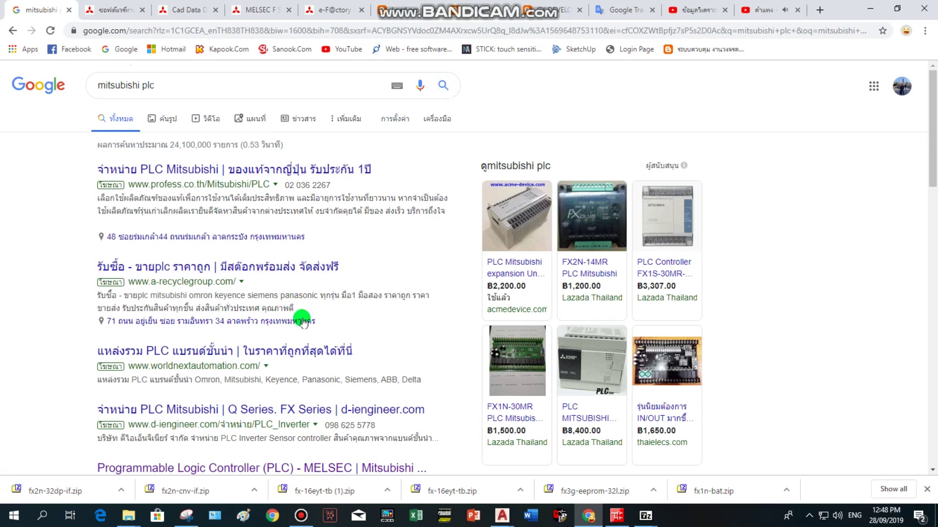
Scroll the 'mitsubishi plc' results, then go to the Mitsubishi Electric Thailand PLC software page.
{"action": "scroll", "coordinate": [322, 307], "scroll_direction": "down", "scroll_amount": 1}
{"action": "scroll", "coordinate": [320, 304], "scroll_direction": "down", "scroll_amount": 1}
{"action": "scroll", "coordinate": [230, 302], "scroll_direction": "down", "scroll_amount": 1}
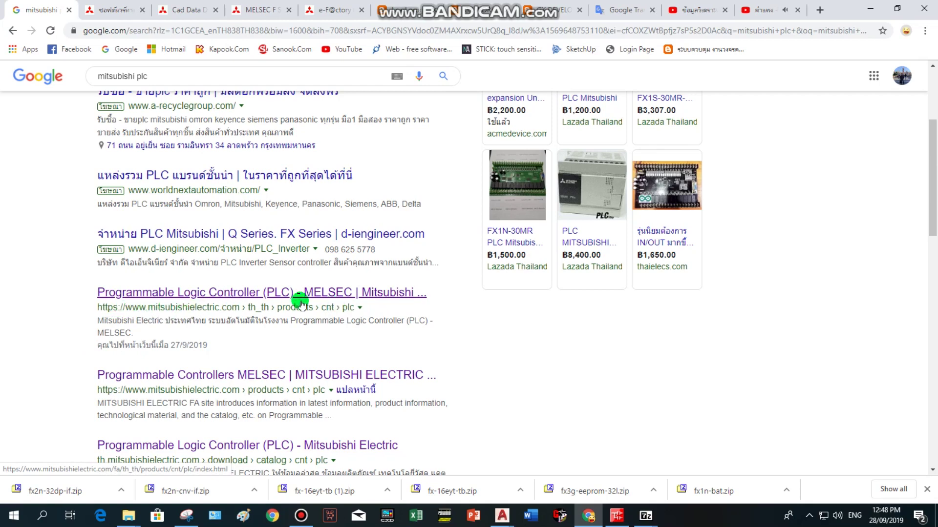
{"action": "left_click", "coordinate": [117, 11]}
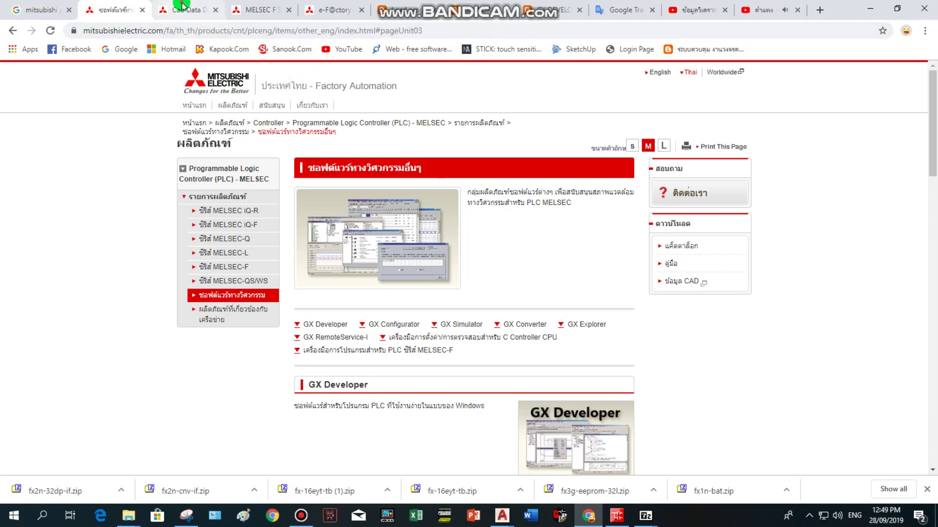
Browse the Cad Data download page and the PLC FX CAD data table.
{"action": "left_click", "coordinate": [188, 10]}
{"action": "scroll", "coordinate": [537, 245], "scroll_direction": "up", "scroll_amount": 5}
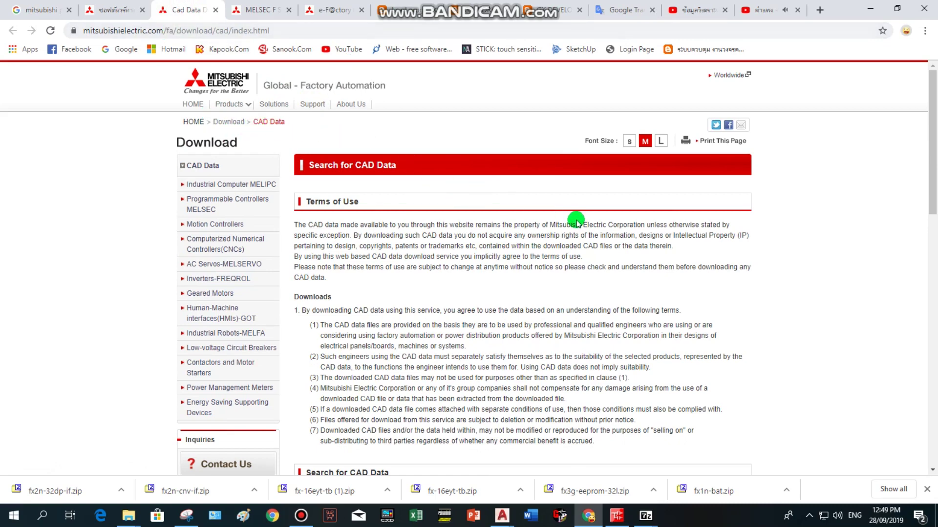
{"action": "scroll", "coordinate": [577, 217], "scroll_direction": "down", "scroll_amount": 4}
{"action": "scroll", "coordinate": [578, 216], "scroll_direction": "down", "scroll_amount": 4}
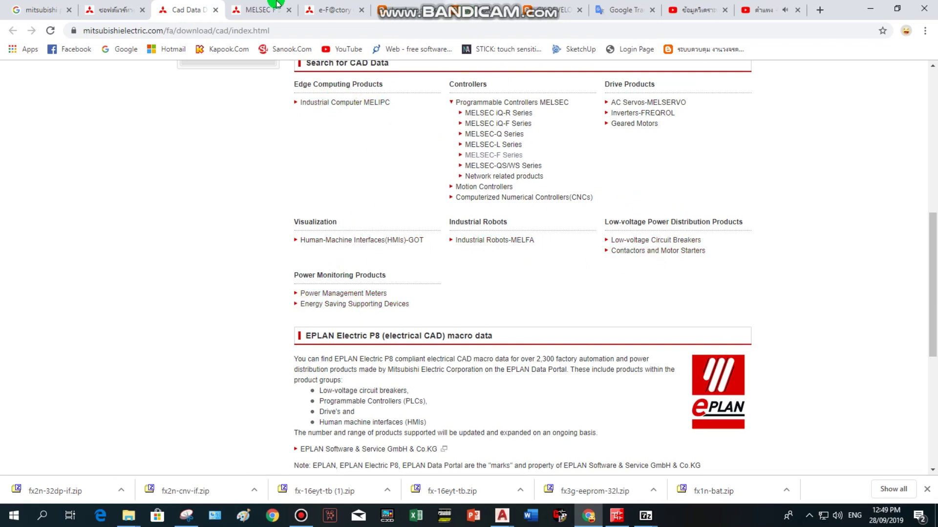
{"action": "left_click", "coordinate": [259, 19]}
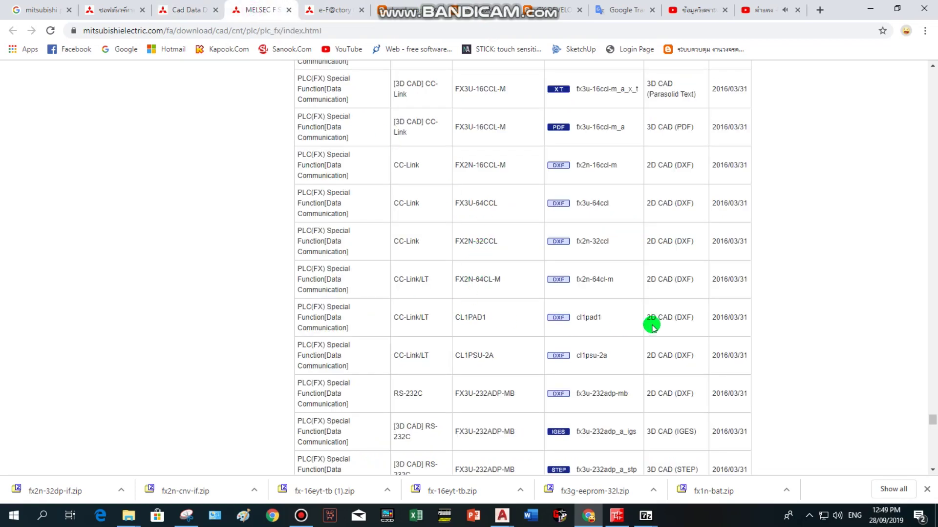
{"action": "scroll", "coordinate": [652, 326], "scroll_direction": "down", "scroll_amount": 2}
{"action": "scroll", "coordinate": [652, 325], "scroll_direction": "up", "scroll_amount": 10}
{"action": "scroll", "coordinate": [634, 310], "scroll_direction": "up", "scroll_amount": 3}
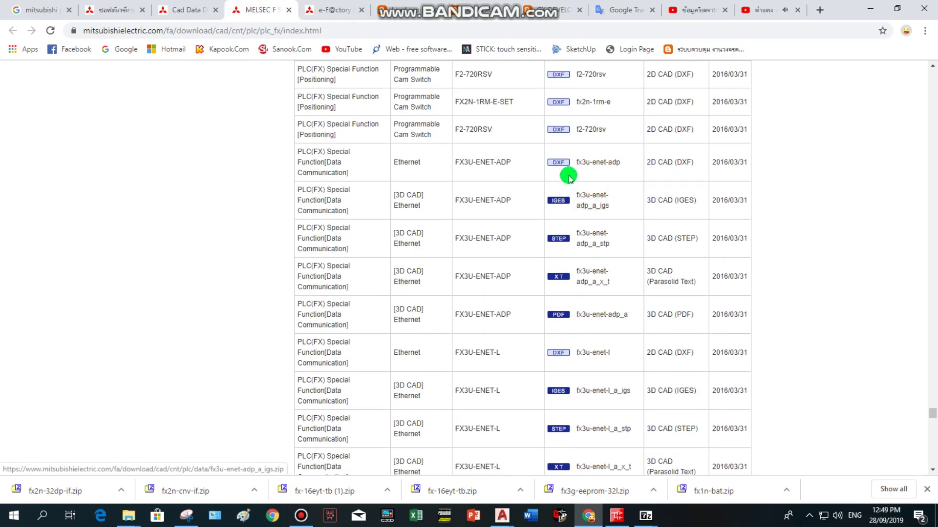
{"action": "scroll", "coordinate": [791, 218], "scroll_direction": "up", "scroll_amount": 3}
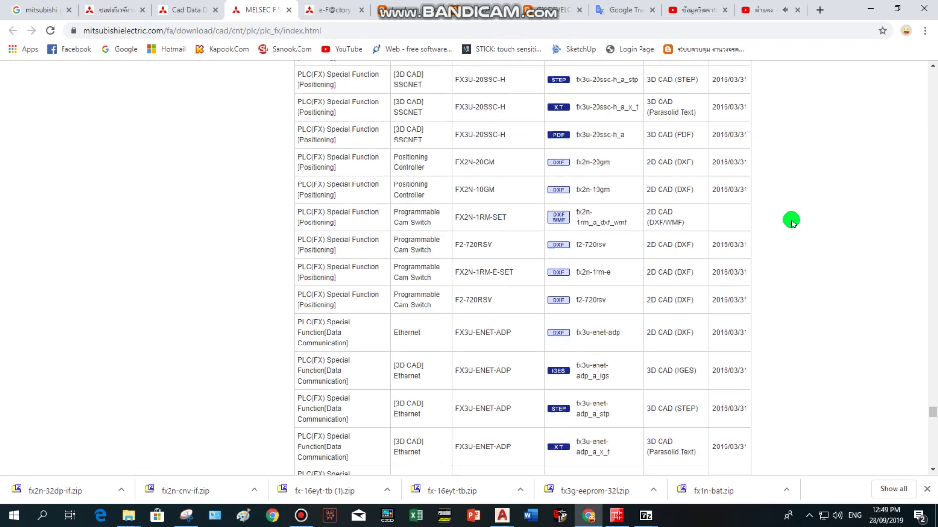
{"action": "scroll", "coordinate": [779, 338], "scroll_direction": "up", "scroll_amount": 3}
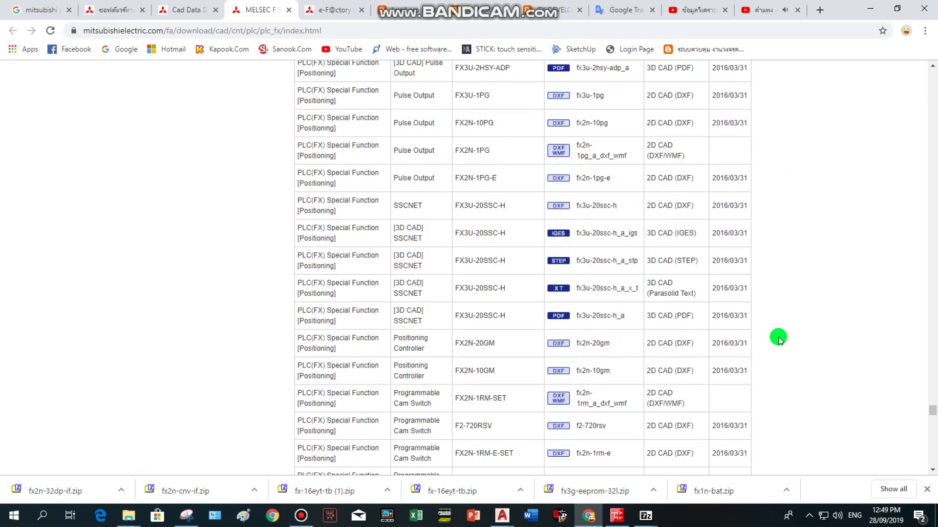
Scroll through the e-F@ctory overview page.
{"action": "left_click", "coordinate": [342, 12]}
{"action": "scroll", "coordinate": [792, 268], "scroll_direction": "up", "scroll_amount": 3}
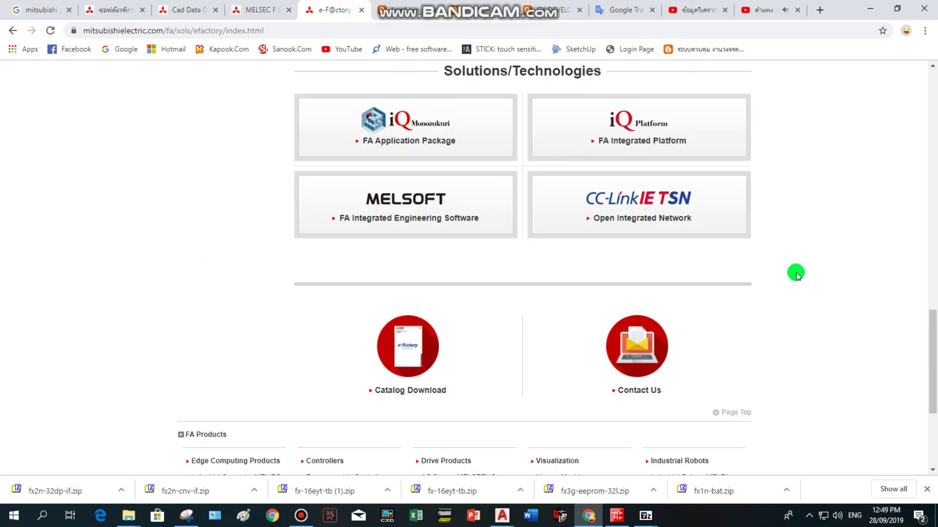
{"action": "scroll", "coordinate": [796, 275], "scroll_direction": "up", "scroll_amount": 3}
{"action": "scroll", "coordinate": [798, 275], "scroll_direction": "up", "scroll_amount": 3}
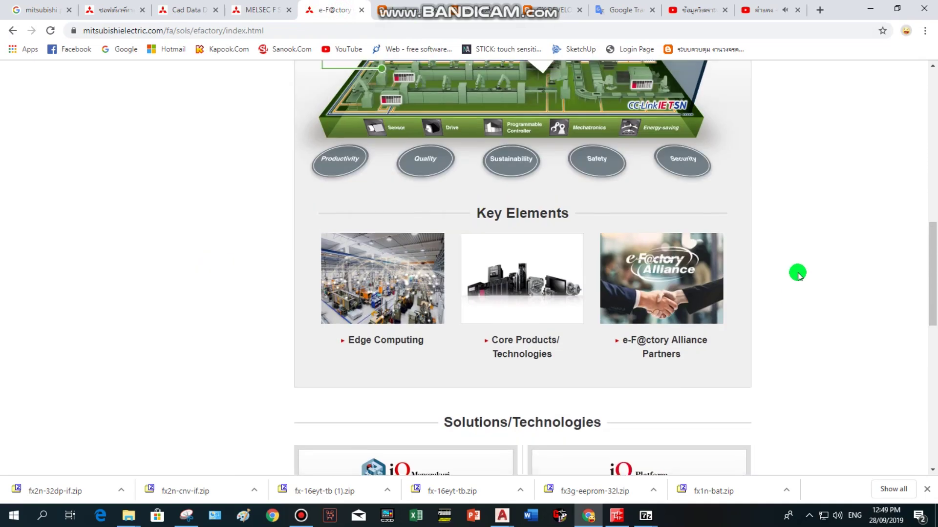
{"action": "scroll", "coordinate": [798, 275], "scroll_direction": "up", "scroll_amount": 3}
{"action": "scroll", "coordinate": [800, 274], "scroll_direction": "up", "scroll_amount": 5}
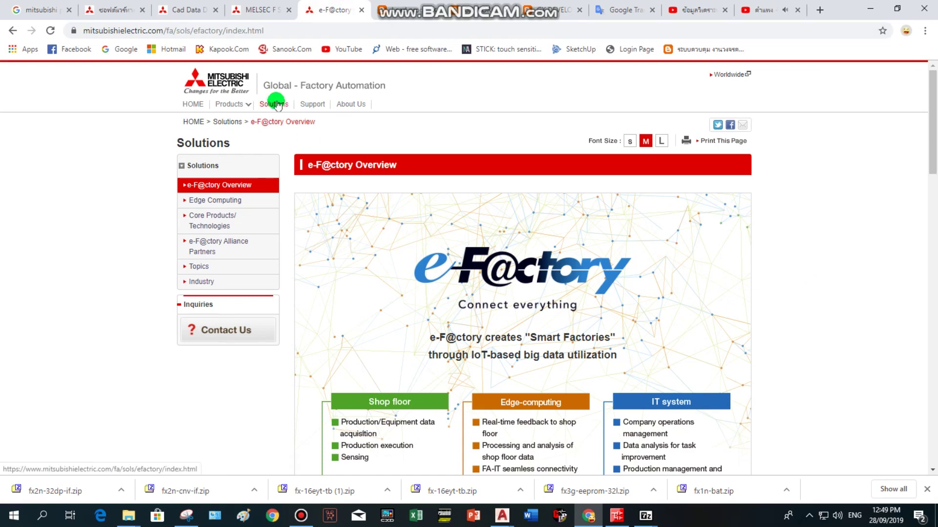
Open the Products overview, return to the PLC FX CAD table, and open fx1n-bat.dxf.
{"action": "left_click", "coordinate": [239, 110]}
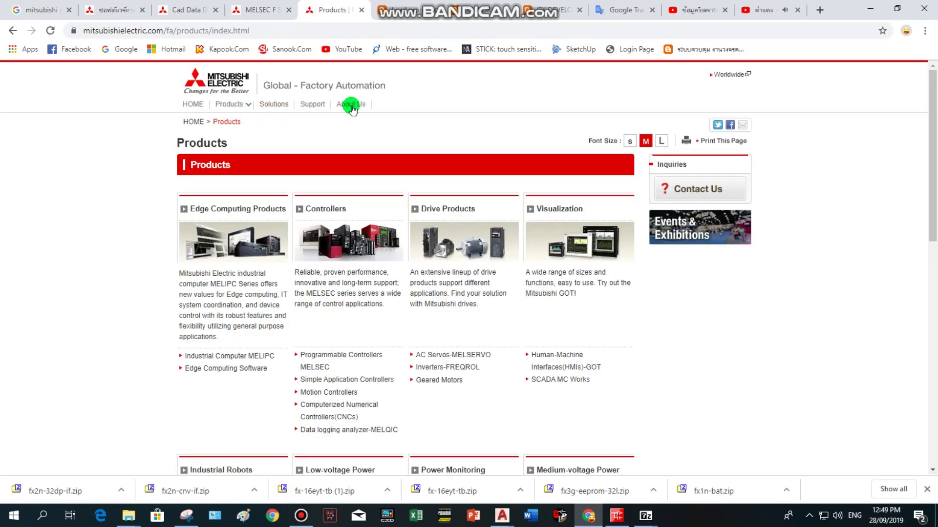
{"action": "left_click", "coordinate": [249, 11]}
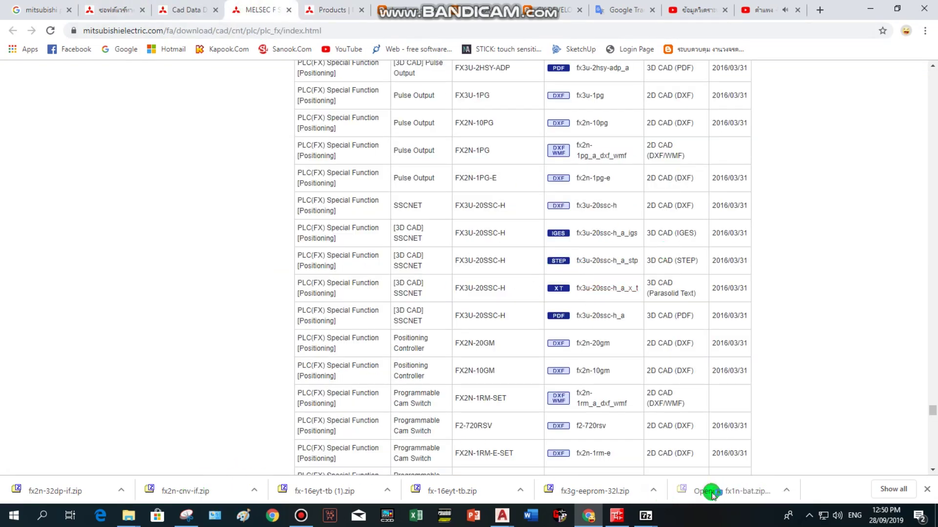
{"action": "double_click", "coordinate": [235, 200]}
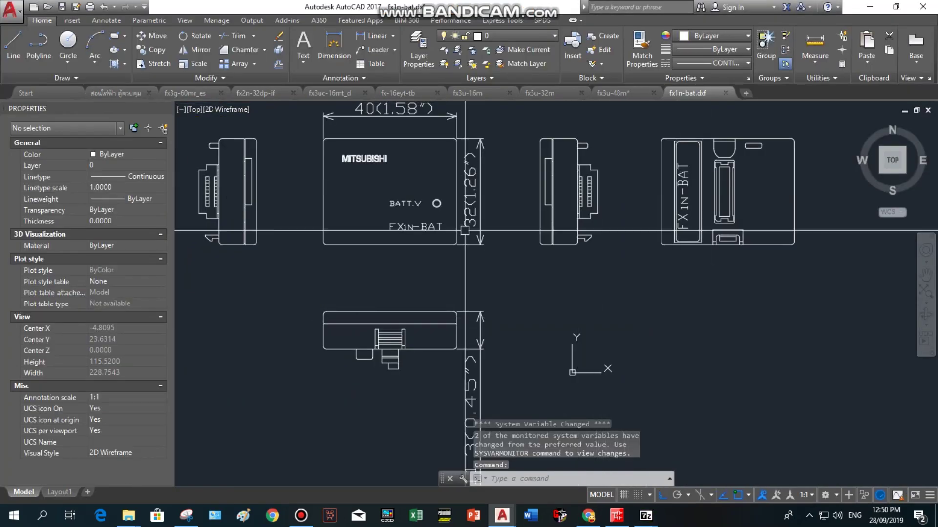
Start and cancel Save As for the fx1n-bat and fx3u-48m drawings.
{"action": "scroll", "coordinate": [418, 217], "scroll_direction": "down", "scroll_amount": 4}
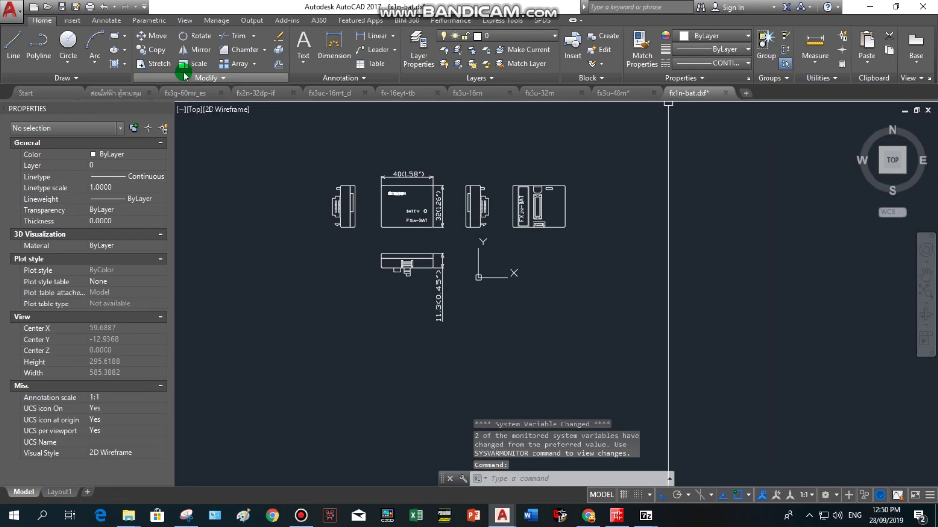
{"action": "left_click", "coordinate": [76, 7]}
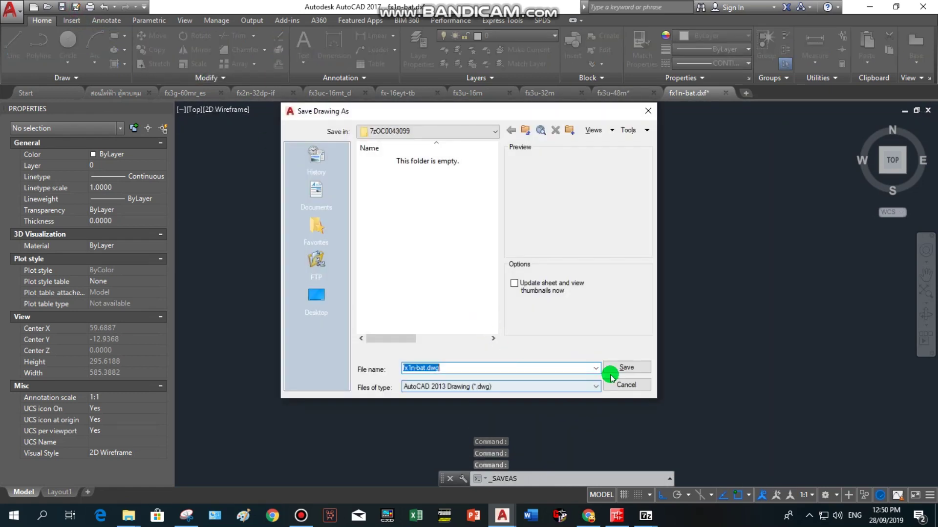
{"action": "left_click", "coordinate": [626, 364]}
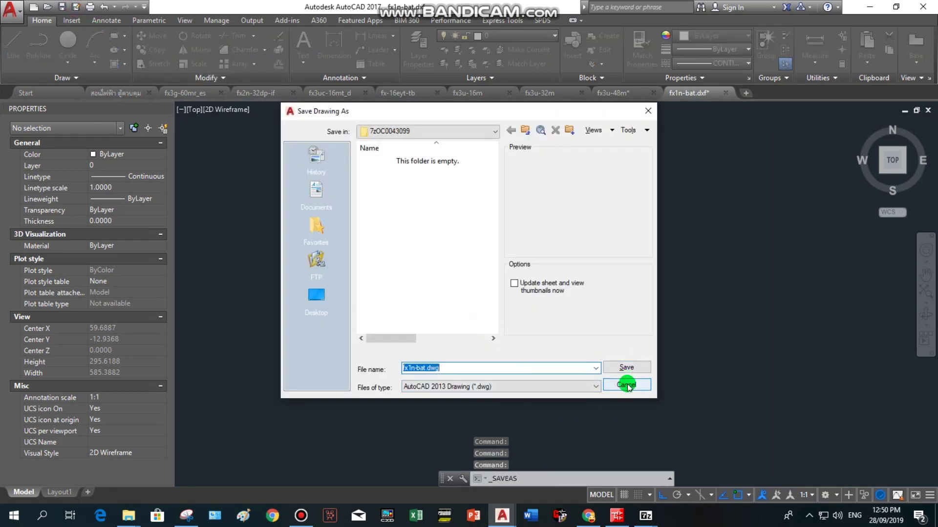
{"action": "left_click", "coordinate": [76, 6]}
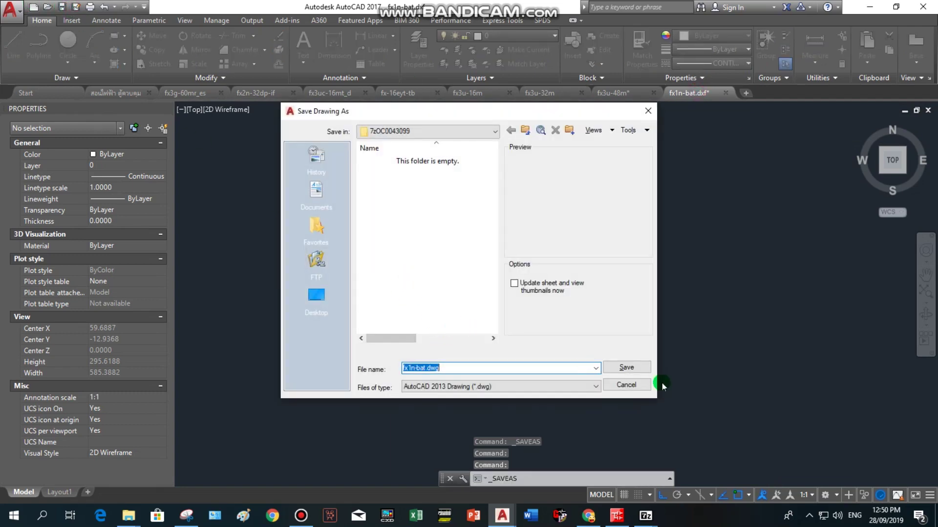
{"action": "left_click", "coordinate": [641, 390]}
{"action": "left_click", "coordinate": [608, 93]}
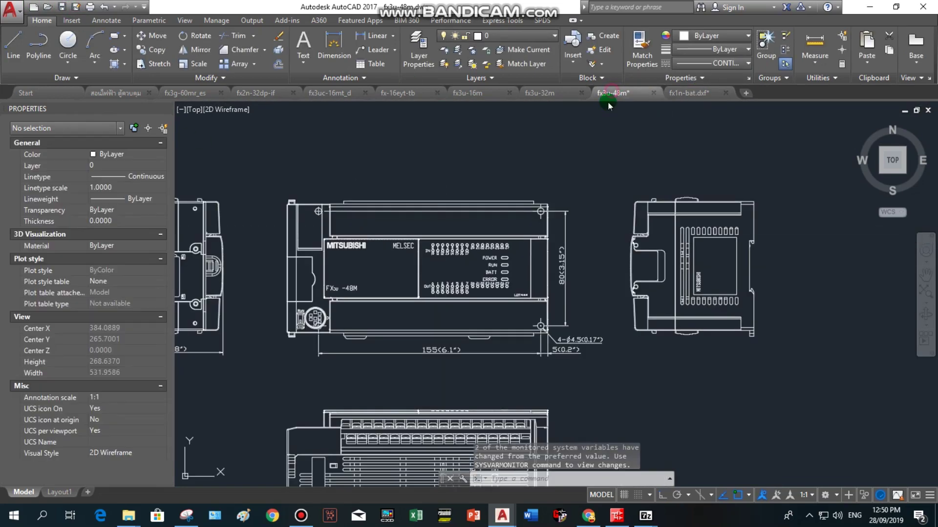
{"action": "left_click", "coordinate": [76, 6]}
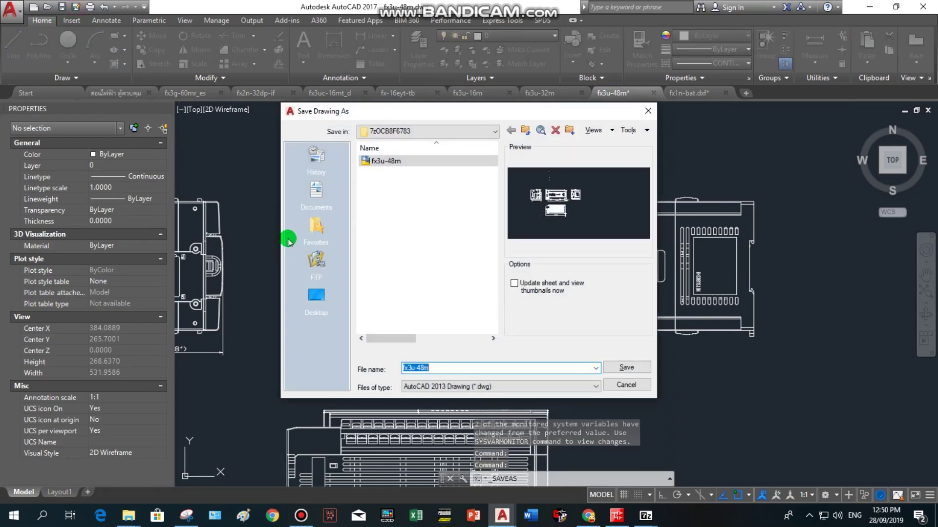
{"action": "left_click", "coordinate": [622, 390]}
Save the battery drawing as fx1n-bat.dwg in AutoCAD 2013 format.
{"action": "left_click", "coordinate": [706, 92]}
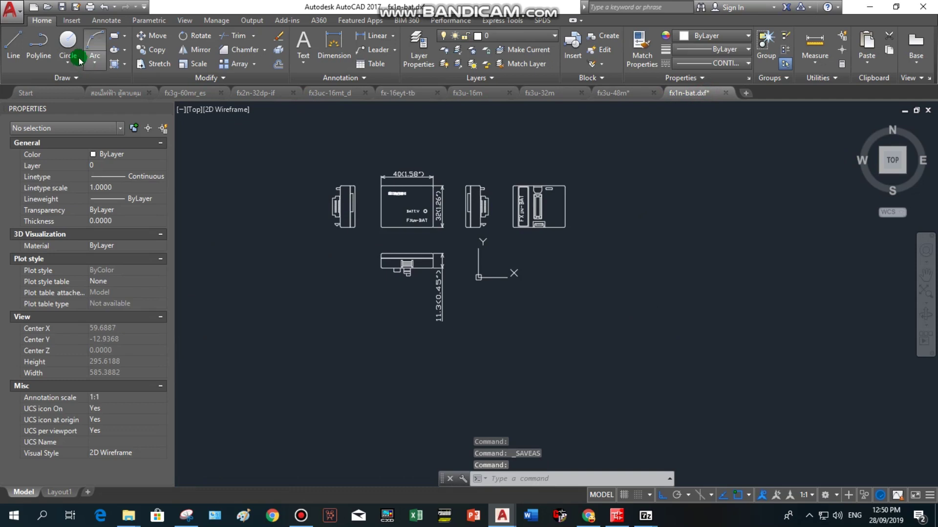
{"action": "left_click", "coordinate": [76, 7]}
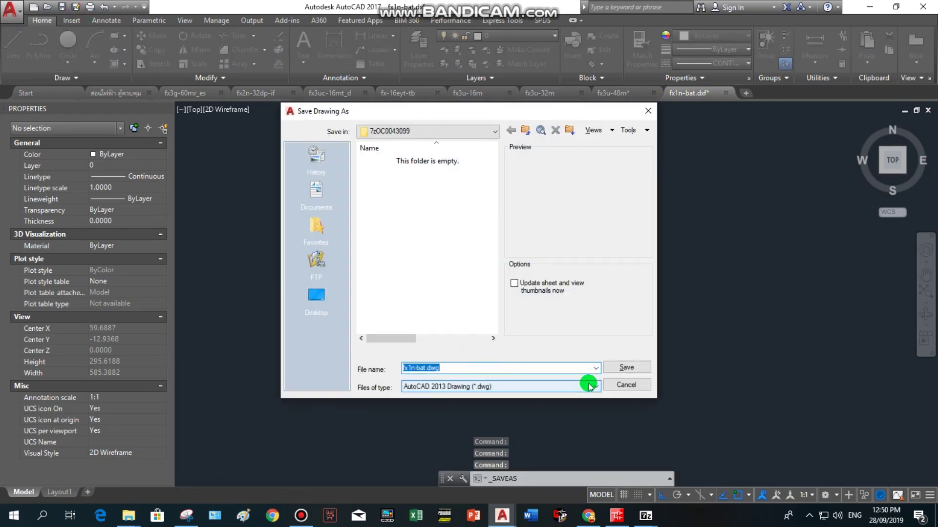
{"action": "left_click", "coordinate": [614, 372]}
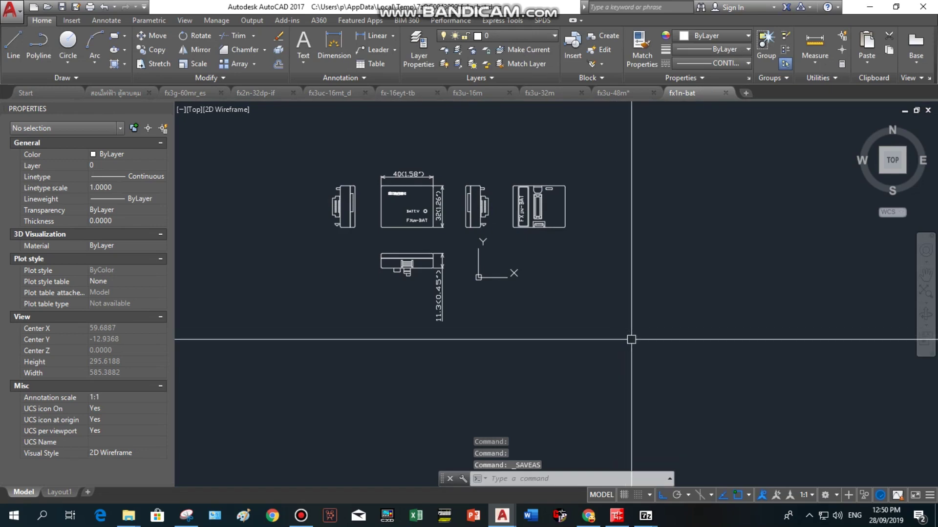
Zoom and pan around the fx1n-bat battery drawing.
{"action": "scroll", "coordinate": [328, 188], "scroll_direction": "up", "scroll_amount": 2}
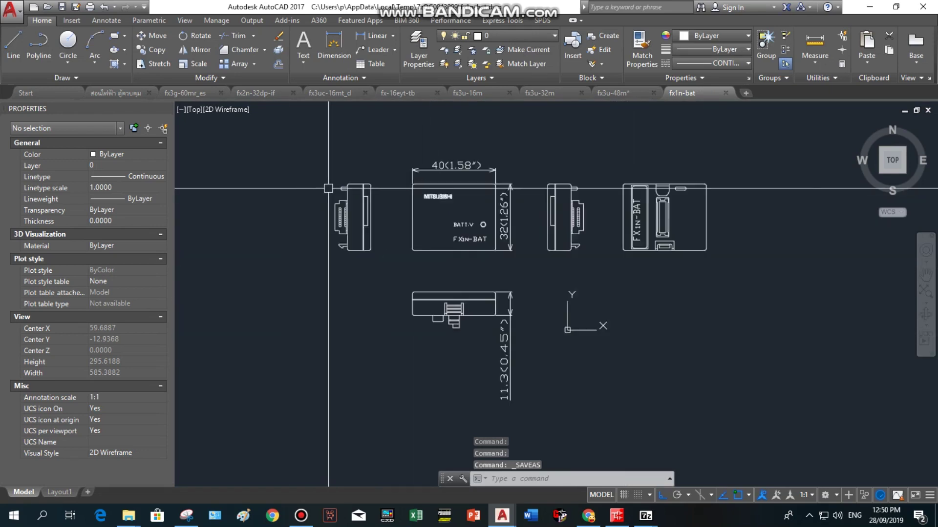
{"action": "scroll", "coordinate": [328, 188], "scroll_direction": "up", "scroll_amount": 1}
{"action": "scroll", "coordinate": [429, 286], "scroll_direction": "down", "scroll_amount": 5}
{"action": "scroll", "coordinate": [430, 286], "scroll_direction": "up", "scroll_amount": 2}
{"action": "scroll", "coordinate": [429, 286], "scroll_direction": "up", "scroll_amount": 3}
{"action": "mouse_move", "coordinate": [429, 286]}
{"action": "middle_mouse_down"}
{"action": "mouse_move", "coordinate": [330, 276]}
{"action": "mouse_move", "coordinate": [336, 292]}
{"action": "middle_mouse_up"}
{"action": "mouse_move", "coordinate": [336, 292]}
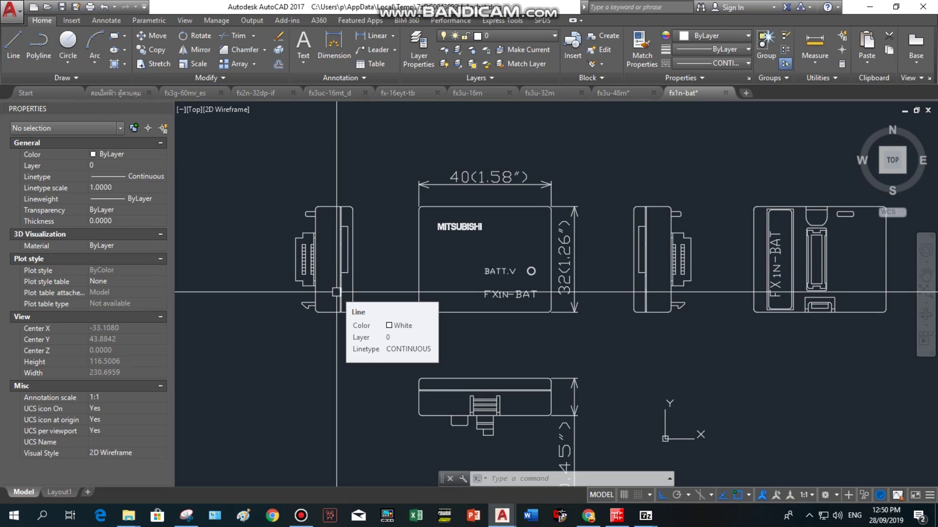
{"action": "scroll", "coordinate": [337, 292], "scroll_direction": "down", "scroll_amount": 2}
{"action": "scroll", "coordinate": [324, 309], "scroll_direction": "down", "scroll_amount": 4}
{"action": "scroll", "coordinate": [420, 251], "scroll_direction": "down", "scroll_amount": 2}
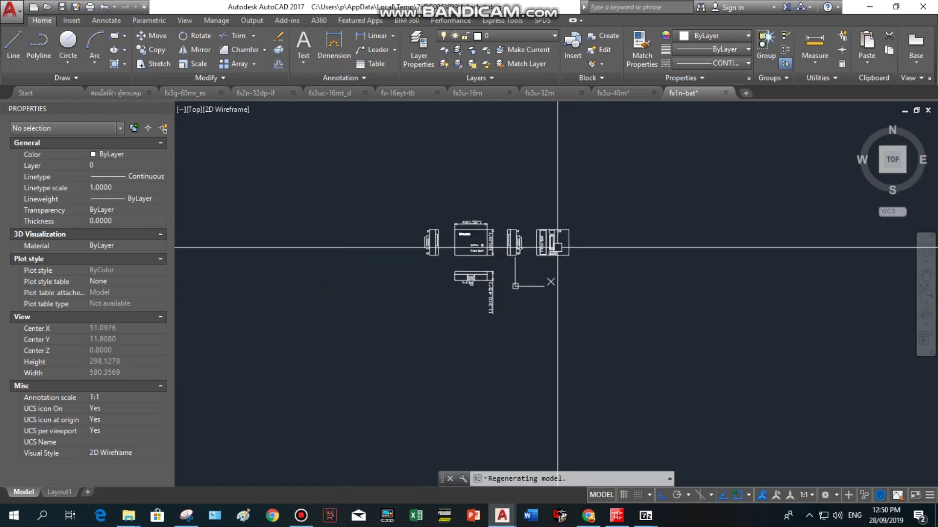
Inspect the four PLC views of the fx3u-48m drawing, then bring up fx3g-60mr_es.
{"action": "left_click", "coordinate": [628, 96]}
{"action": "scroll", "coordinate": [442, 228], "scroll_direction": "up", "scroll_amount": 3}
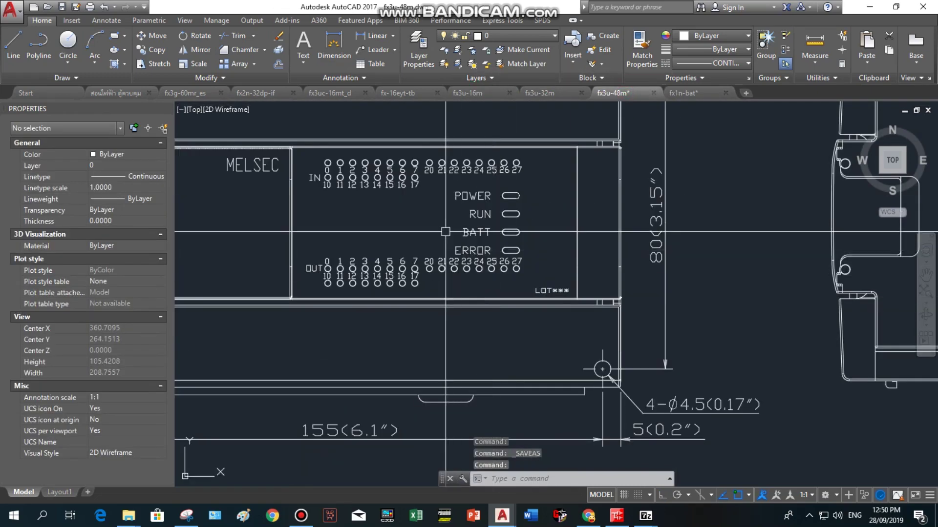
{"action": "scroll", "coordinate": [441, 229], "scroll_direction": "down", "scroll_amount": 1}
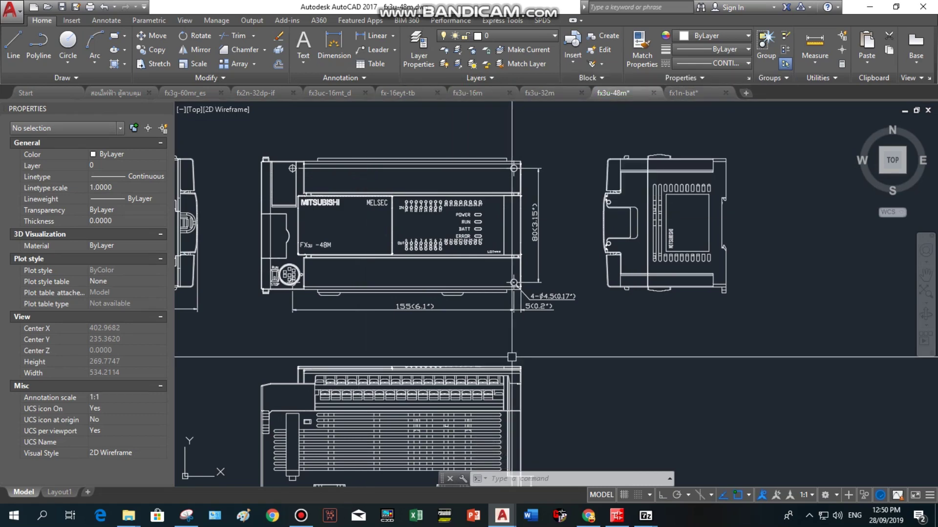
{"action": "scroll", "coordinate": [519, 282], "scroll_direction": "down", "scroll_amount": 5}
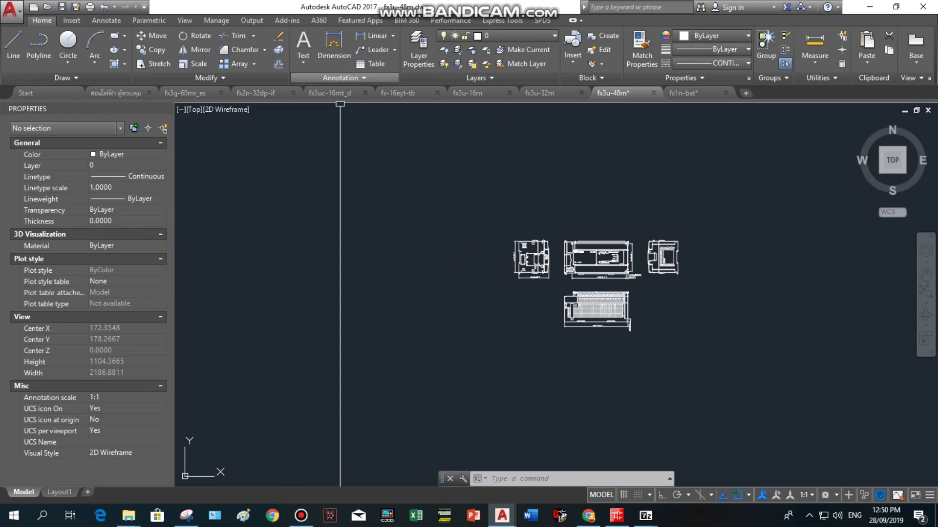
{"action": "scroll", "coordinate": [674, 300], "scroll_direction": "up", "scroll_amount": 4}
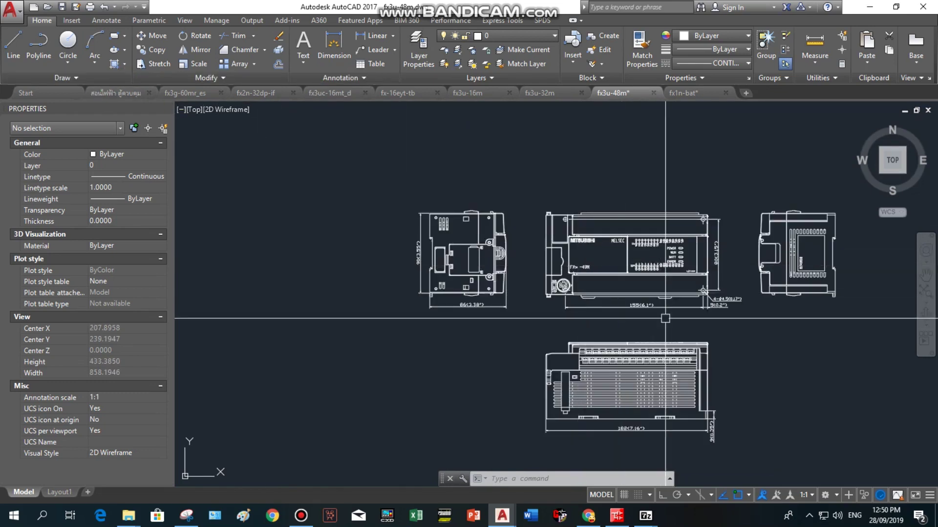
{"action": "middle_click_drag", "start_coordinate": [666, 318], "coordinate": [492, 287]}
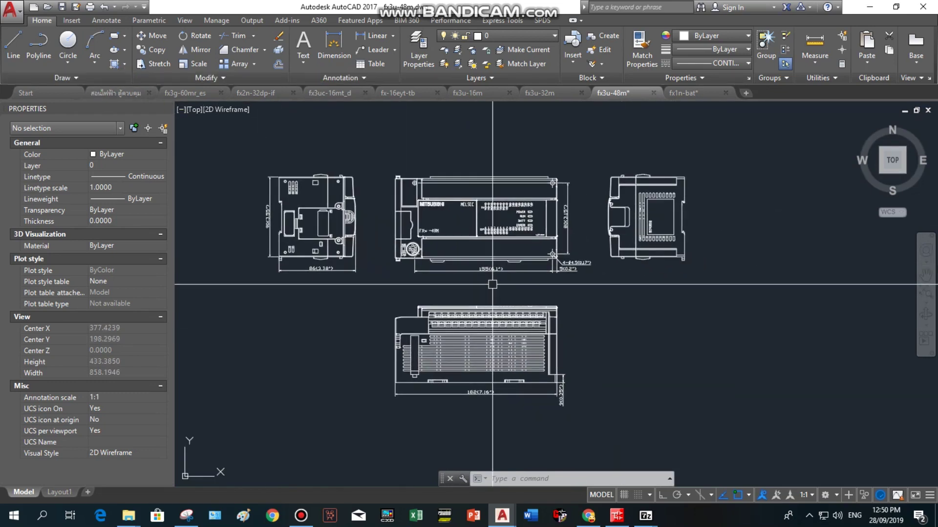
{"action": "scroll", "coordinate": [542, 325], "scroll_direction": "up", "scroll_amount": 5}
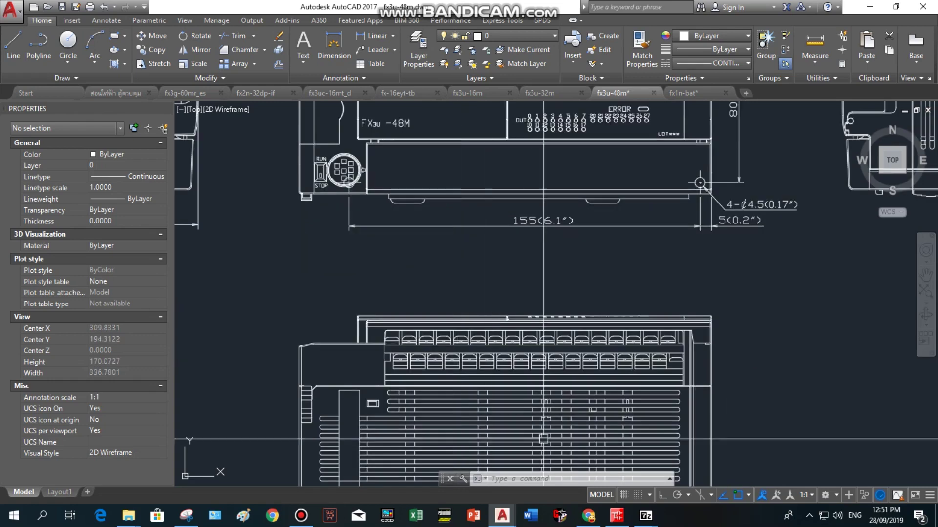
{"action": "scroll", "coordinate": [586, 324], "scroll_direction": "down", "scroll_amount": 1}
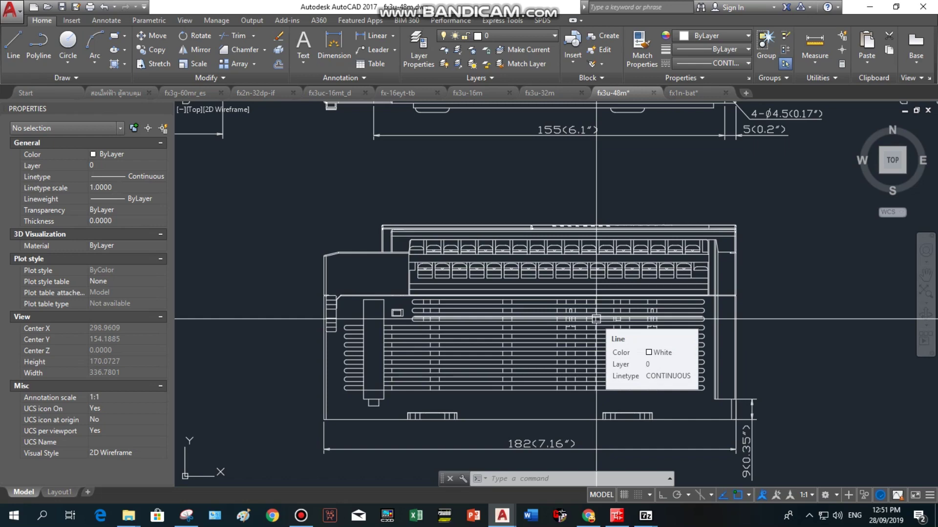
{"action": "scroll", "coordinate": [512, 319], "scroll_direction": "down", "scroll_amount": 3}
{"action": "scroll", "coordinate": [513, 319], "scroll_direction": "down", "scroll_amount": 2}
{"action": "scroll", "coordinate": [513, 320], "scroll_direction": "down", "scroll_amount": 1}
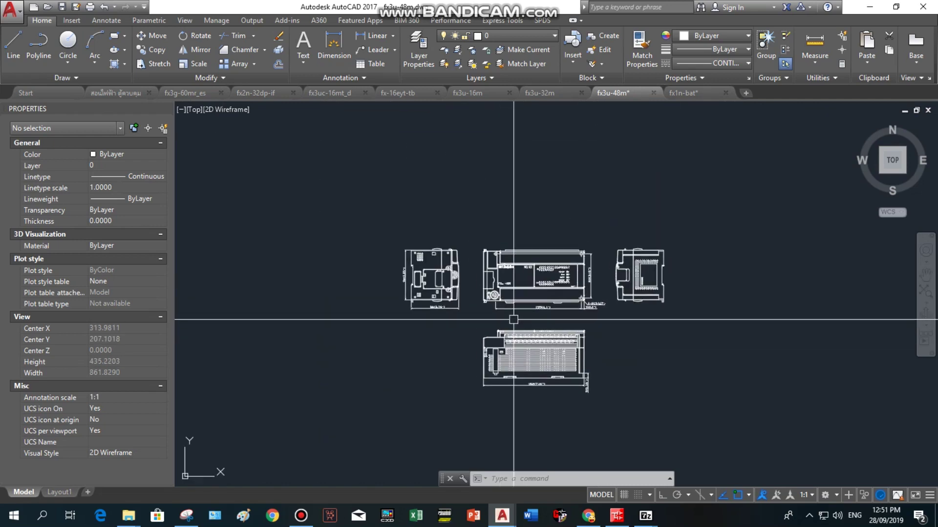
{"action": "left_click", "coordinate": [185, 94]}
{"action": "scroll", "coordinate": [424, 244], "scroll_direction": "up", "scroll_amount": 2}
Bring up the fx2n-32dp-if drawing and frame the whole module front.
{"action": "left_click", "coordinate": [255, 93]}
{"action": "scroll", "coordinate": [446, 250], "scroll_direction": "up", "scroll_amount": 3}
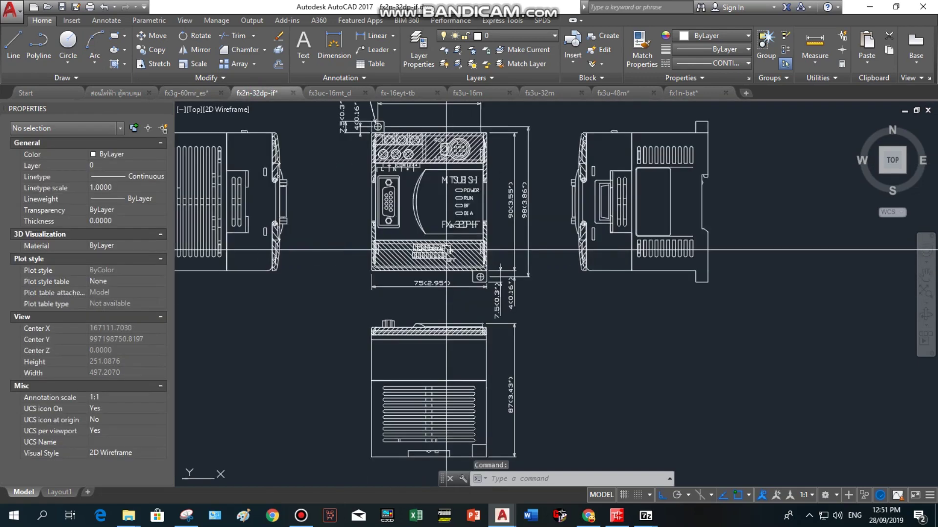
{"action": "scroll", "coordinate": [449, 252], "scroll_direction": "up", "scroll_amount": 4}
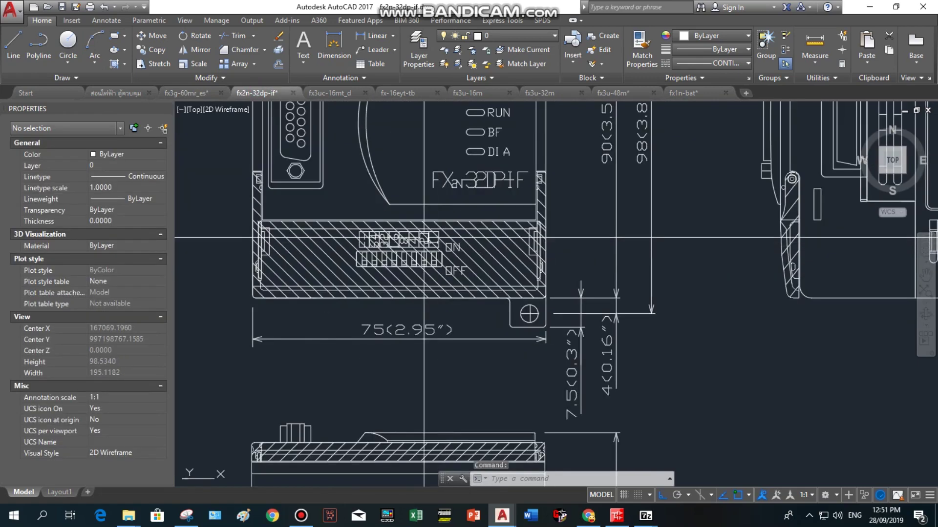
{"action": "scroll", "coordinate": [424, 238], "scroll_direction": "up", "scroll_amount": 2}
{"action": "scroll", "coordinate": [282, 314], "scroll_direction": "up", "scroll_amount": 2}
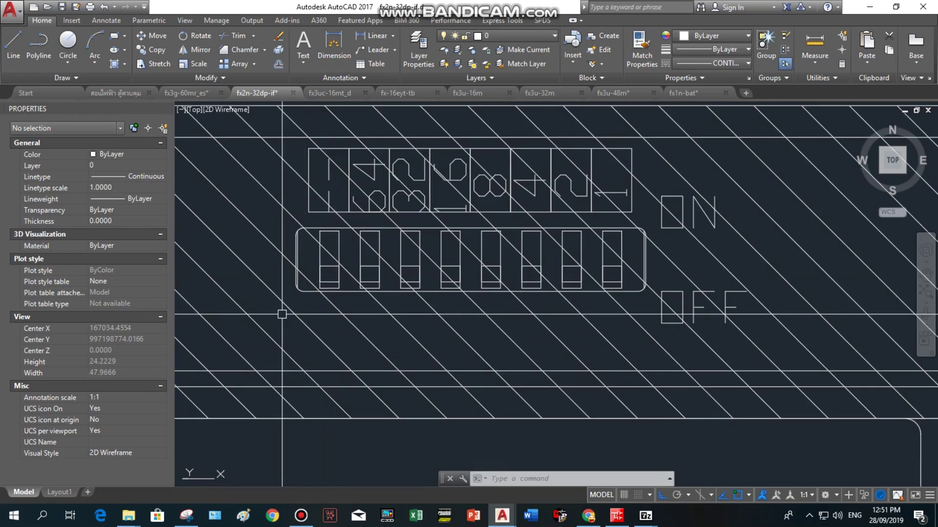
{"action": "scroll", "coordinate": [458, 261], "scroll_direction": "down", "scroll_amount": 4}
{"action": "scroll", "coordinate": [440, 220], "scroll_direction": "down", "scroll_amount": 2}
{"action": "mouse_move", "coordinate": [461, 212]}
{"action": "middle_mouse_down"}
{"action": "mouse_move", "coordinate": [379, 250]}
{"action": "mouse_move", "coordinate": [382, 331]}
{"action": "middle_mouse_up"}
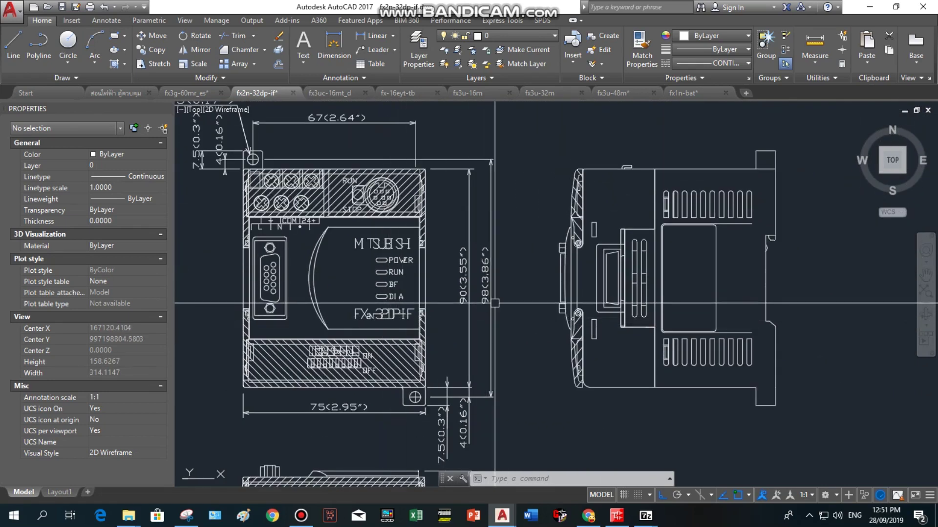
Zoom in on the POWER/RUN/BF/DIA status labels and the DIP switch block.
{"action": "scroll", "coordinate": [263, 200], "scroll_direction": "up", "scroll_amount": 8}
{"action": "scroll", "coordinate": [263, 200], "scroll_direction": "up", "scroll_amount": 2}
{"action": "scroll", "coordinate": [340, 189], "scroll_direction": "up", "scroll_amount": 2}
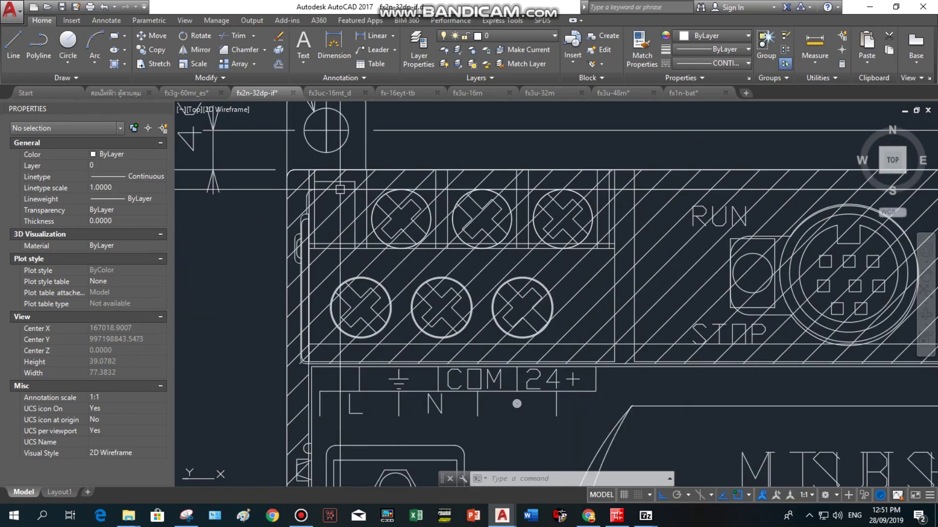
{"action": "scroll", "coordinate": [469, 210], "scroll_direction": "down", "scroll_amount": 4}
{"action": "middle_click_drag", "start_coordinate": [469, 210], "coordinate": [538, 126]}
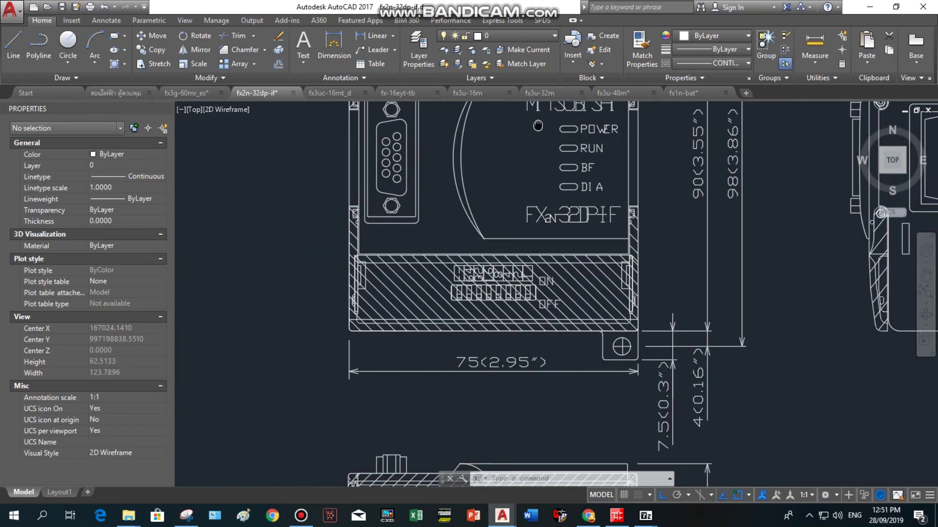
{"action": "middle_click_drag", "start_coordinate": [580, 319], "coordinate": [565, 367]}
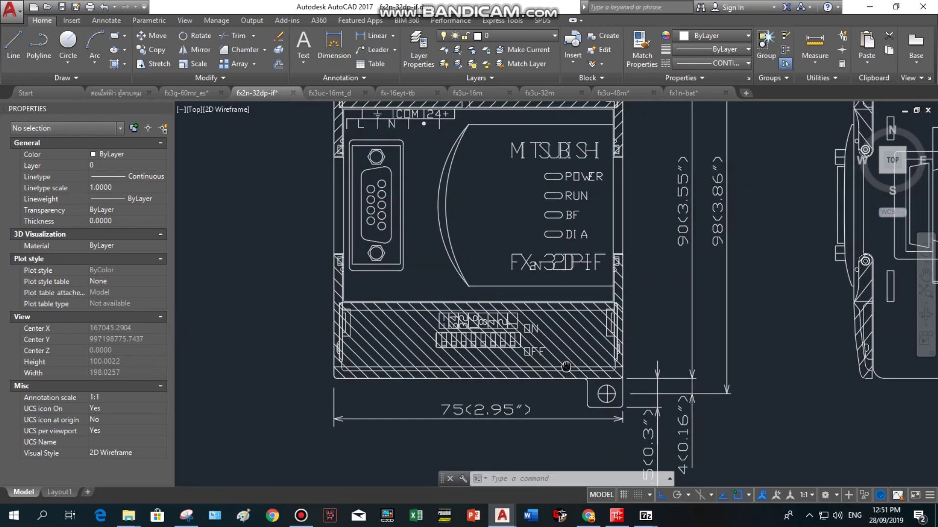
{"action": "scroll", "coordinate": [459, 349], "scroll_direction": "up", "scroll_amount": 2}
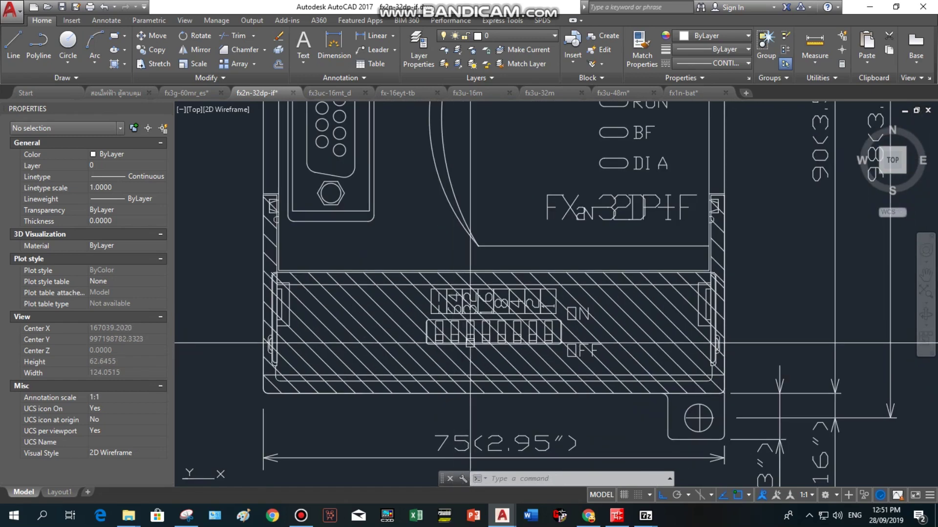
{"action": "scroll", "coordinate": [505, 330], "scroll_direction": "up", "scroll_amount": 4}
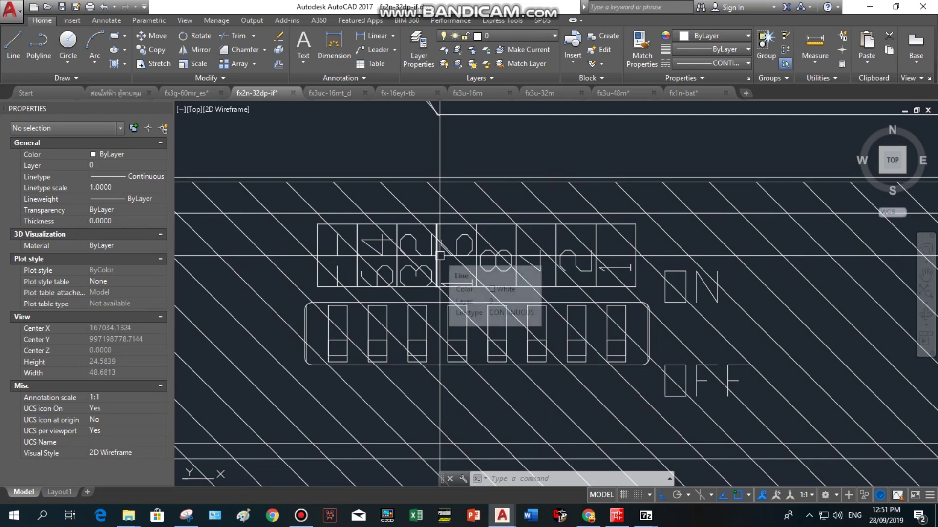
{"action": "scroll", "coordinate": [388, 258], "scroll_direction": "down", "scroll_amount": 2}
{"action": "scroll", "coordinate": [383, 263], "scroll_direction": "down", "scroll_amount": 5}
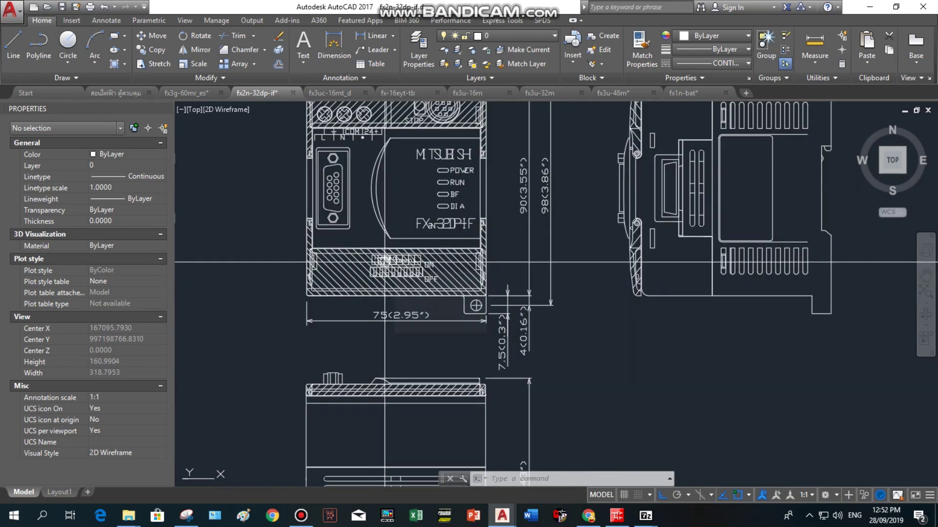
{"action": "scroll", "coordinate": [389, 263], "scroll_direction": "down", "scroll_amount": 5}
{"action": "scroll", "coordinate": [410, 263], "scroll_direction": "down", "scroll_amount": 3}
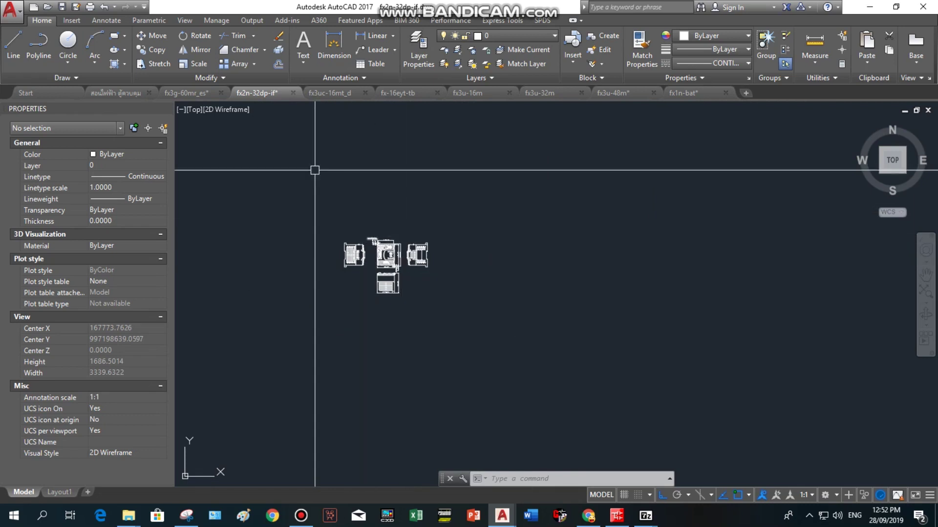
{"action": "left_click", "coordinate": [330, 93]}
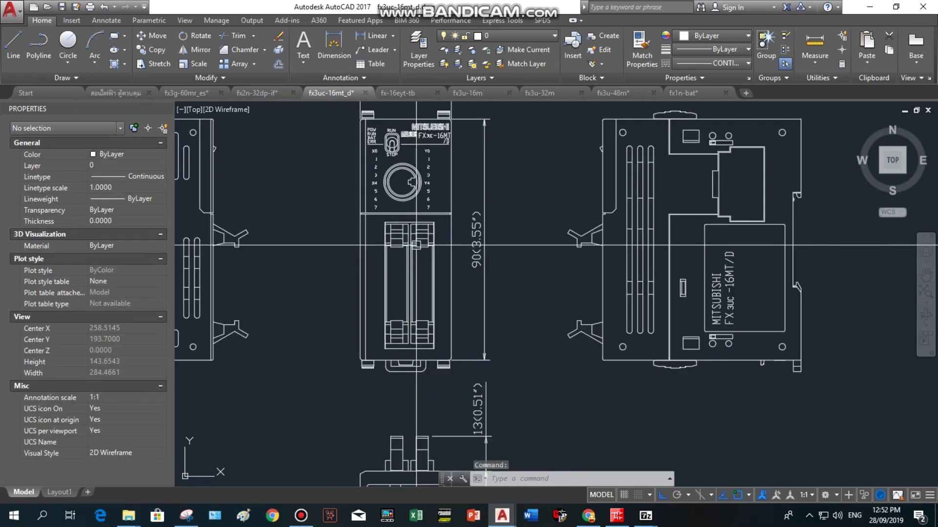
Pan and zoom over the FX3UC-16MT/D views dimensioned 34, 90, 13 and 74.
{"action": "middle_click_drag", "start_coordinate": [417, 244], "coordinate": [414, 283]}
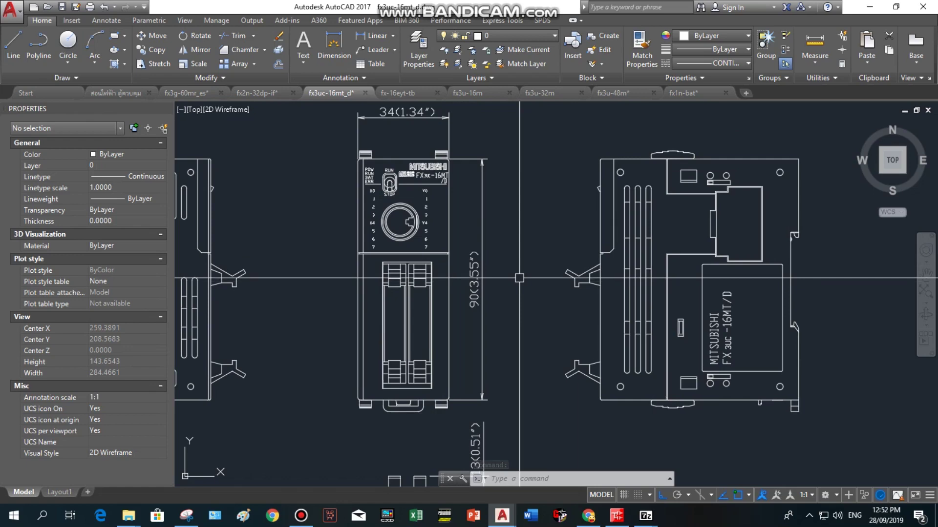
{"action": "scroll", "coordinate": [519, 278], "scroll_direction": "down", "scroll_amount": 5}
{"action": "scroll", "coordinate": [473, 420], "scroll_direction": "up", "scroll_amount": 1}
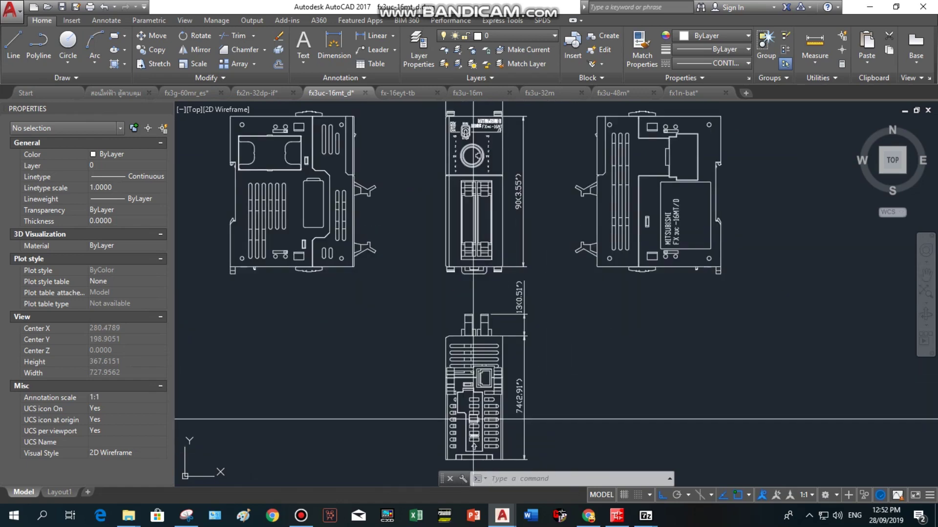
{"action": "scroll", "coordinate": [473, 420], "scroll_direction": "up", "scroll_amount": 3}
{"action": "scroll", "coordinate": [469, 362], "scroll_direction": "up", "scroll_amount": 2}
{"action": "scroll", "coordinate": [466, 299], "scroll_direction": "up", "scroll_amount": 1}
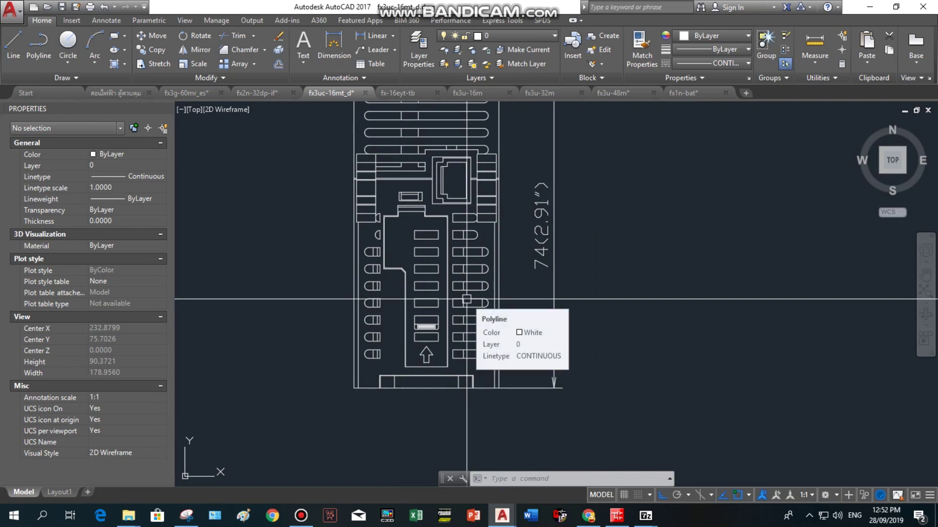
{"action": "scroll", "coordinate": [467, 298], "scroll_direction": "down", "scroll_amount": 2}
{"action": "scroll", "coordinate": [466, 299], "scroll_direction": "down", "scroll_amount": 2}
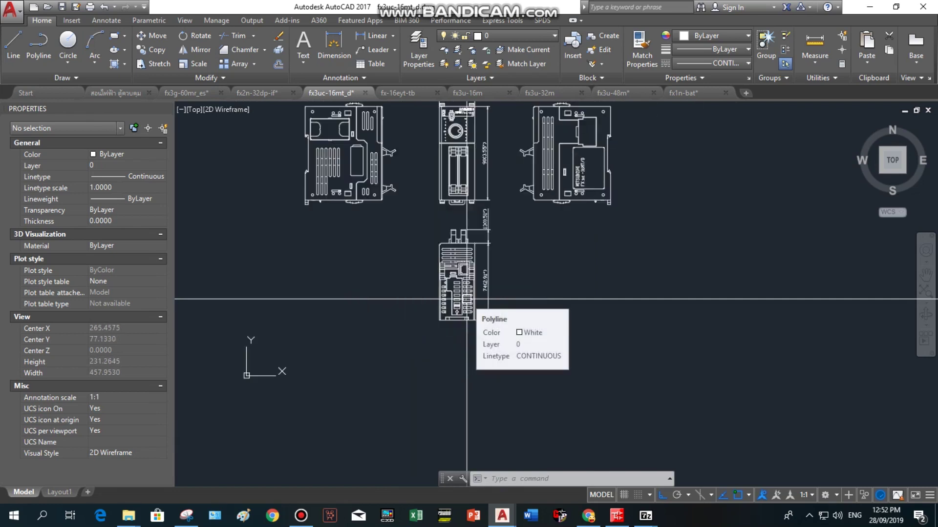
{"action": "scroll", "coordinate": [467, 300], "scroll_direction": "down", "scroll_amount": 6}
{"action": "scroll", "coordinate": [471, 271], "scroll_direction": "up", "scroll_amount": 4}
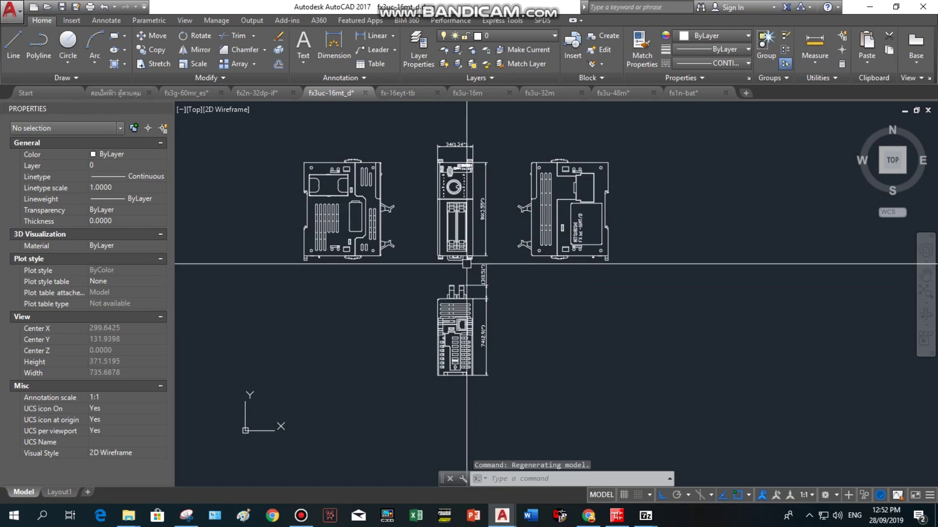